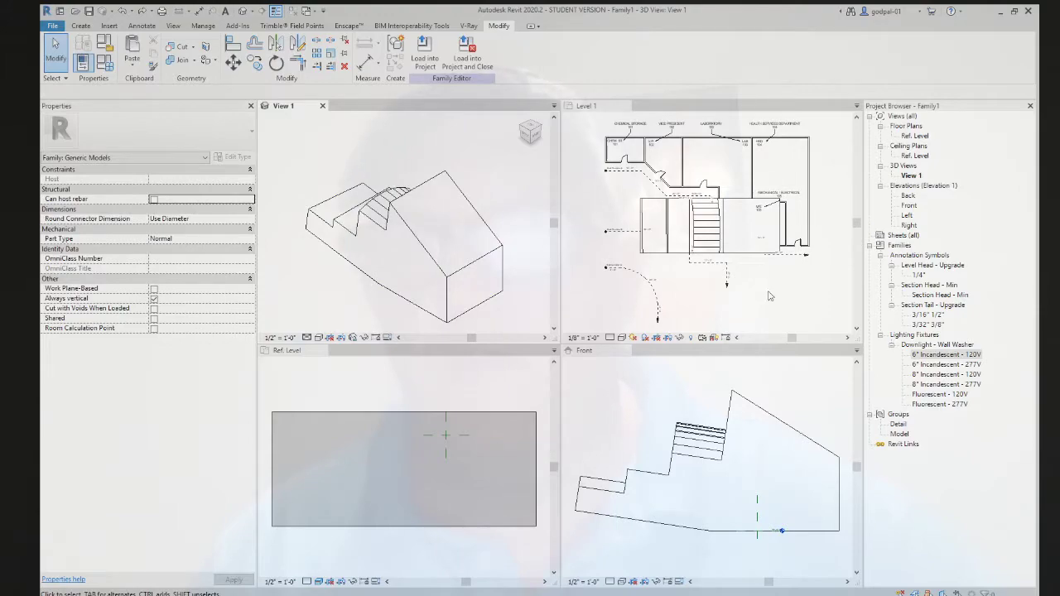
# Step: Return to Egress2009.rvt and activate its Level 1 floor plan tile beside Family1's 3D view
pyautogui.hotkey('ctrl', 'Tab')
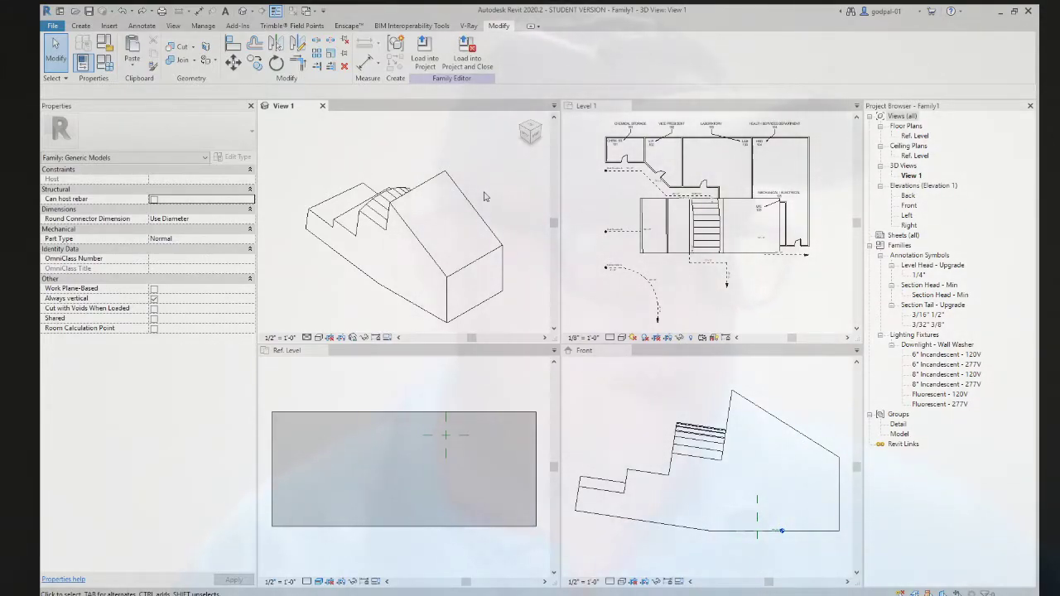
pyautogui.click(698, 211)
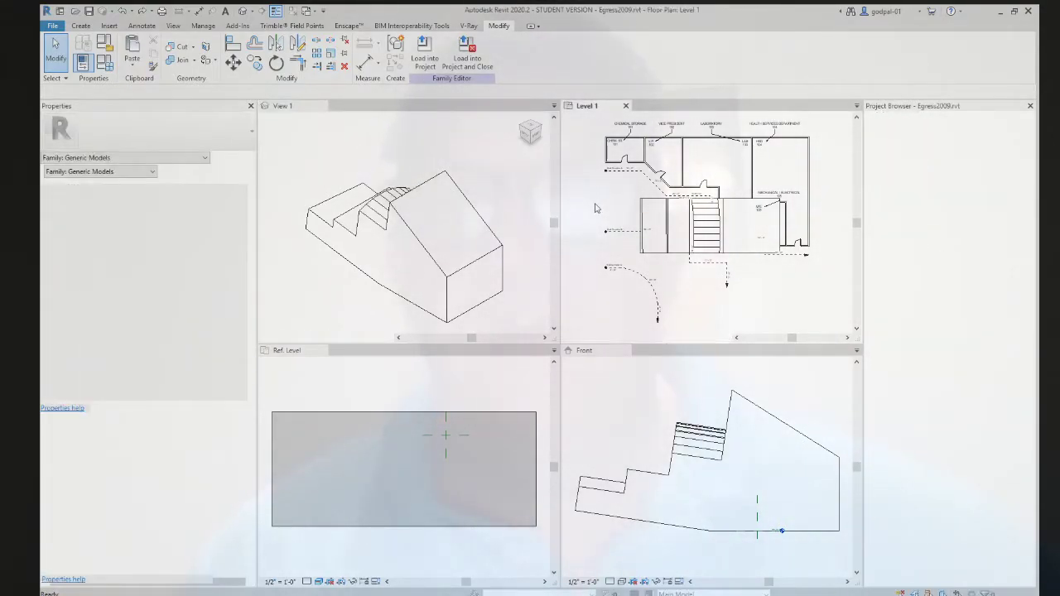
pyautogui.click(426, 135)
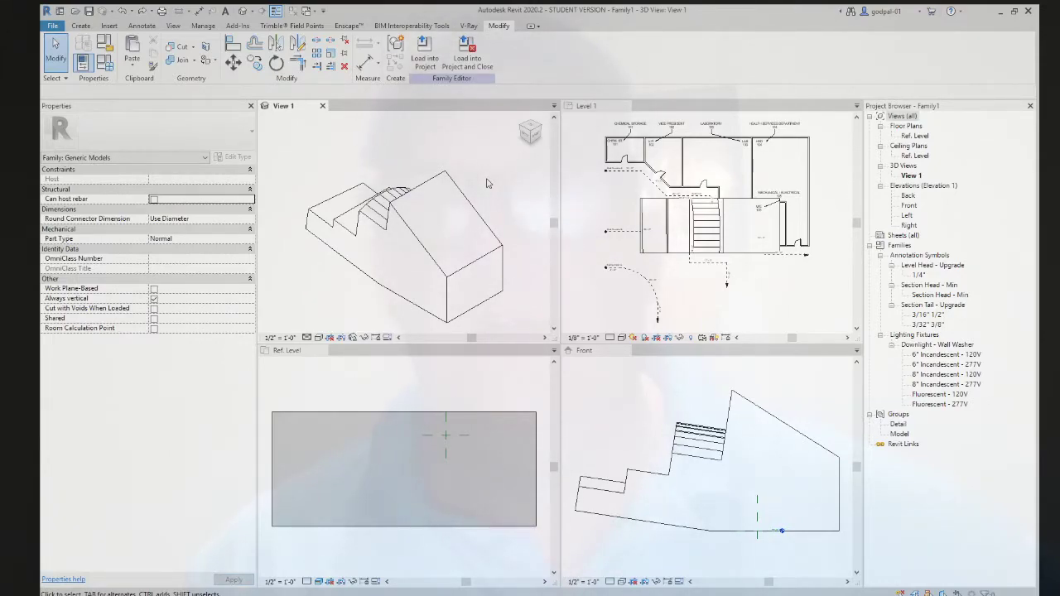
pyautogui.click(601, 201)
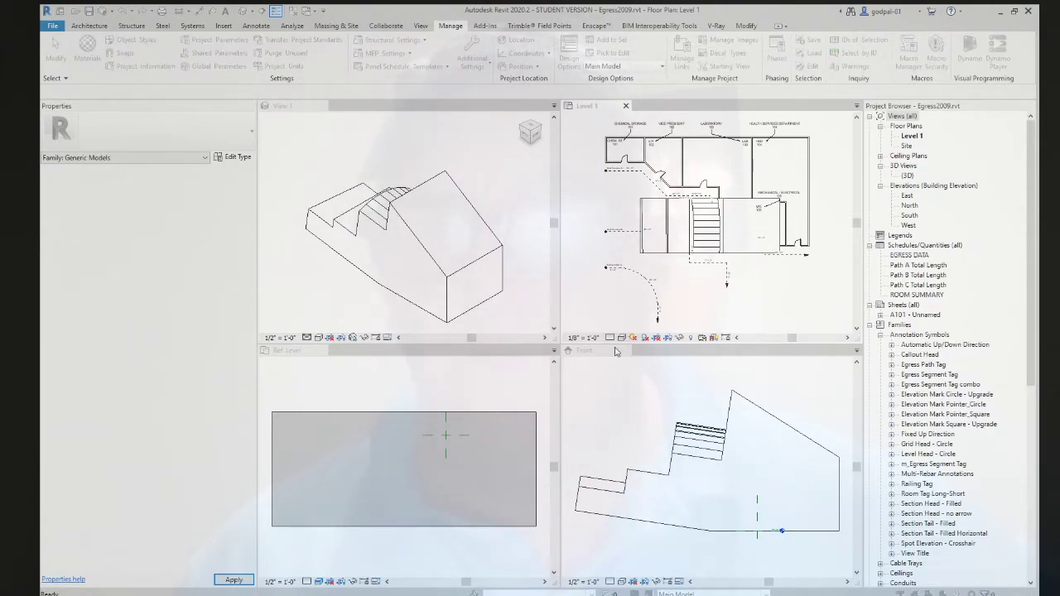
# Step: Switch the tiled windows to tabbed views and zoom the Level 1 plan to fit (ZF)
pyautogui.click(424, 26)
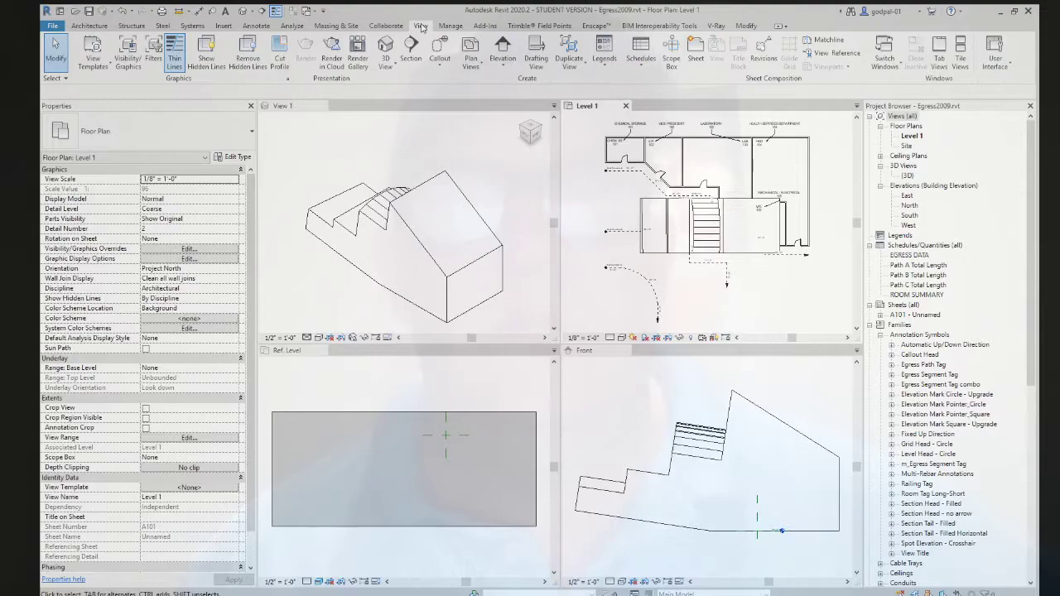
pyautogui.click(939, 56)
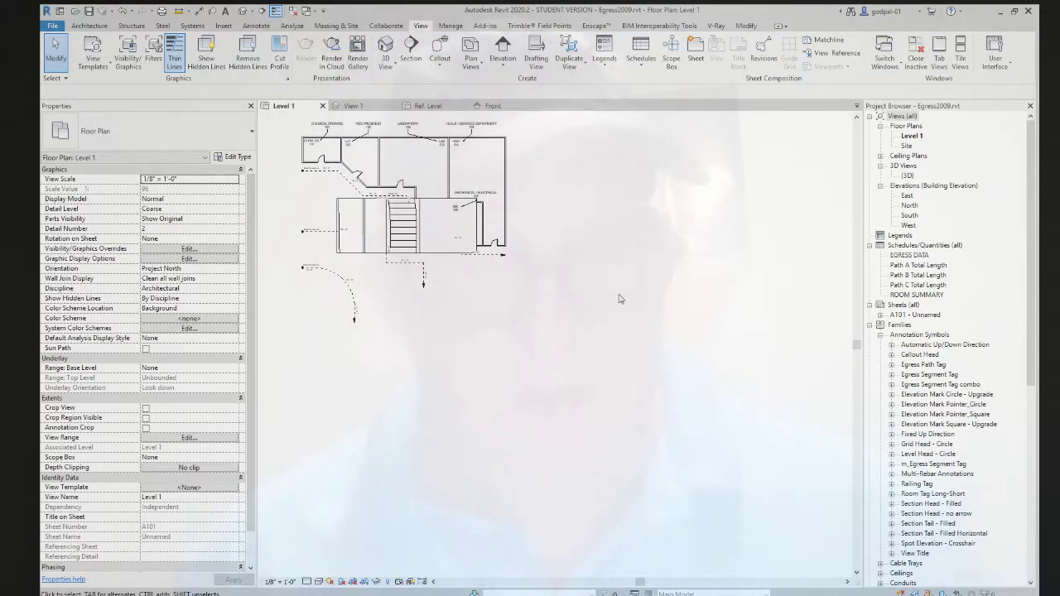
pyautogui.press('z')
pyautogui.press('f')
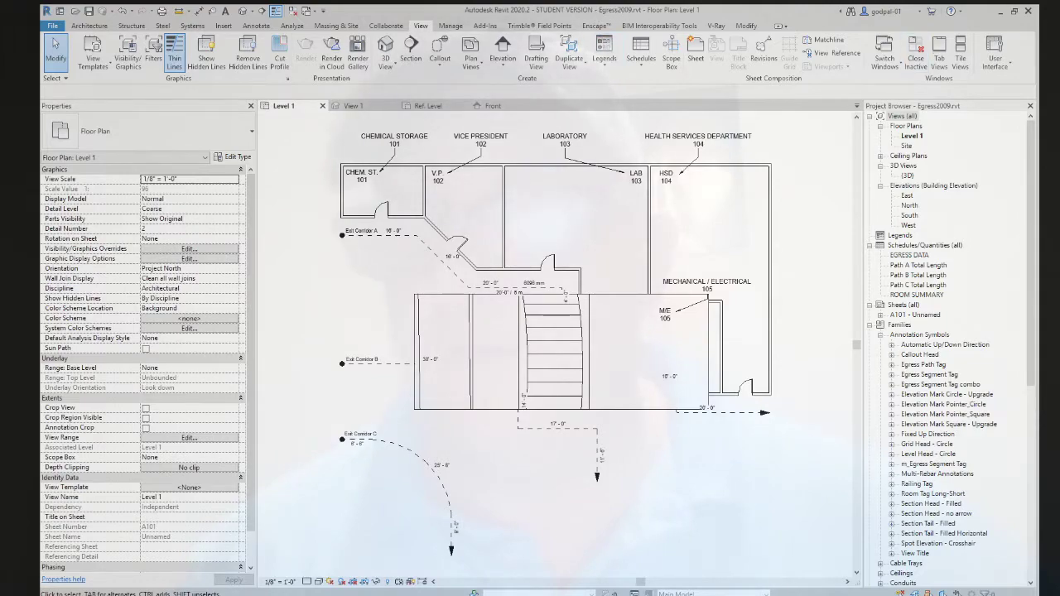
pyautogui.click(891, 386)
pyautogui.click(891, 386)
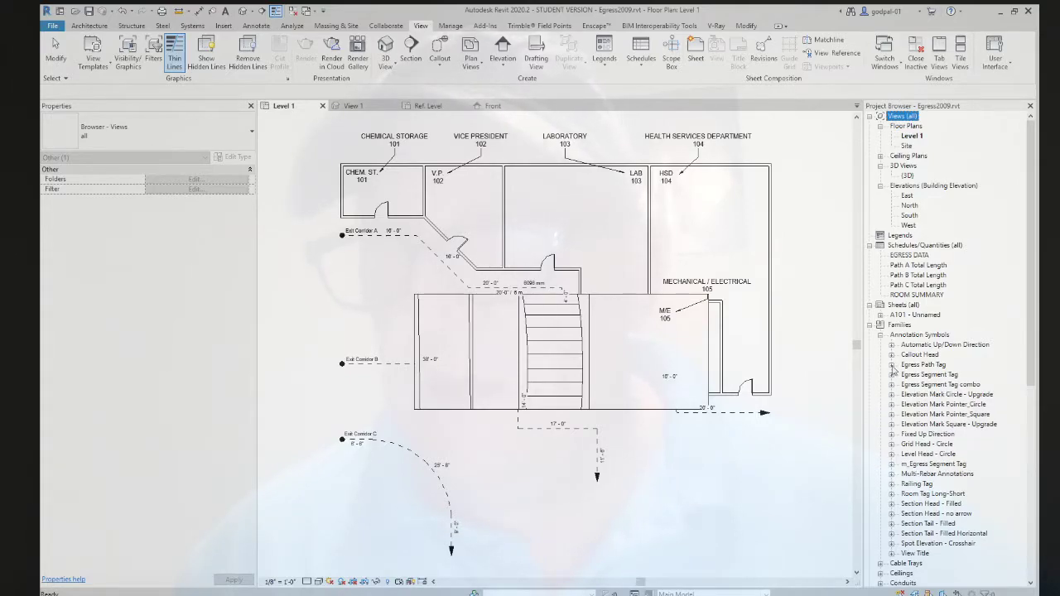
pyautogui.scroll(-4, 894, 381)
pyautogui.scroll(-4, 896, 397)
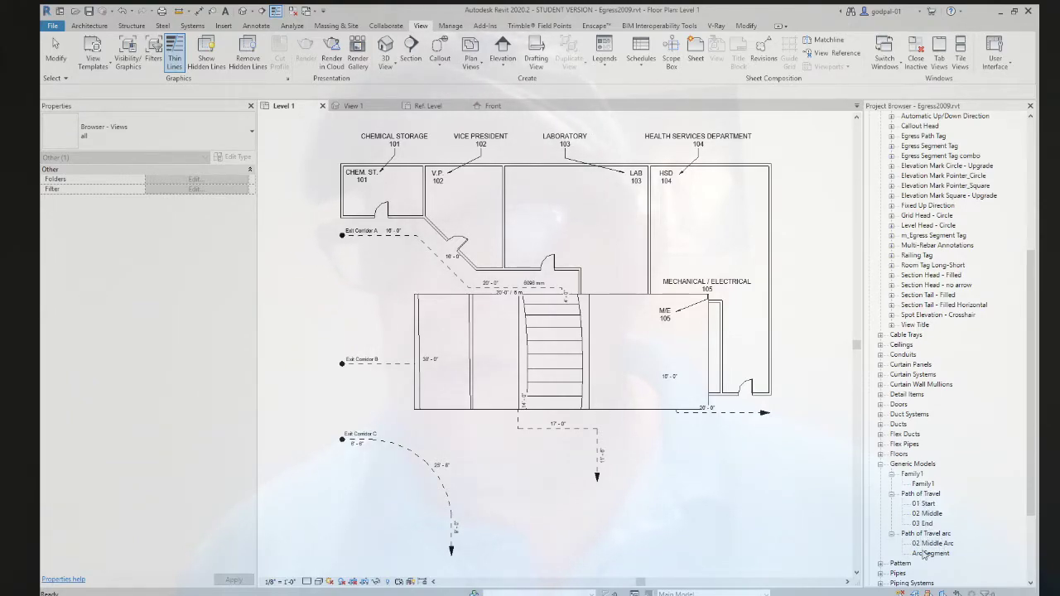
pyautogui.click(328, 343)
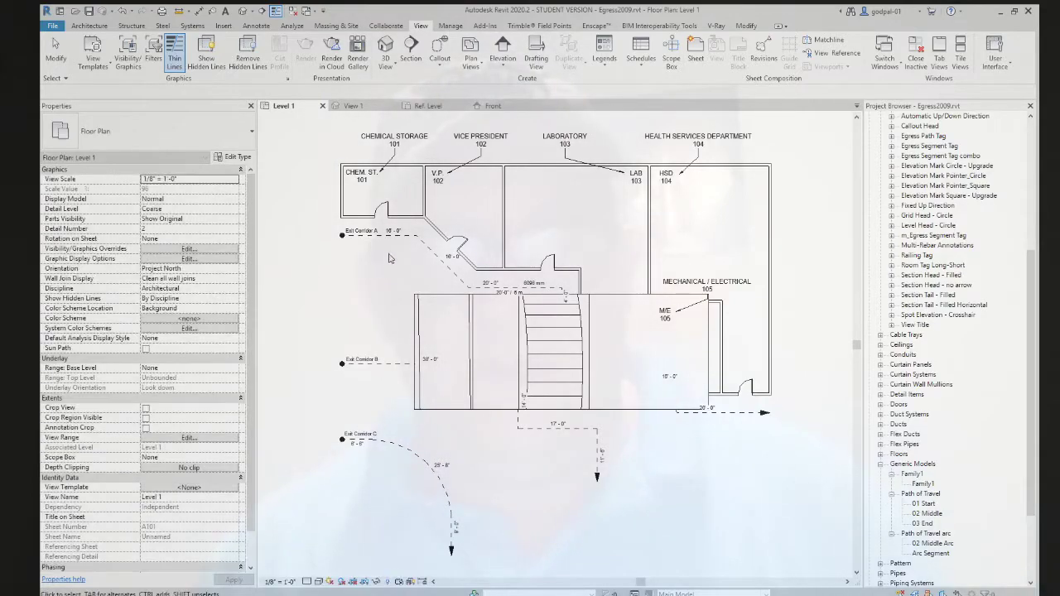
pyautogui.click(405, 241)
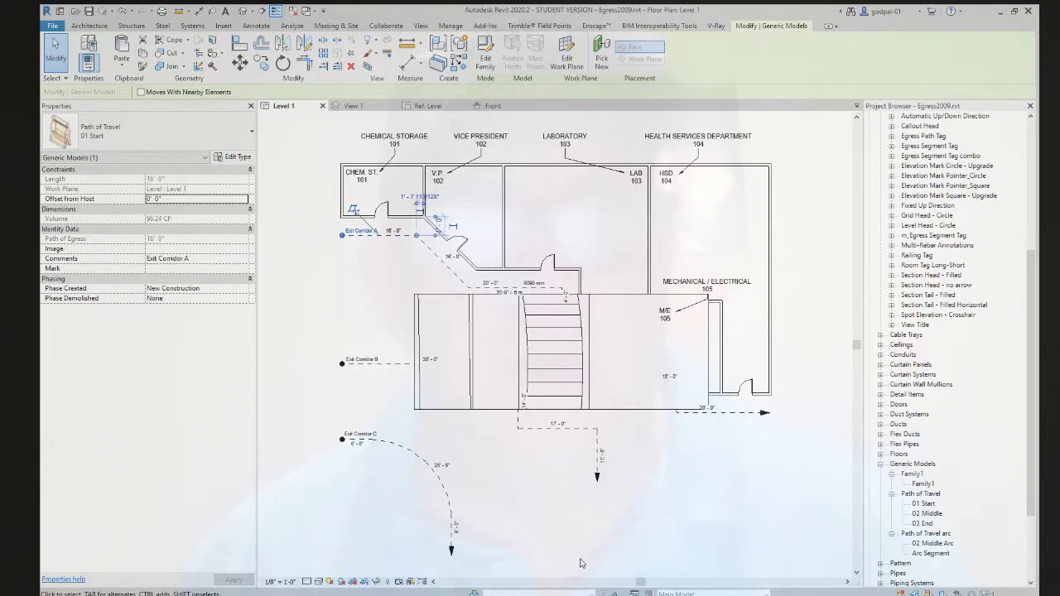
pyautogui.press('Escape')
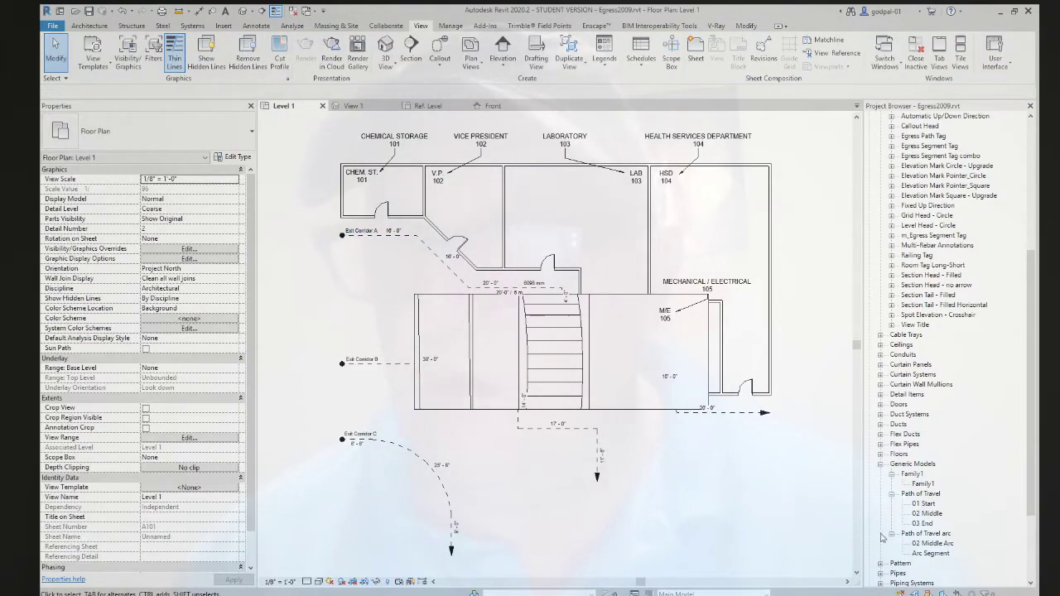
# Step: Start placing a Path of Travel 01 Start component commented 'Exit Stage Left'
pyautogui.click(924, 504)
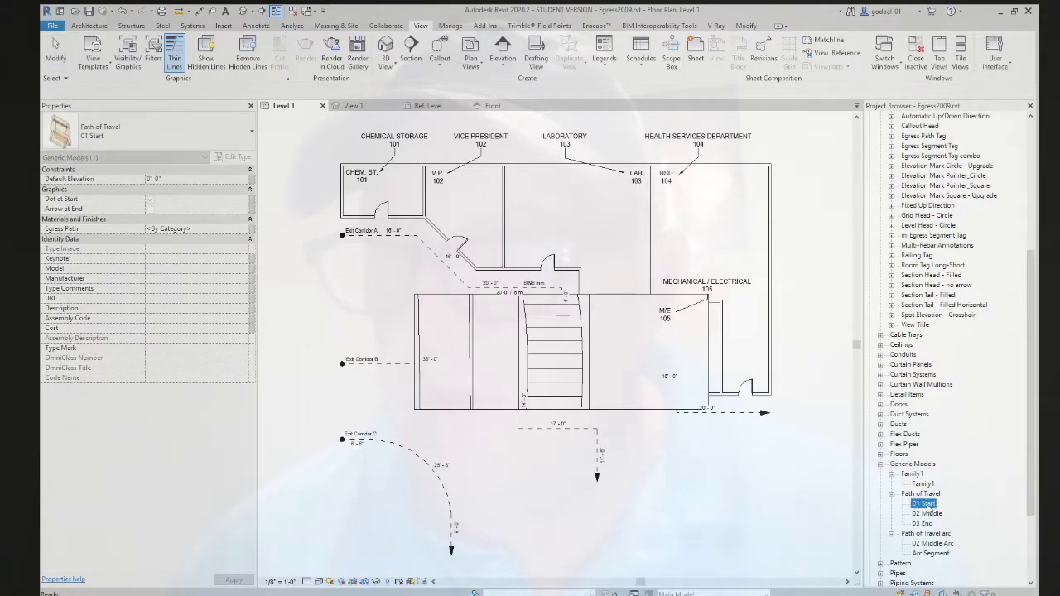
pyautogui.moveTo(925, 503); pyautogui.dragTo(691, 497)
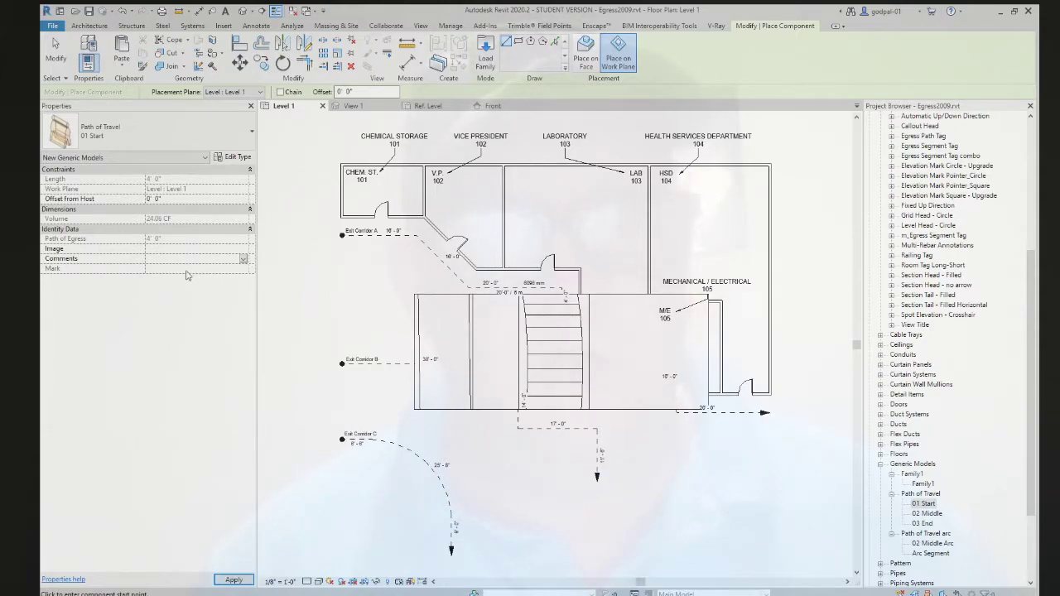
pyautogui.write('E')
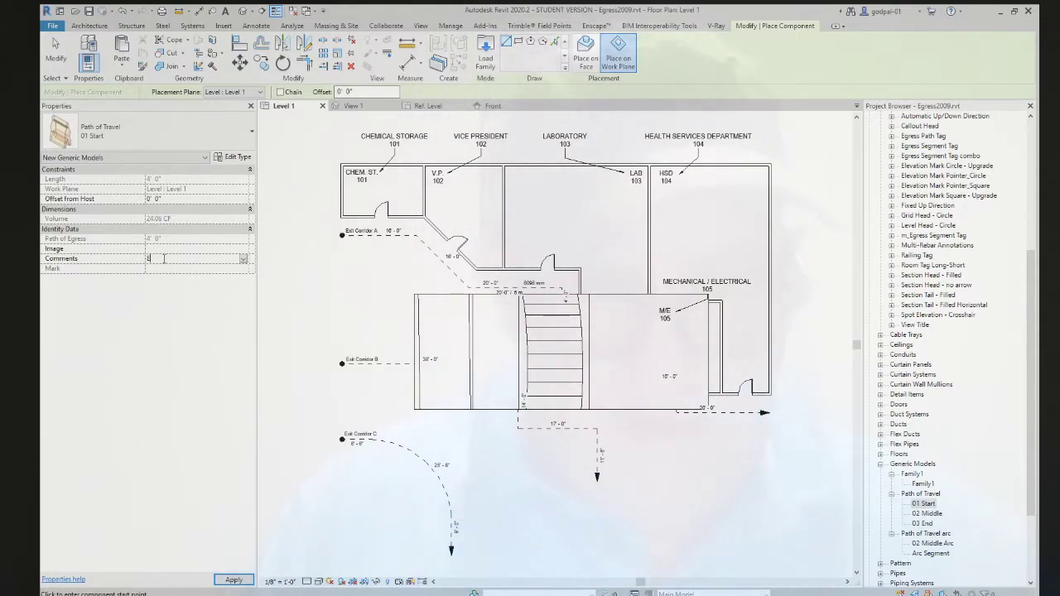
pyautogui.write('xit Stage L')
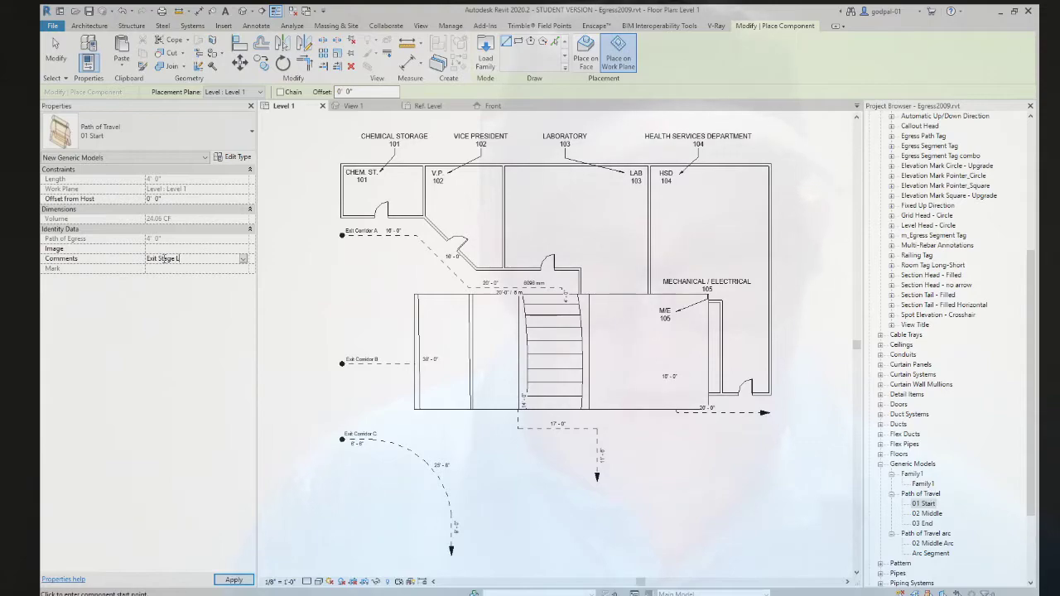
pyautogui.write('eft')
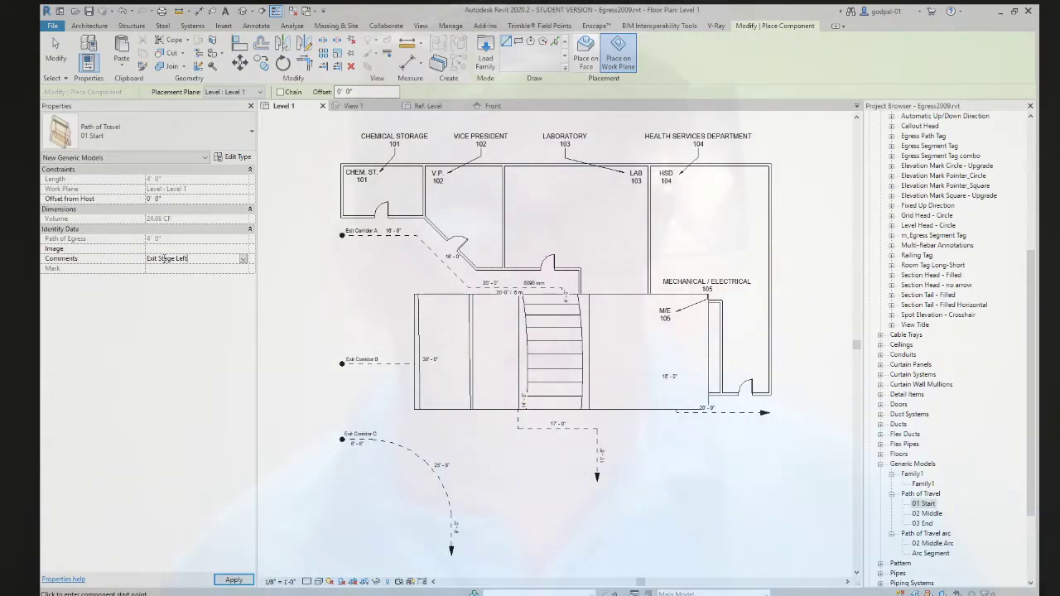
pyautogui.press('Return')
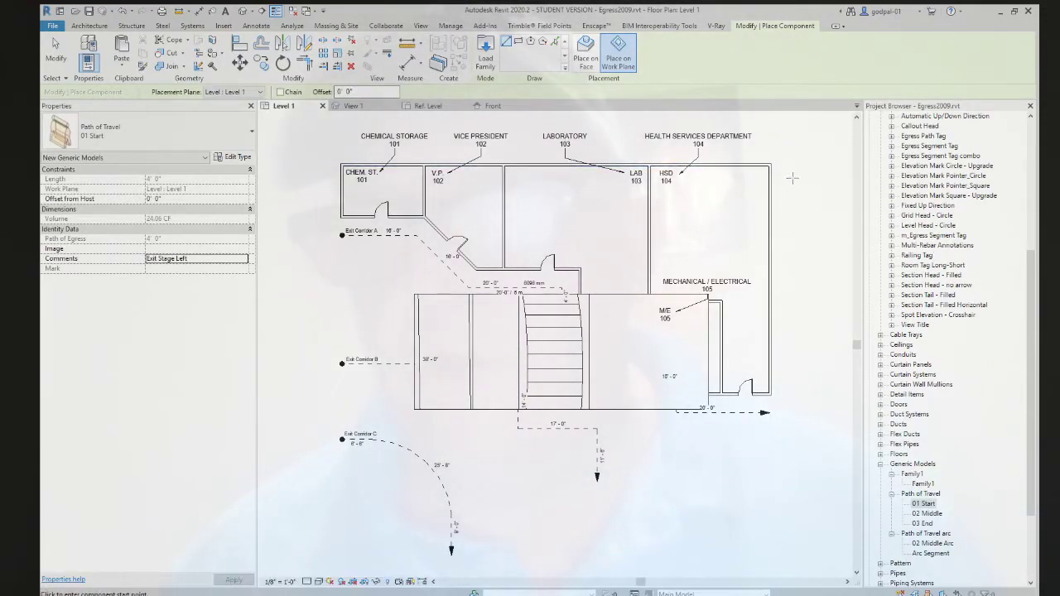
# Step: Place the 01 Start path segment east of the plan
pyautogui.click(797, 166)
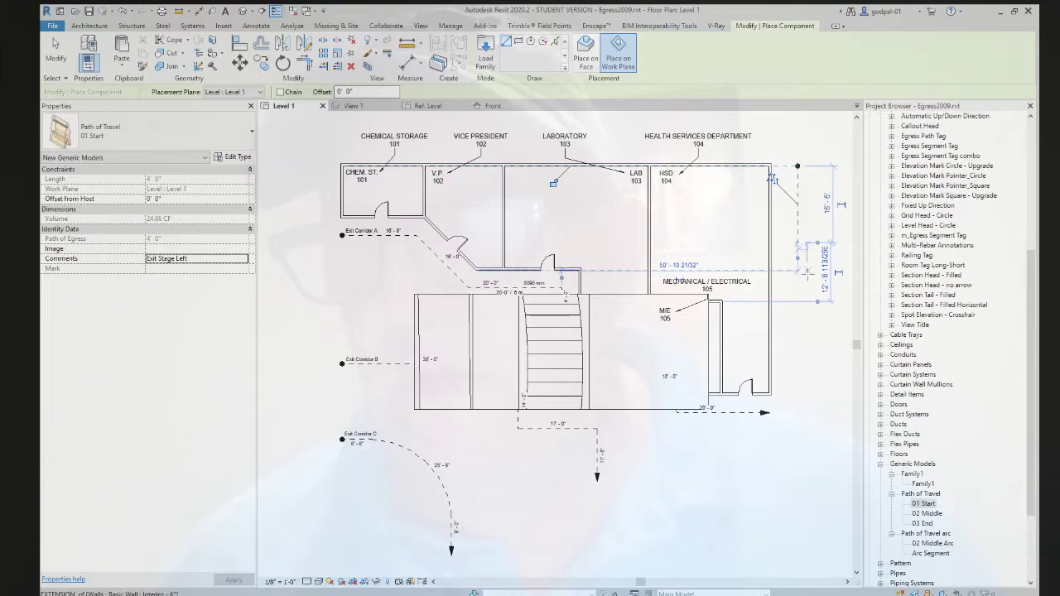
pyautogui.click(927, 514)
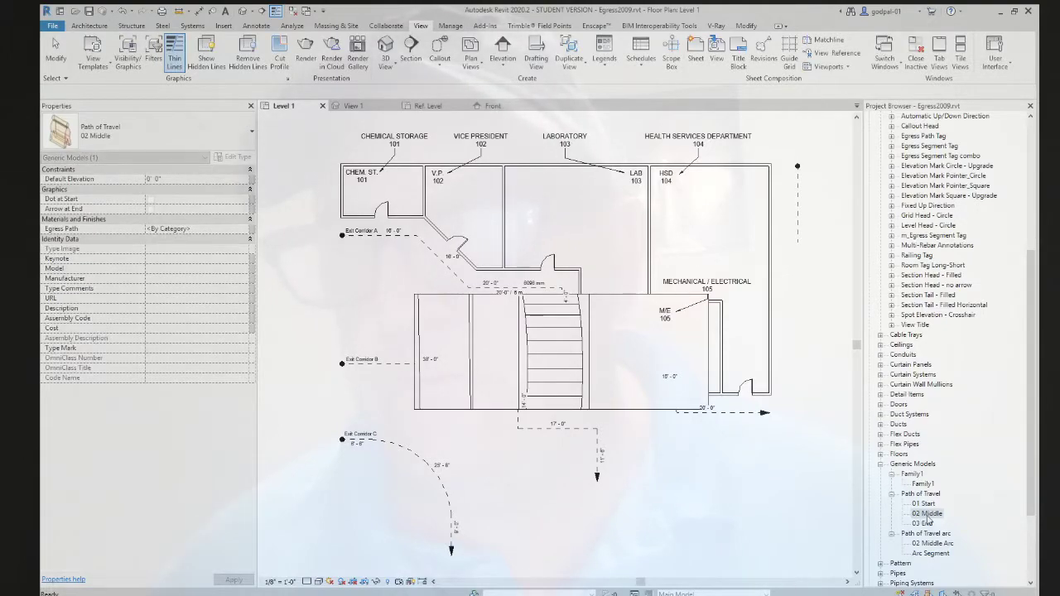
pyautogui.click(928, 515)
pyautogui.click(922, 504)
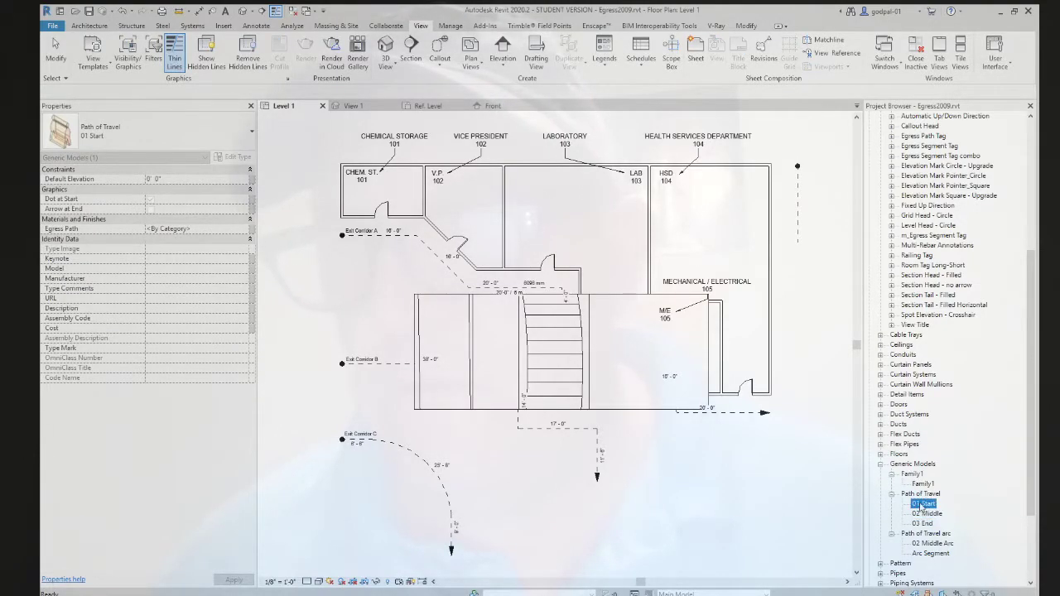
pyautogui.click(927, 514)
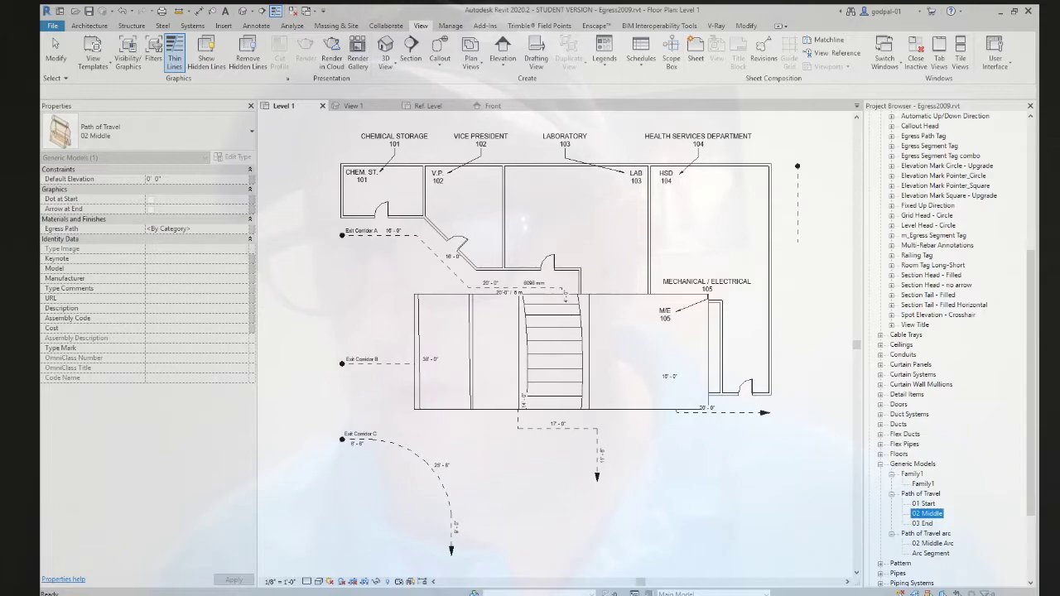
# Step: Add 02 Middle path segments: a vertical run followed by a diagonal
pyautogui.moveTo(927, 515); pyautogui.dragTo(797, 268)
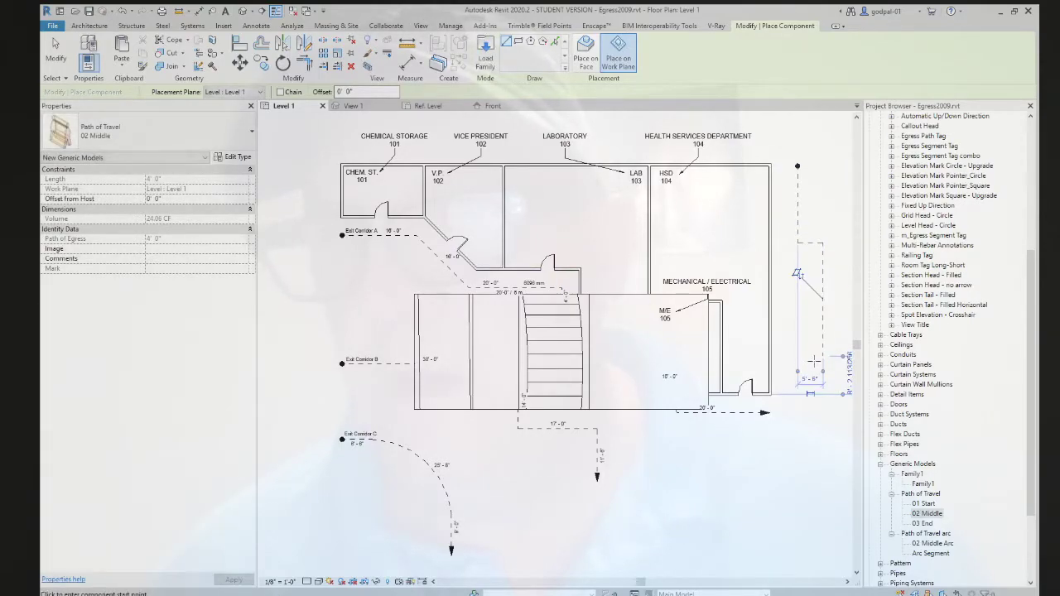
pyautogui.click(803, 360)
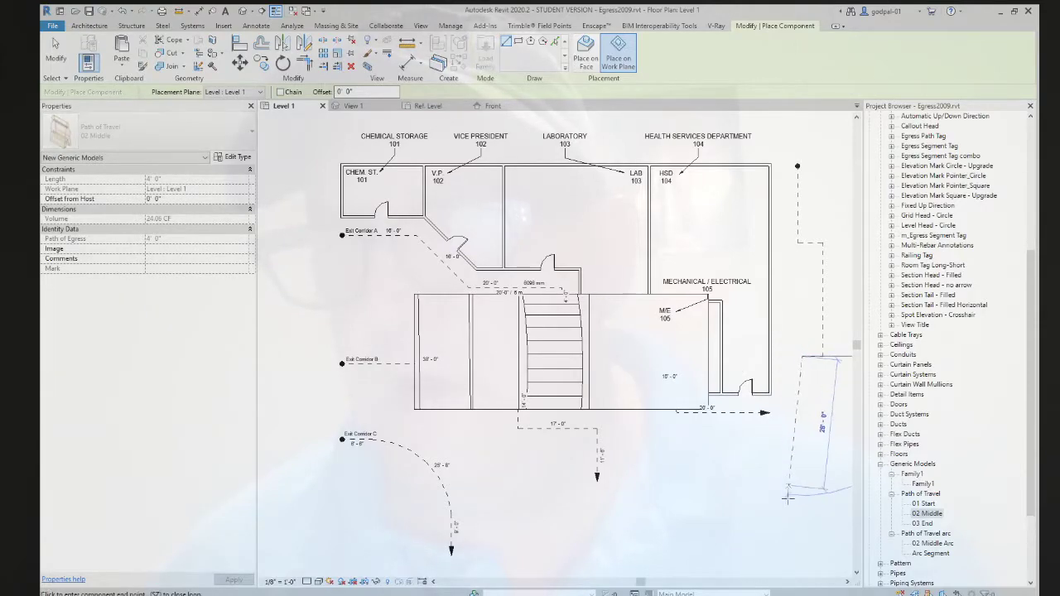
pyautogui.click(803, 446)
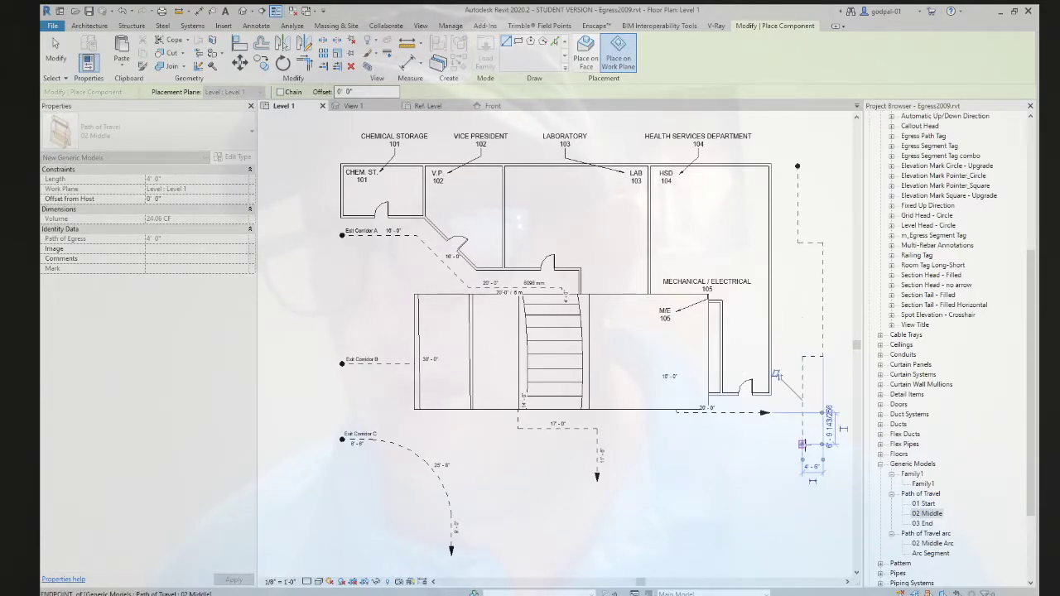
pyautogui.click(800, 448)
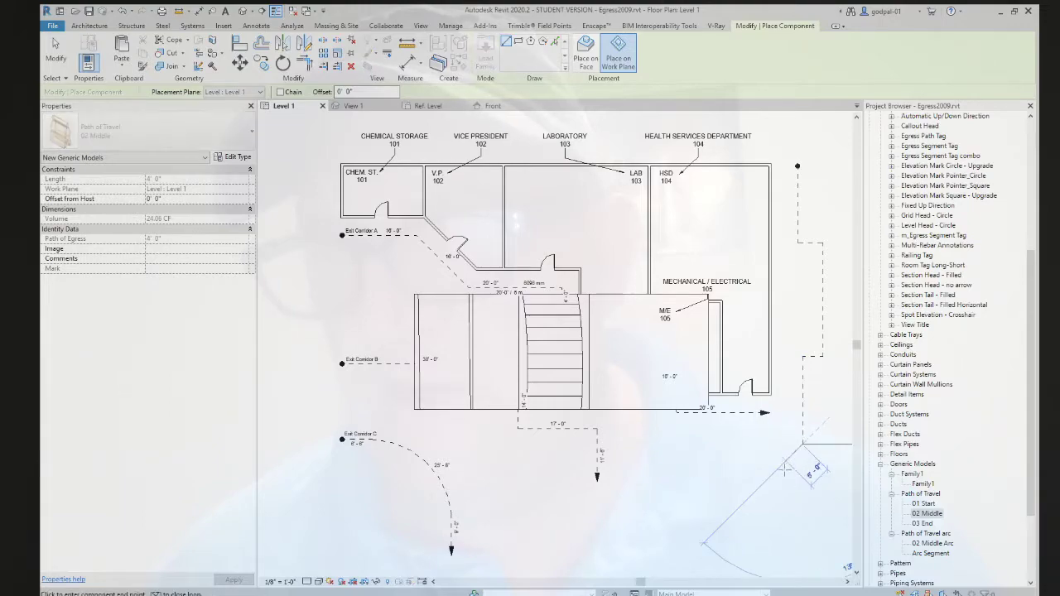
pyautogui.click(745, 503)
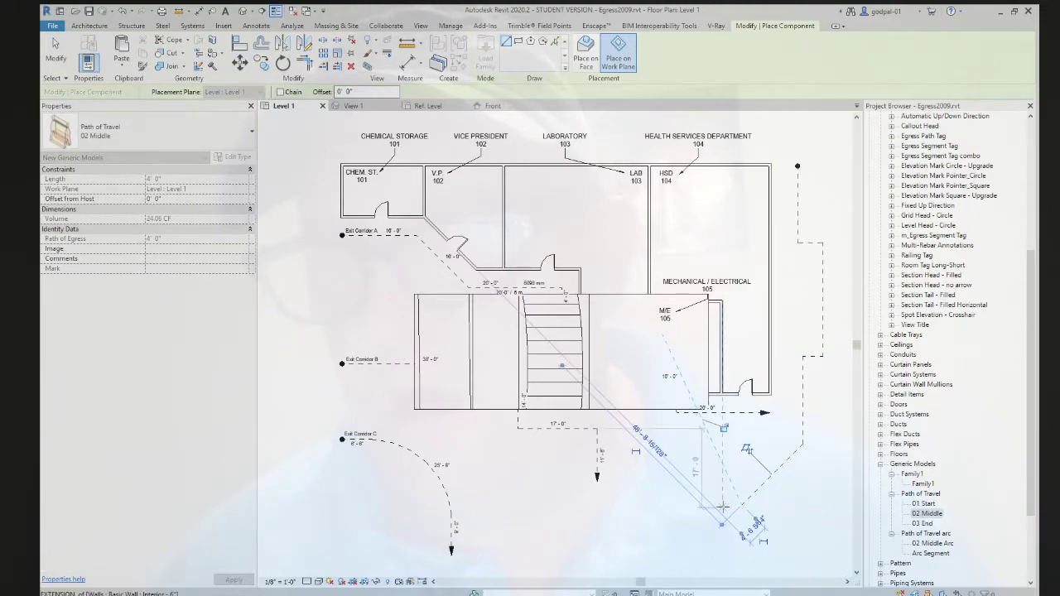
# Step: Finish the egress run with an arrowed 03 End segment and end placement
pyautogui.click(921, 523)
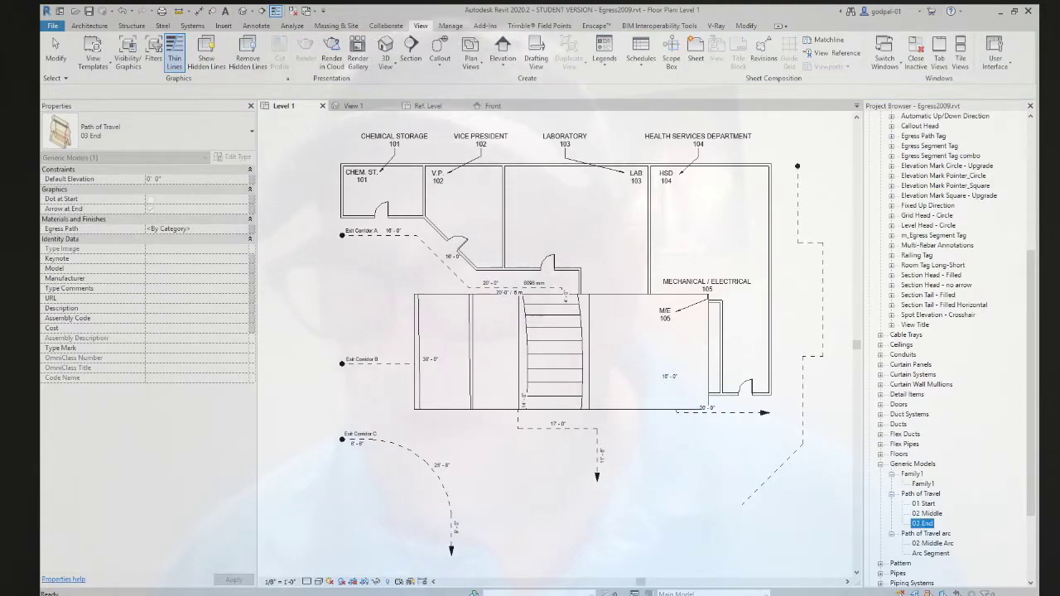
pyautogui.moveTo(762, 503); pyautogui.dragTo(757, 503)
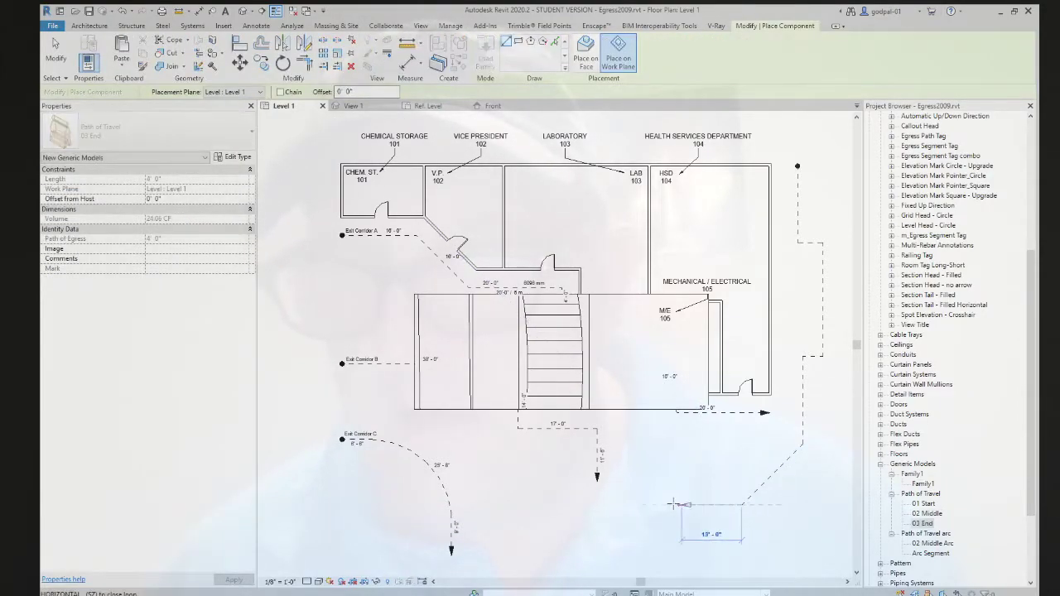
pyautogui.click(648, 503)
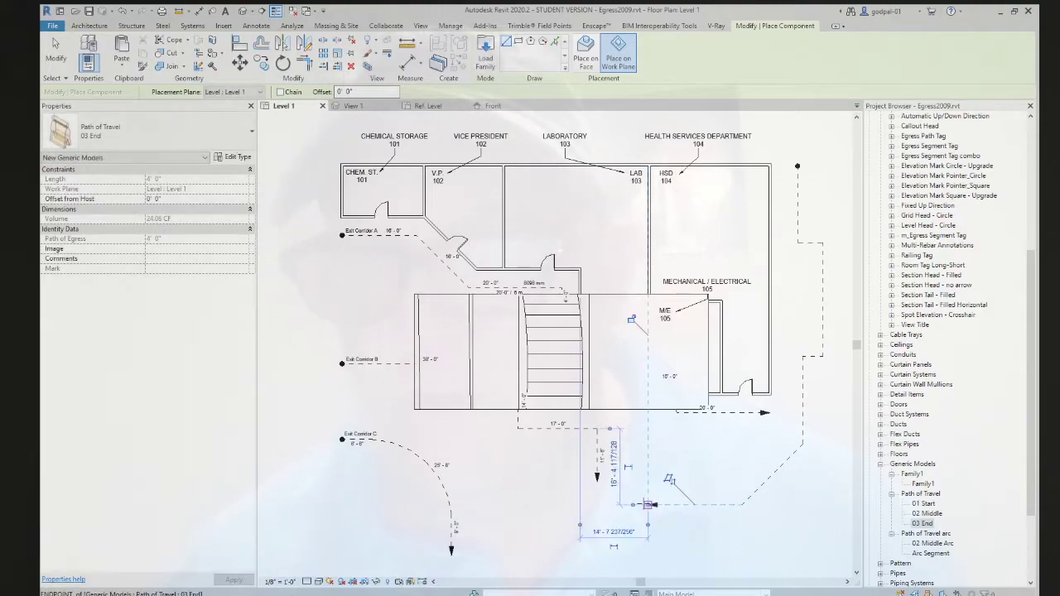
pyautogui.press('Escape')
pyautogui.press('Escape')
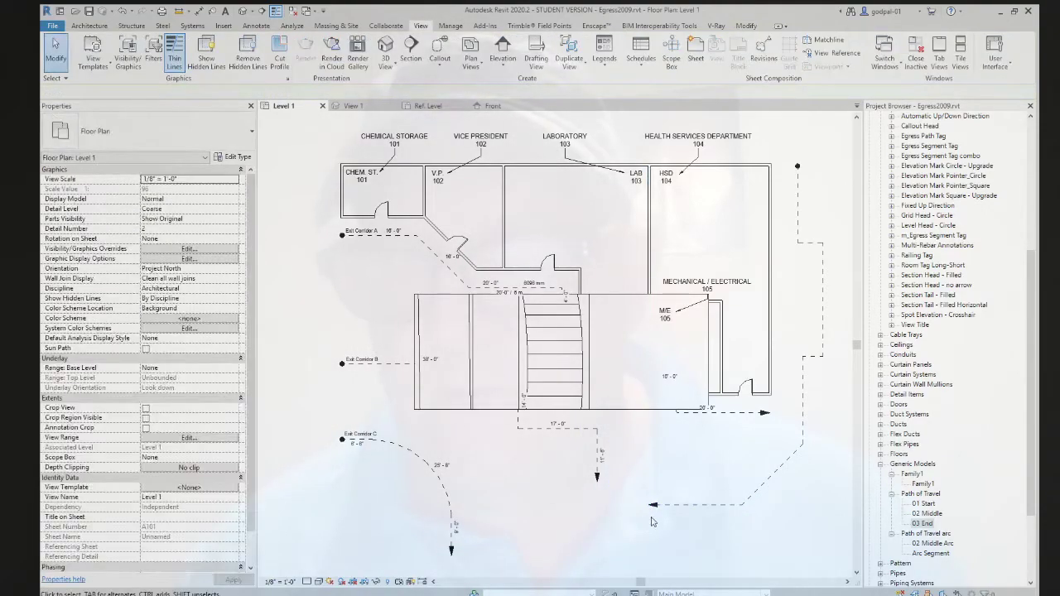
# Step: Select the whole path-of-travel chain to check it, then clear the selection
pyautogui.press('Tab')
pyautogui.click(675, 511)
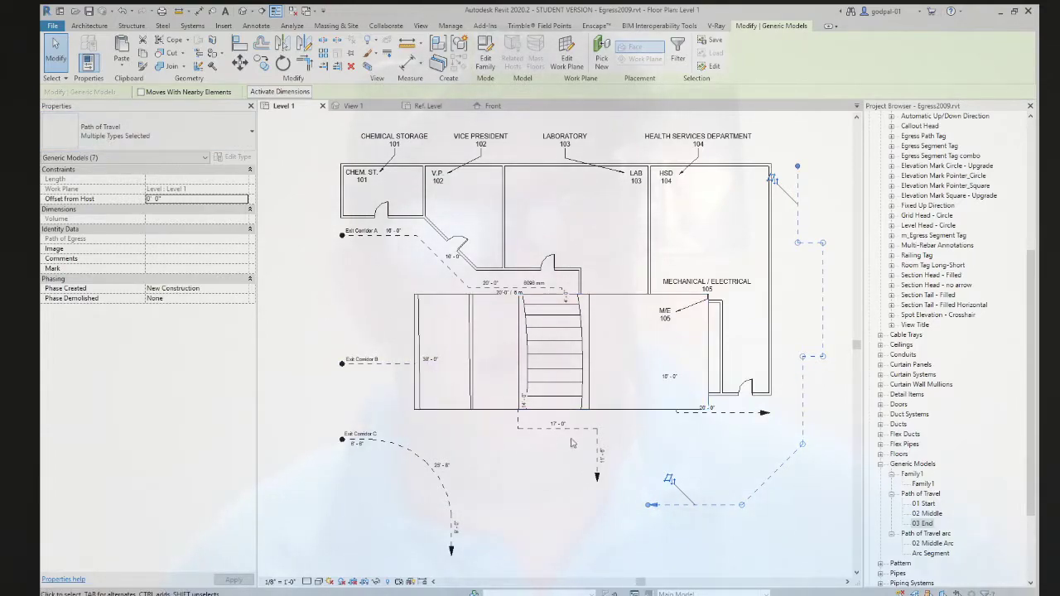
pyautogui.press('Escape')
pyautogui.scroll(2, 921, 428)
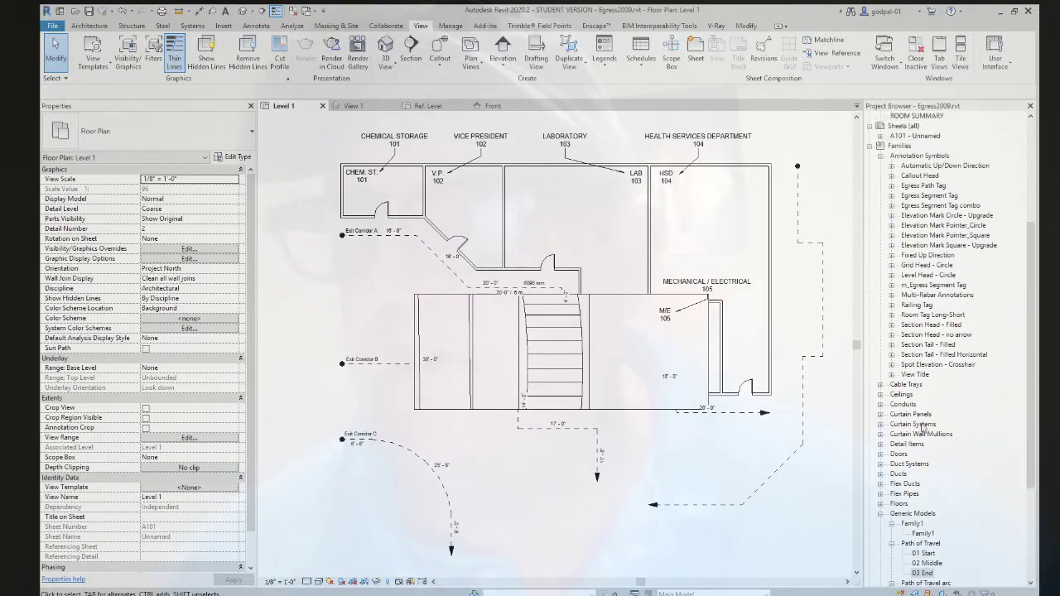
pyautogui.scroll(2, 921, 428)
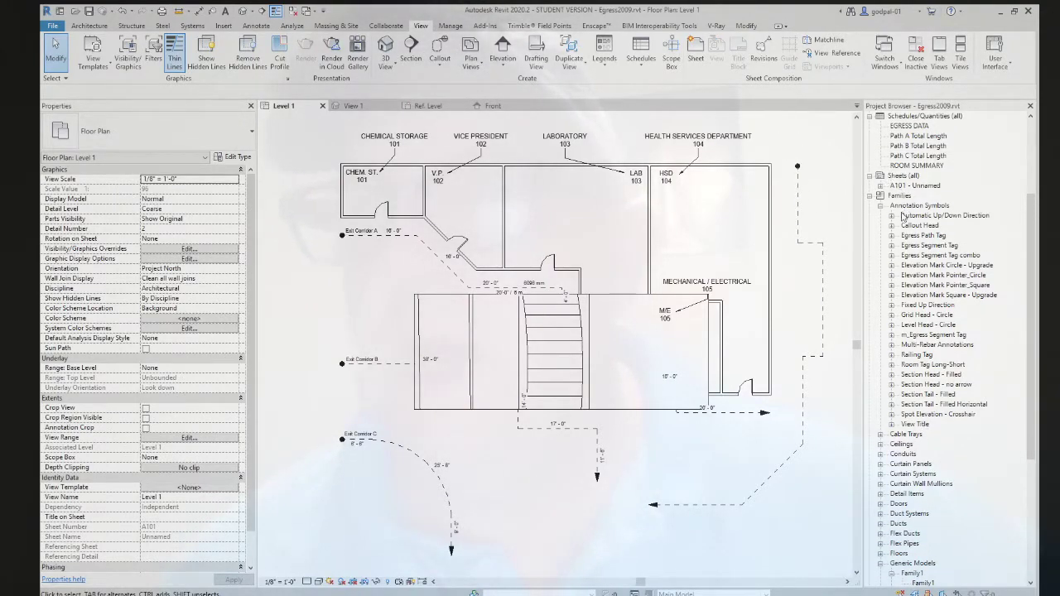
# Step: Place an Egress Path Tag reading Exit Stage Left on the right path, without a leader
pyautogui.click(892, 237)
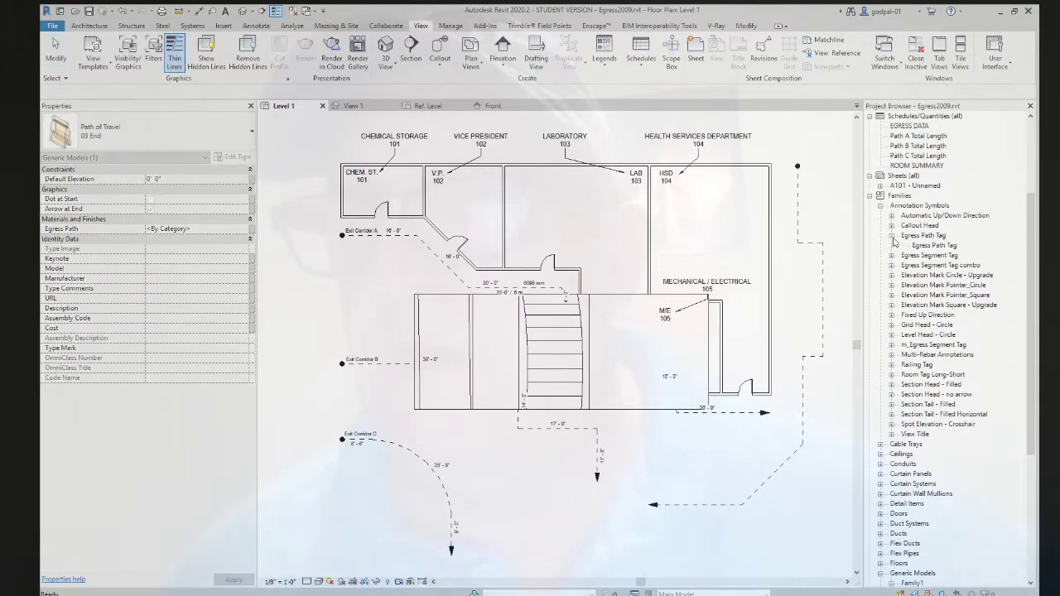
pyautogui.click(934, 246)
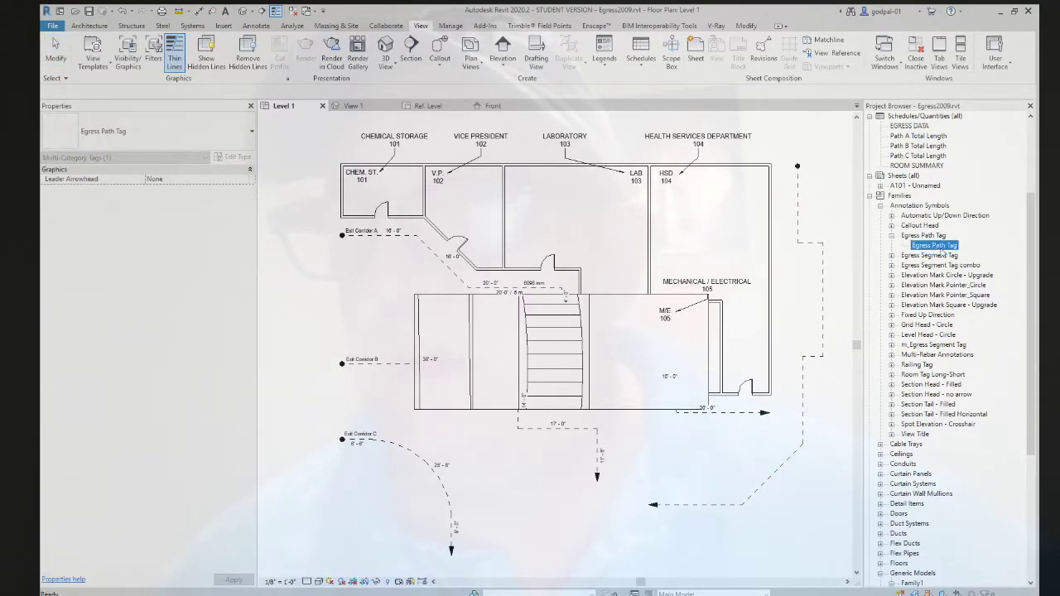
pyautogui.moveTo(934, 246); pyautogui.dragTo(745, 497)
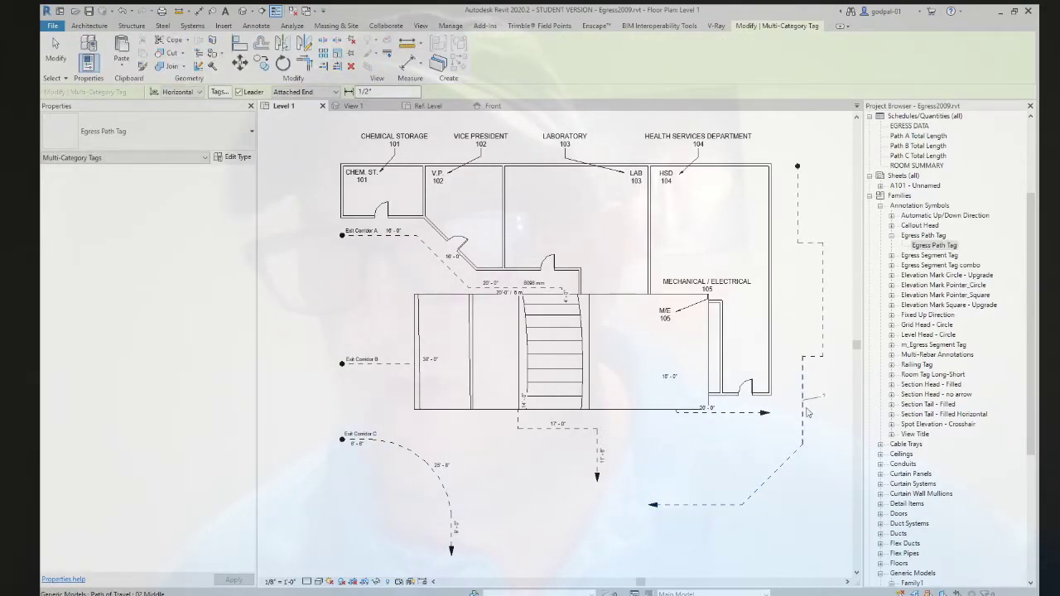
pyautogui.click(799, 215)
pyautogui.moveTo(799, 215); pyautogui.dragTo(743, 255, button='middle')
pyautogui.click(238, 92)
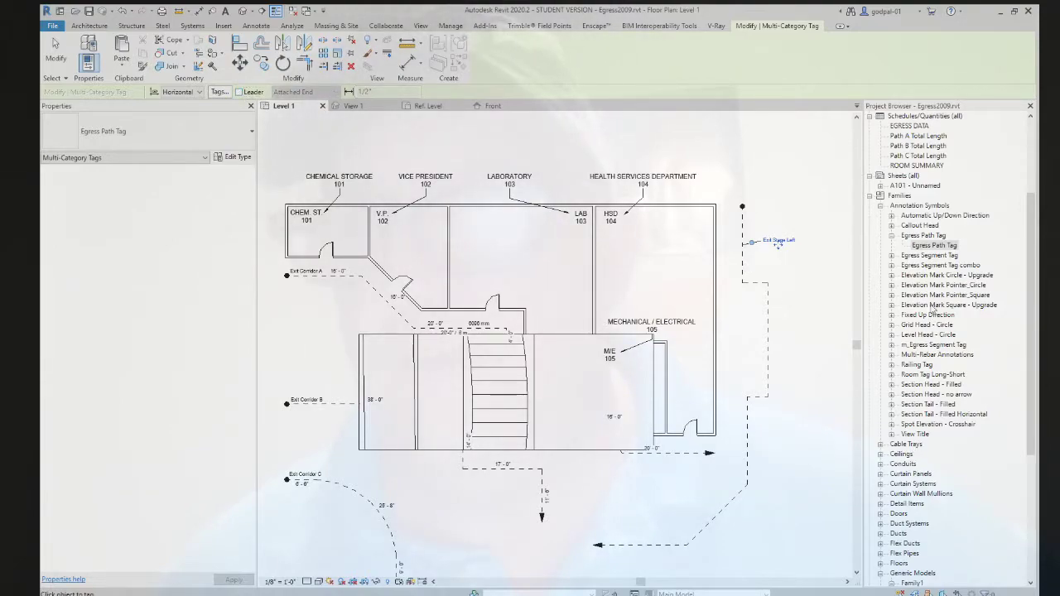
# Step: Place another Egress Path Tag beside the path and inspect the placed tag
pyautogui.click(934, 246)
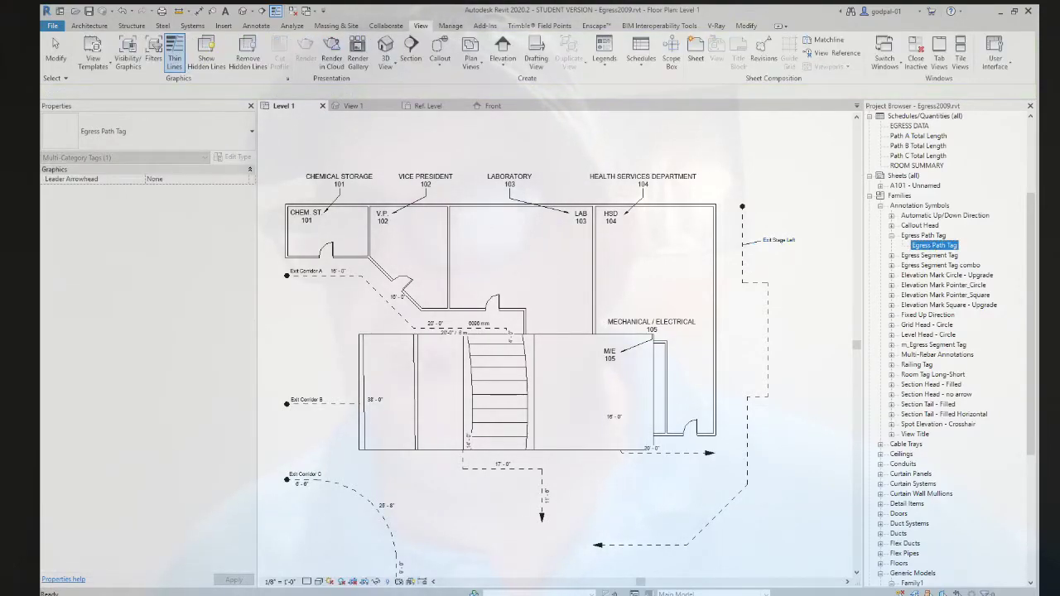
pyautogui.moveTo(933, 246); pyautogui.dragTo(745, 258)
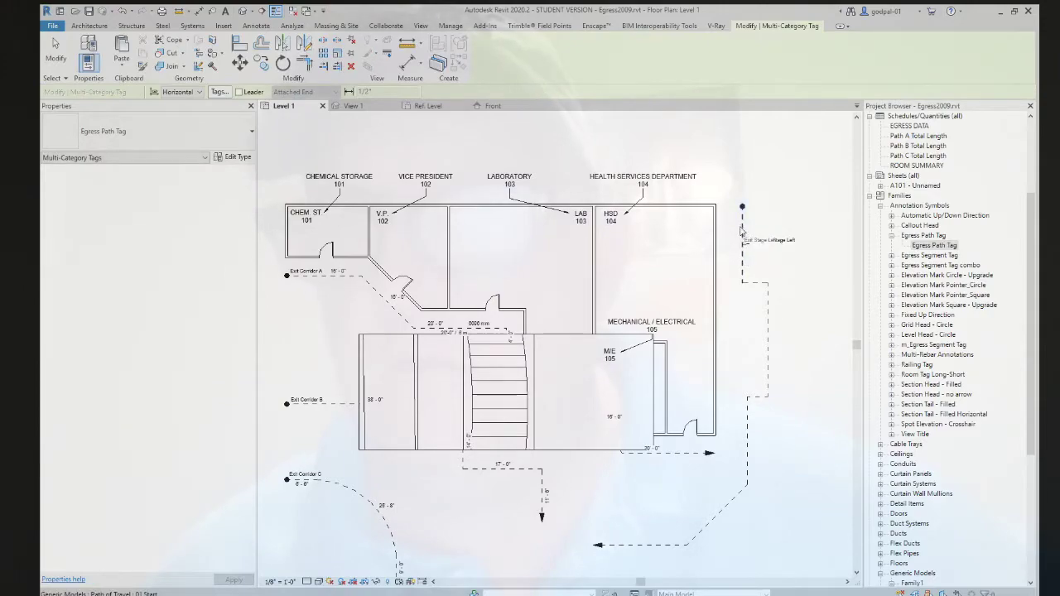
pyautogui.click(743, 229)
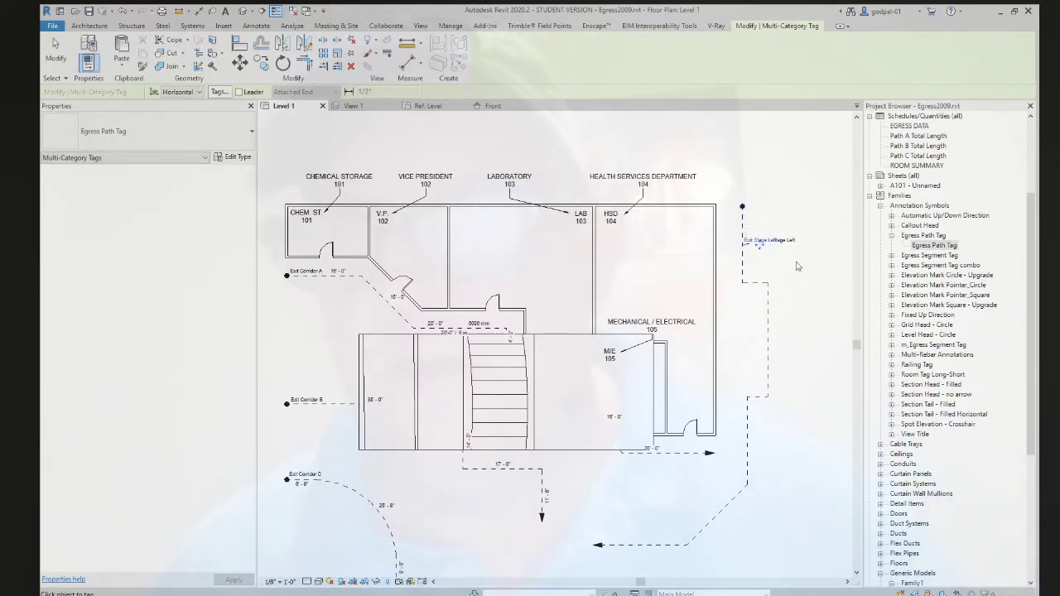
pyautogui.press('Escape')
pyautogui.click(770, 242)
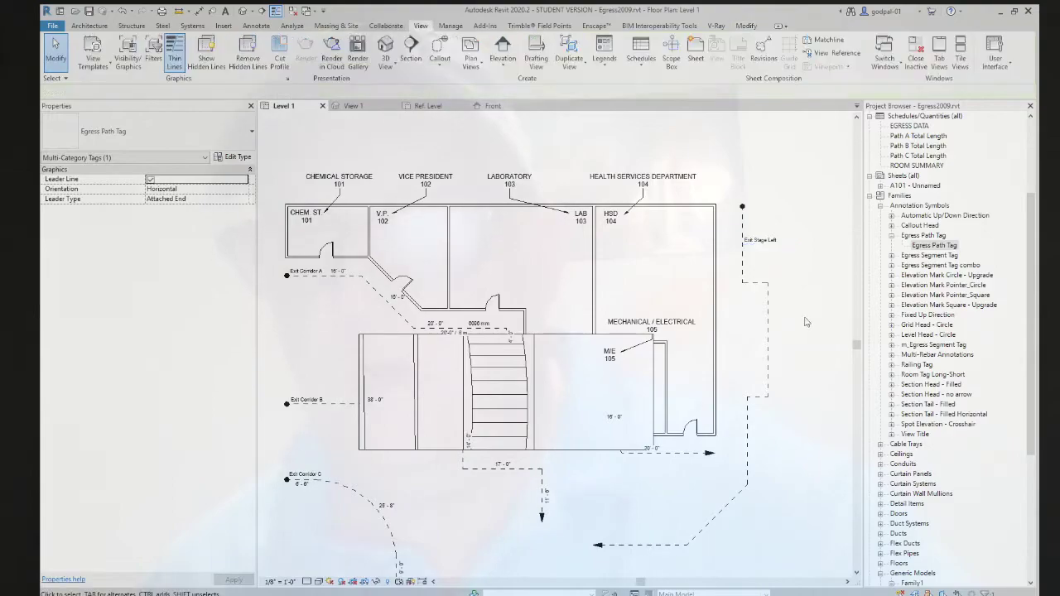
pyautogui.press('Escape')
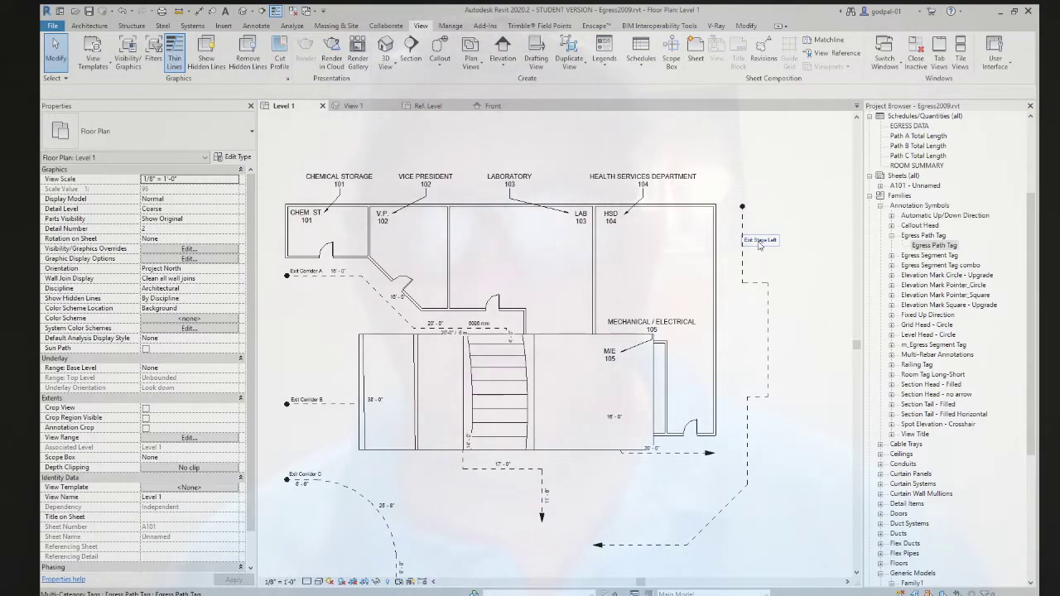
pyautogui.click(760, 243)
pyautogui.press('Escape')
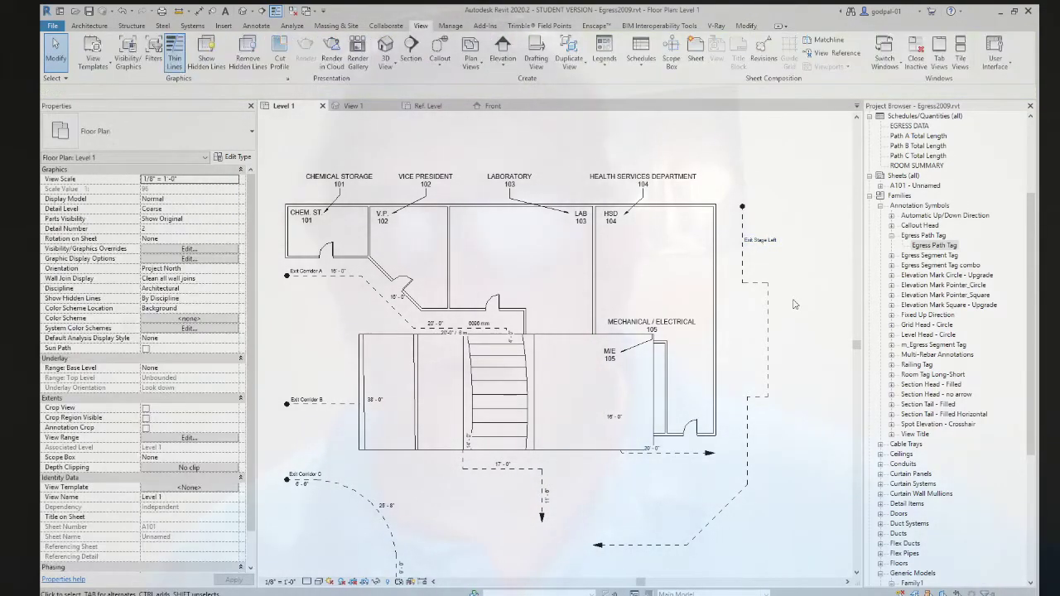
# Step: Tag the vertical path segment's length with the Egress Segment Tag
pyautogui.click(892, 257)
pyautogui.click(925, 266)
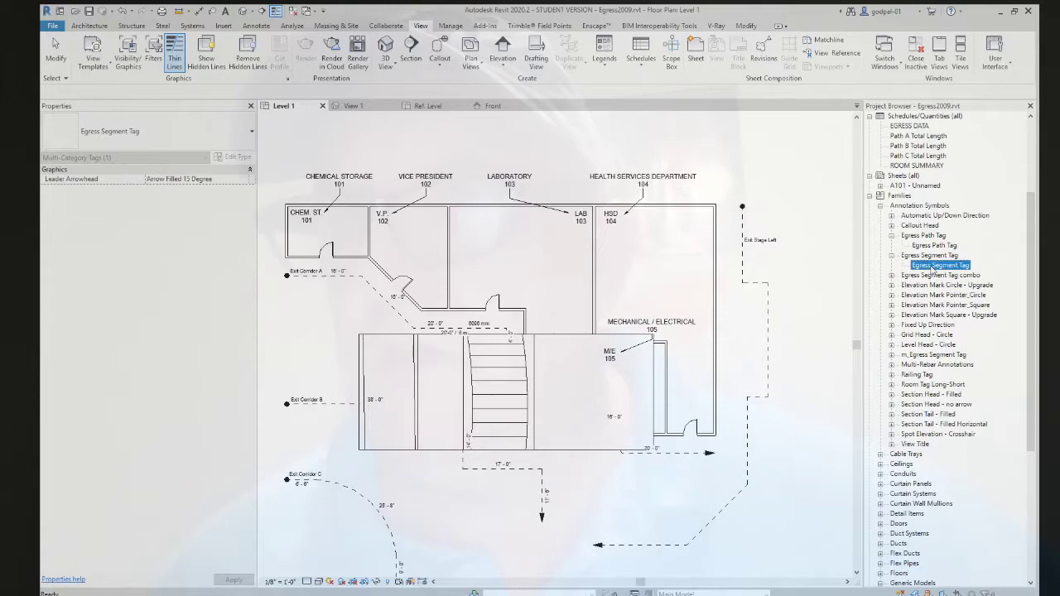
pyautogui.moveTo(784, 294); pyautogui.dragTo(778, 290)
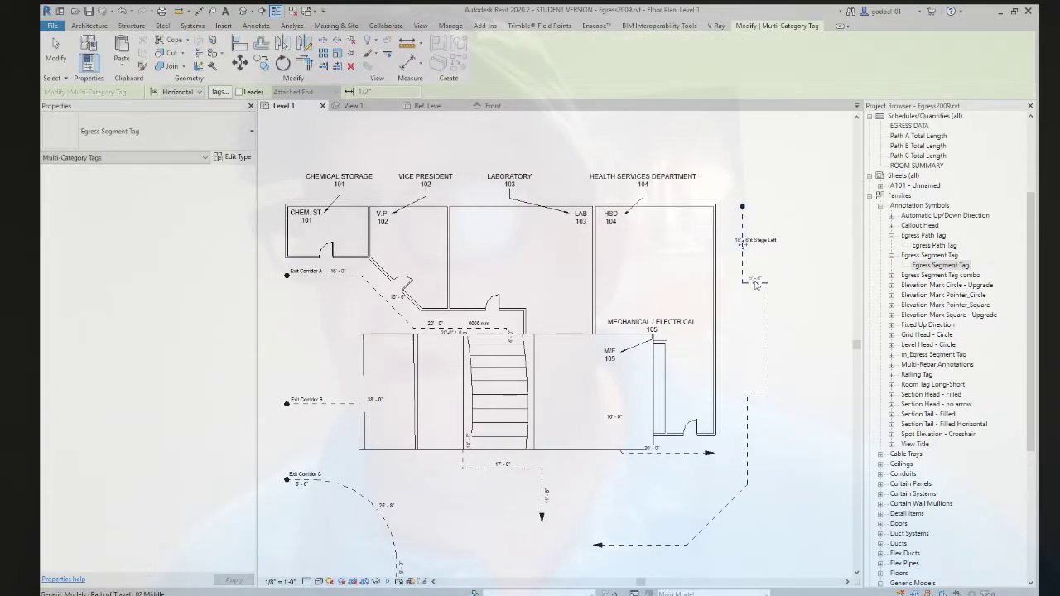
pyautogui.click(765, 399)
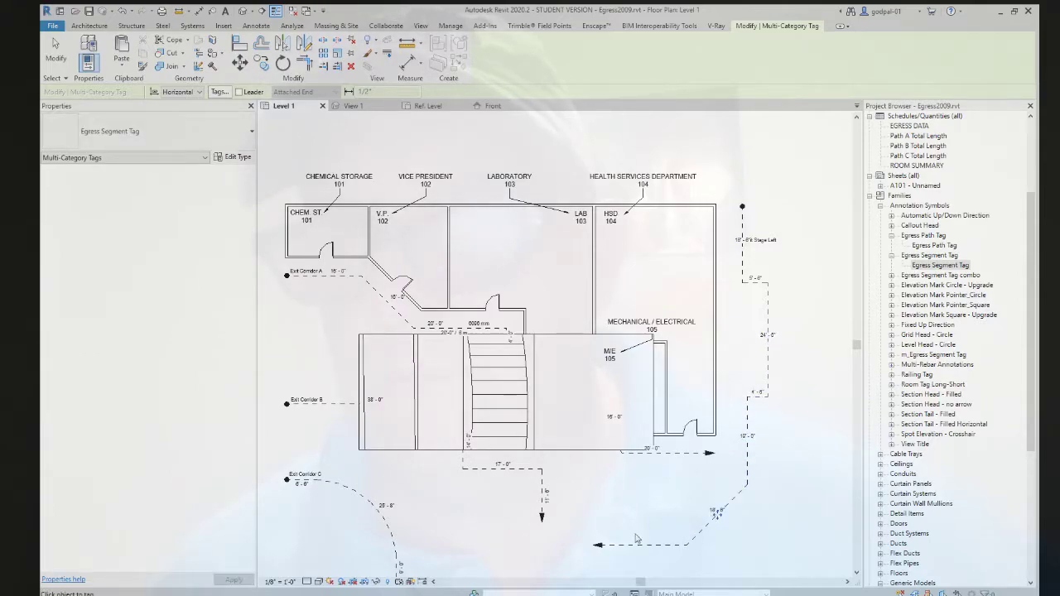
# Step: Expand Generic Models in the Project Browser to list its families
pyautogui.scroll(-1, 732, 476)
pyautogui.scroll(1, 721, 412)
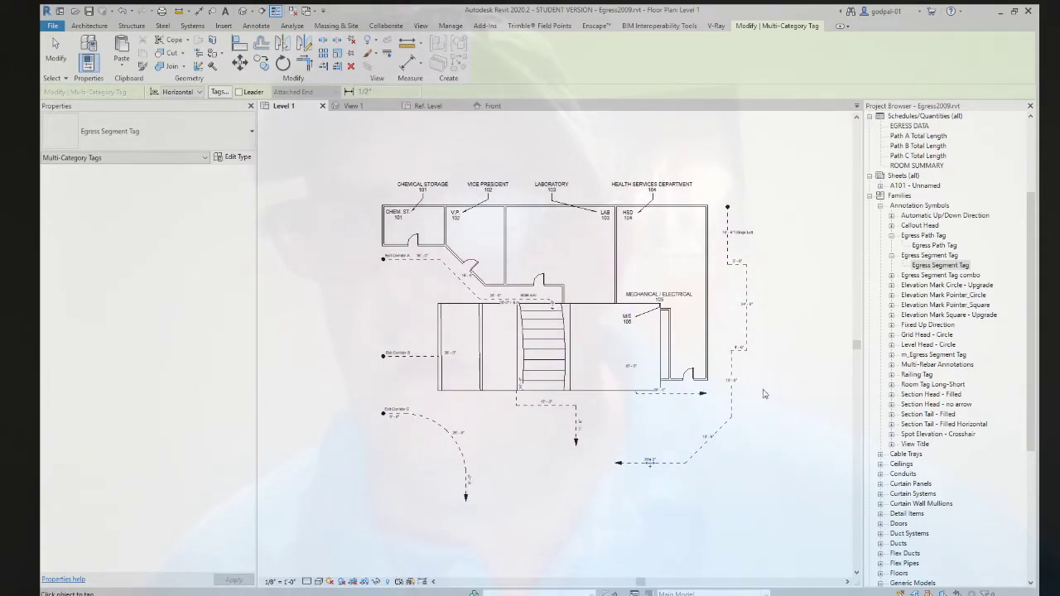
pyautogui.scroll(1, 764, 395)
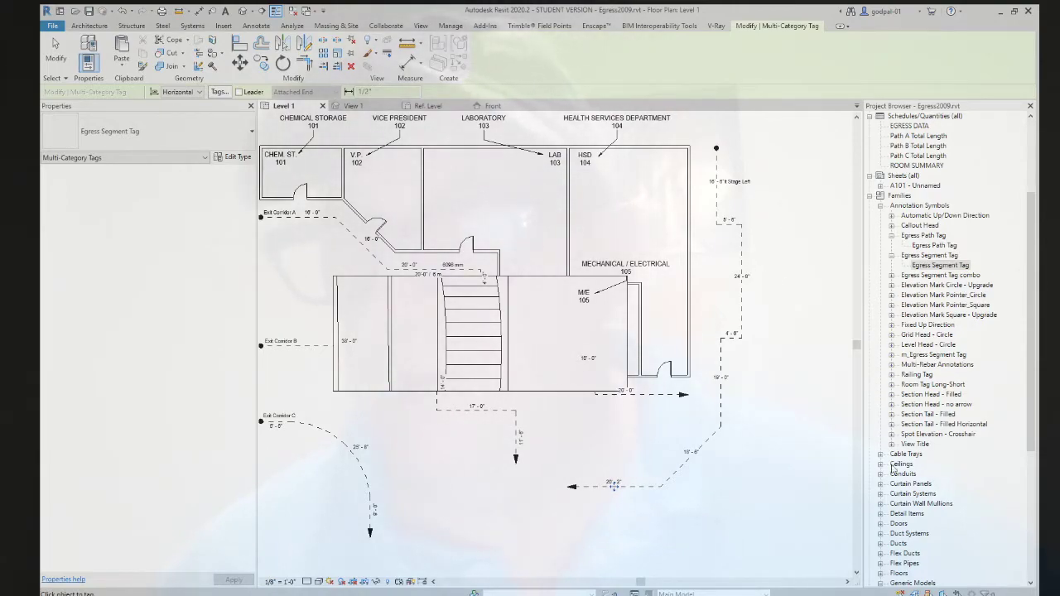
pyautogui.click(881, 583)
pyautogui.scroll(-2, 892, 470)
pyautogui.scroll(-1, 893, 470)
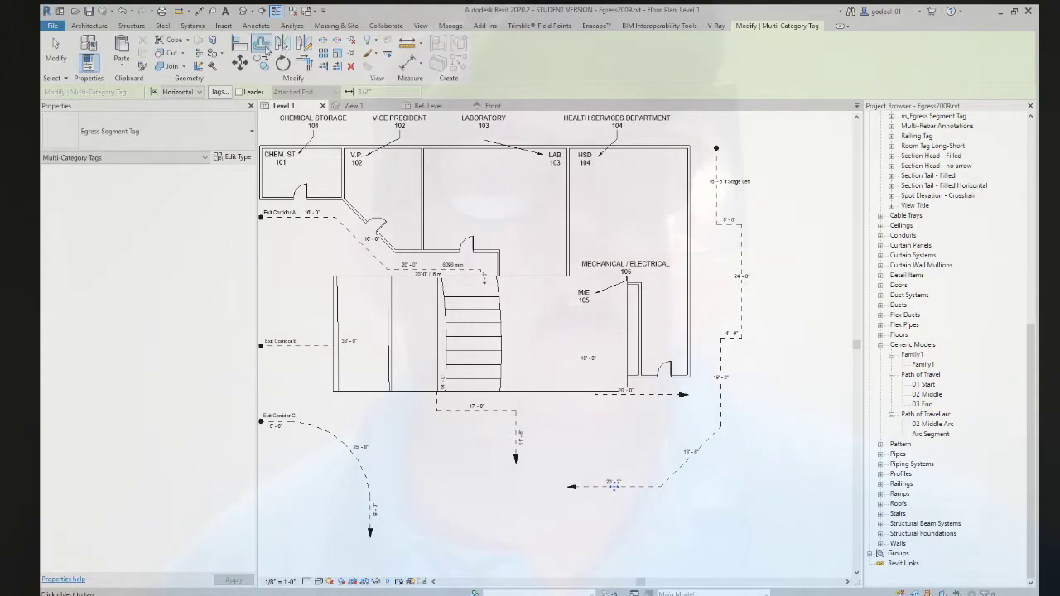
# Step: Start the Model Line tool, then cancel an accidental Pick Lines attempt
pyautogui.click(87, 26)
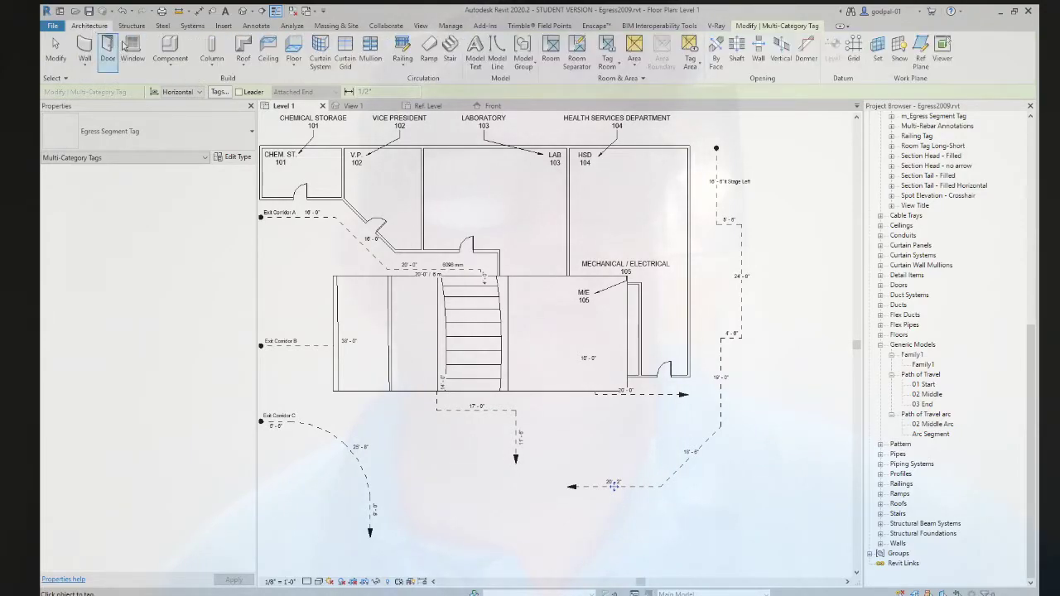
pyautogui.click(497, 50)
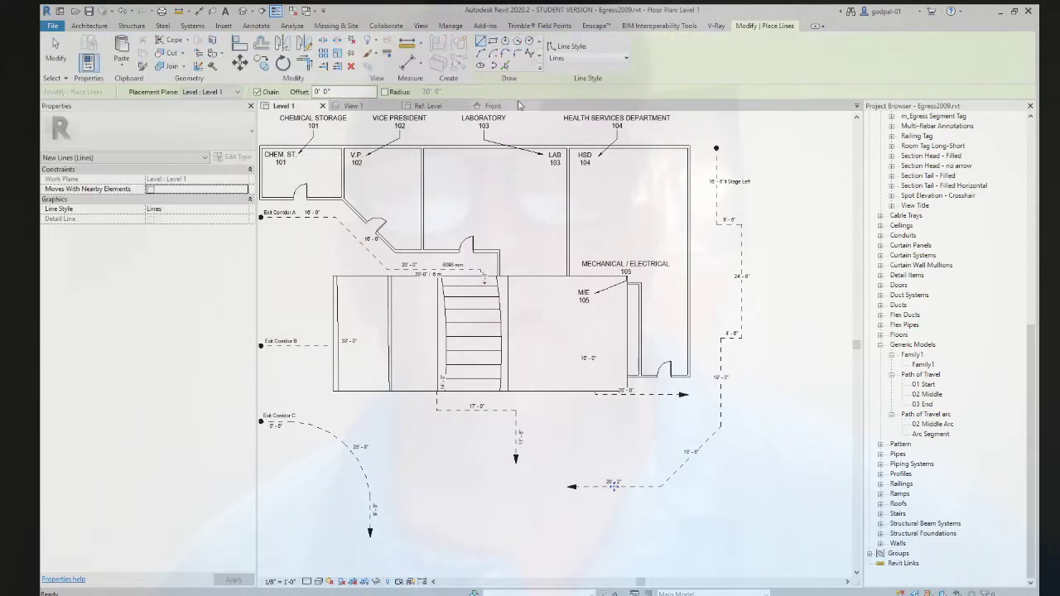
pyautogui.click(527, 54)
pyautogui.scroll(5, 712, 153)
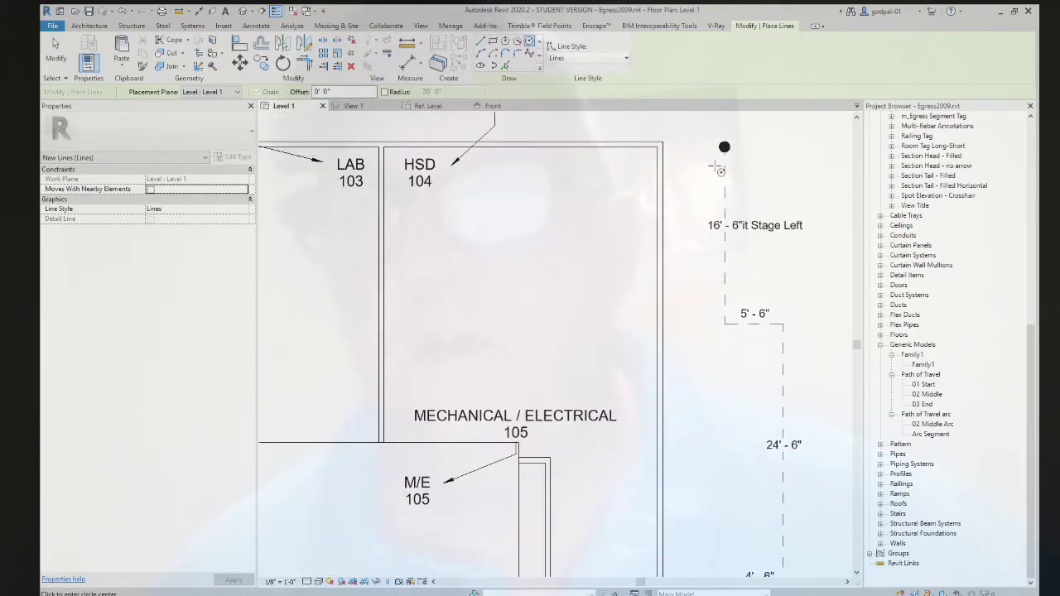
pyautogui.press('Escape')
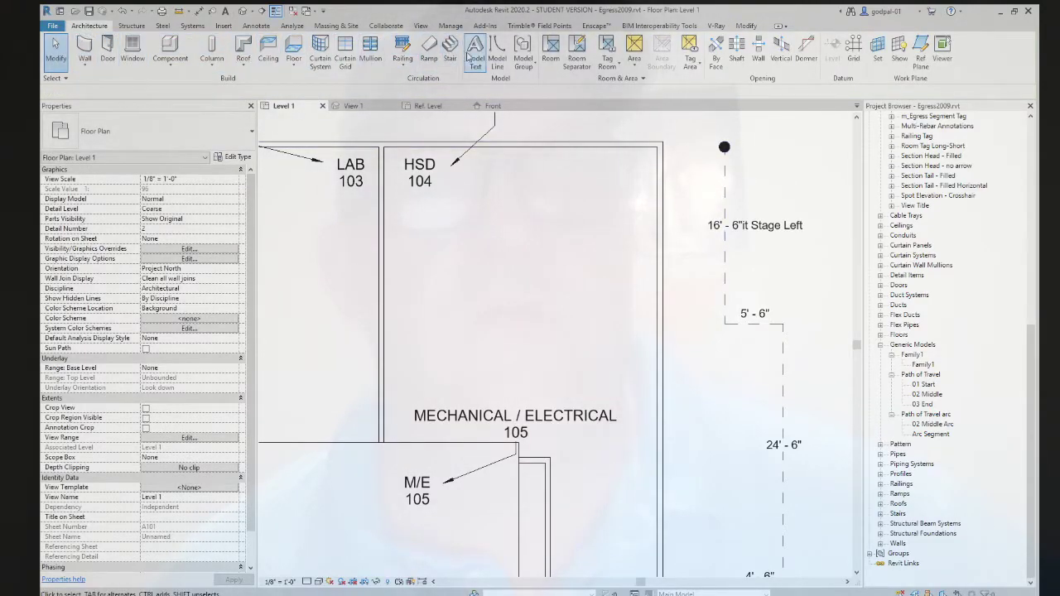
# Step: Draw a small model-line circle just below the path start dot and select it
pyautogui.click(497, 53)
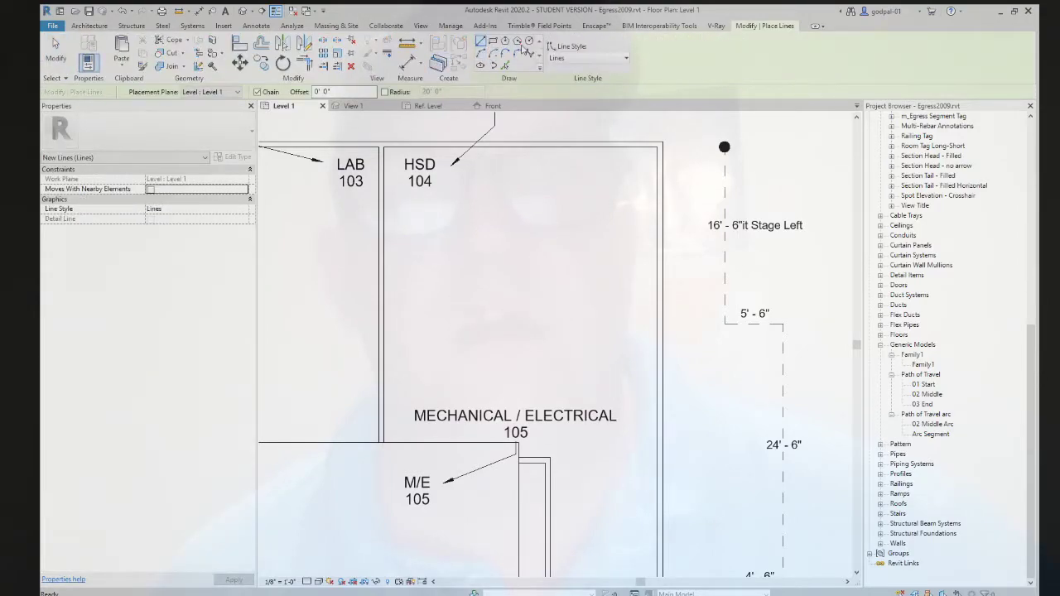
pyautogui.click(529, 41)
pyautogui.click(724, 179)
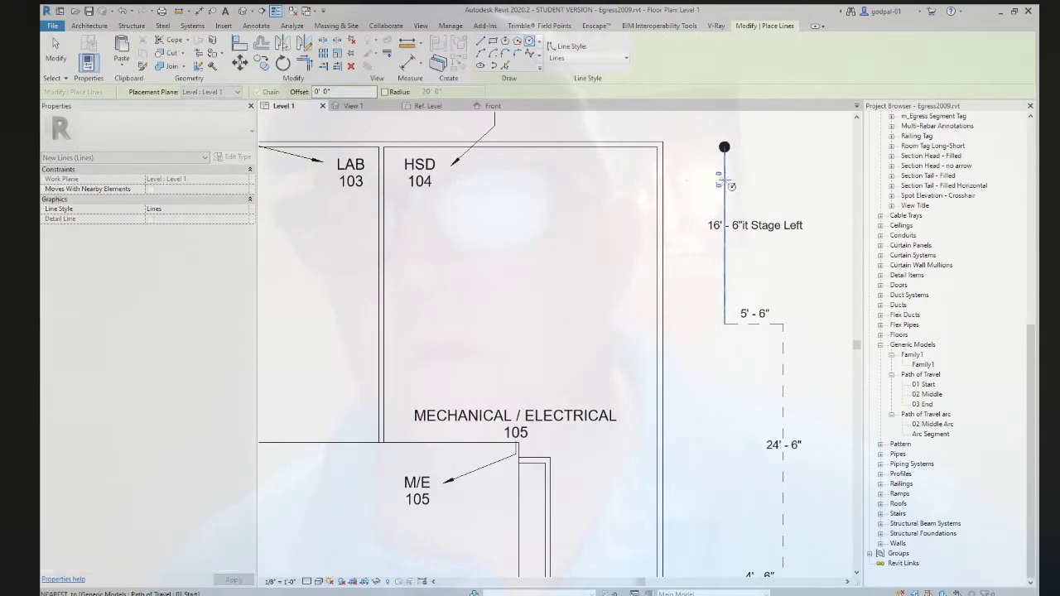
pyautogui.click(737, 178)
pyautogui.press('Escape')
pyautogui.press('Escape')
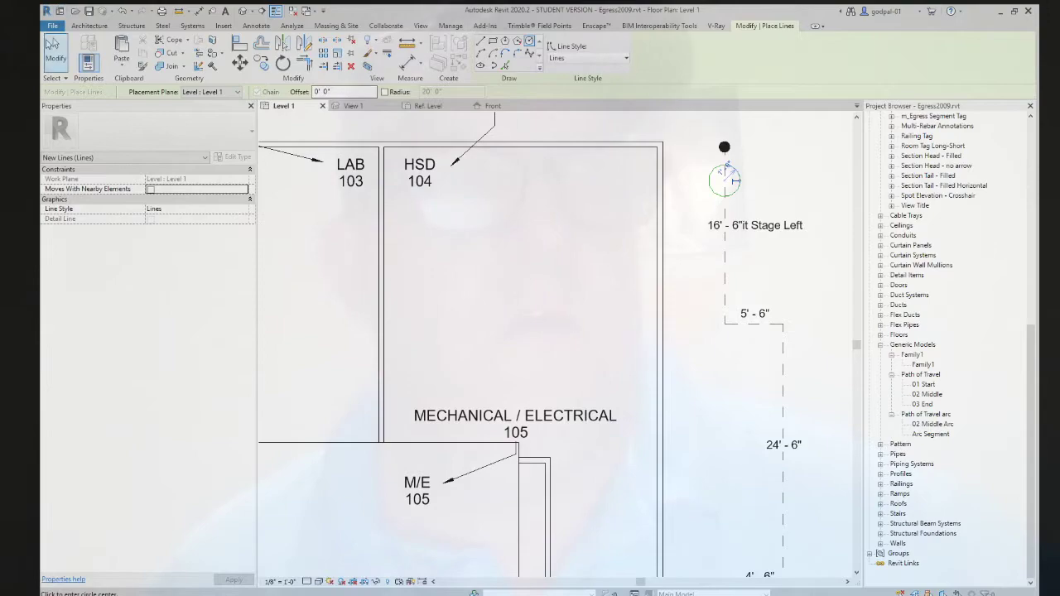
pyautogui.click(739, 181)
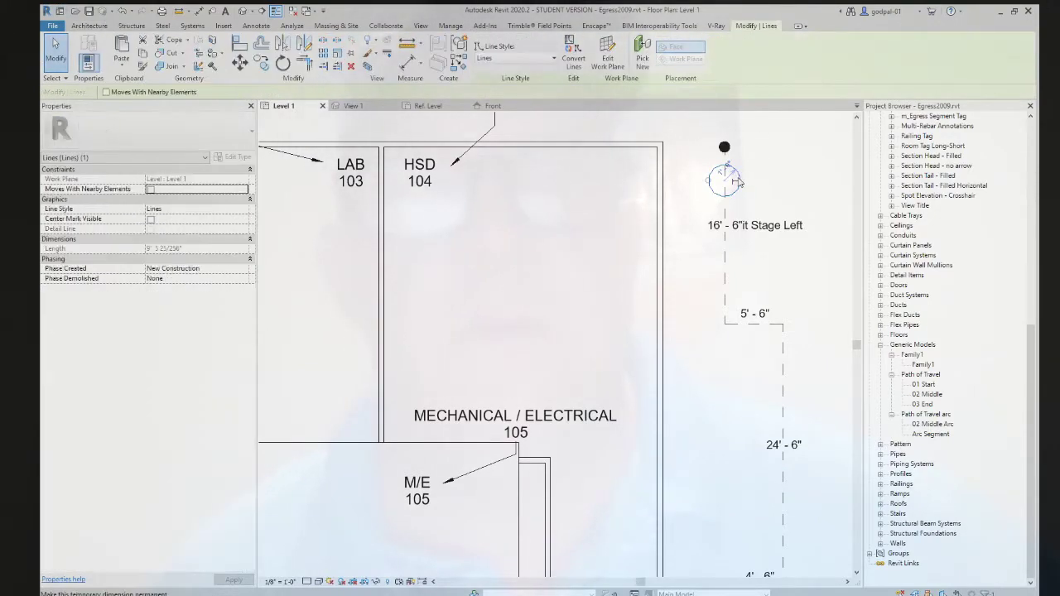
# Step: Array the circle down the path into 25 orthogonally constrained copies, then deselect
pyautogui.click(324, 52)
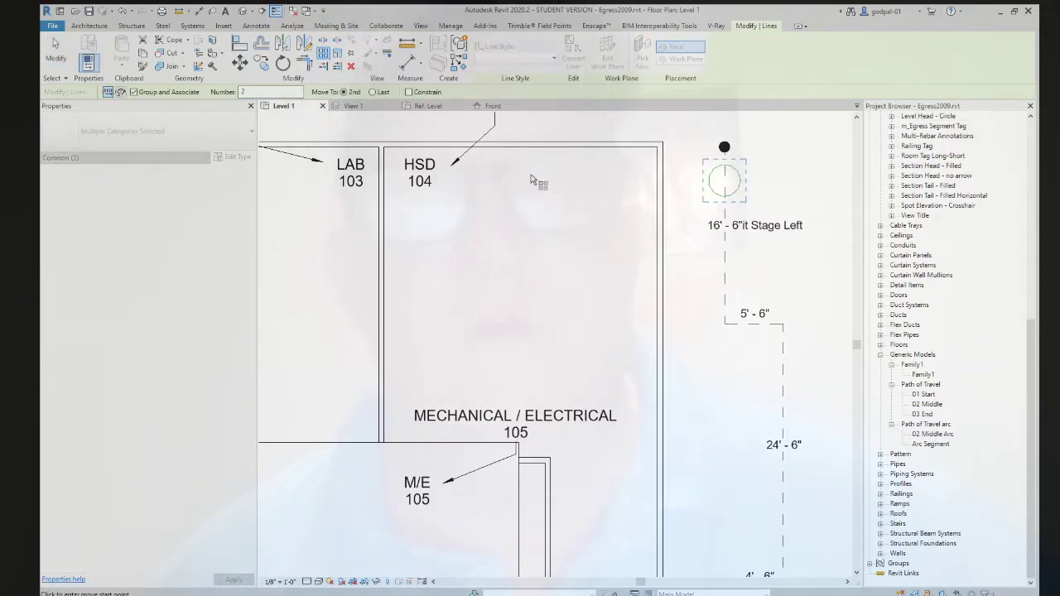
pyautogui.click(262, 91)
pyautogui.write('5')
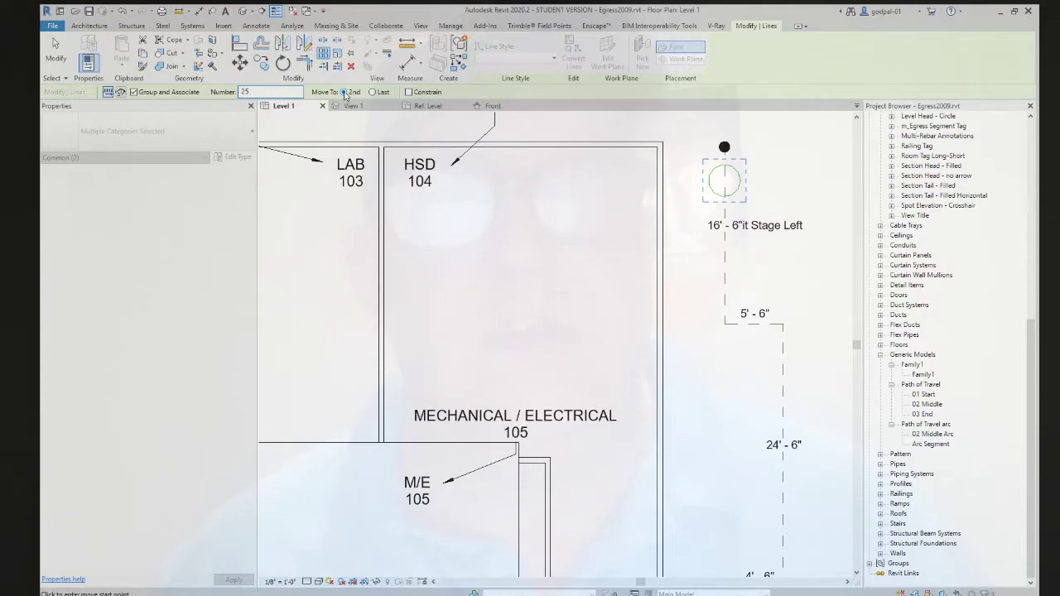
pyautogui.click(408, 92)
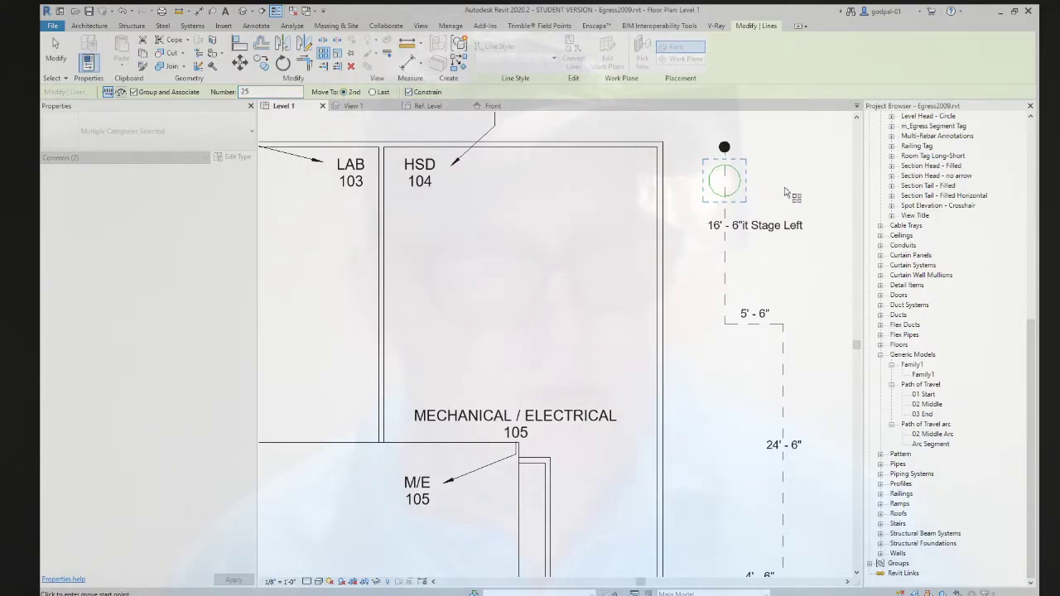
pyautogui.click(725, 181)
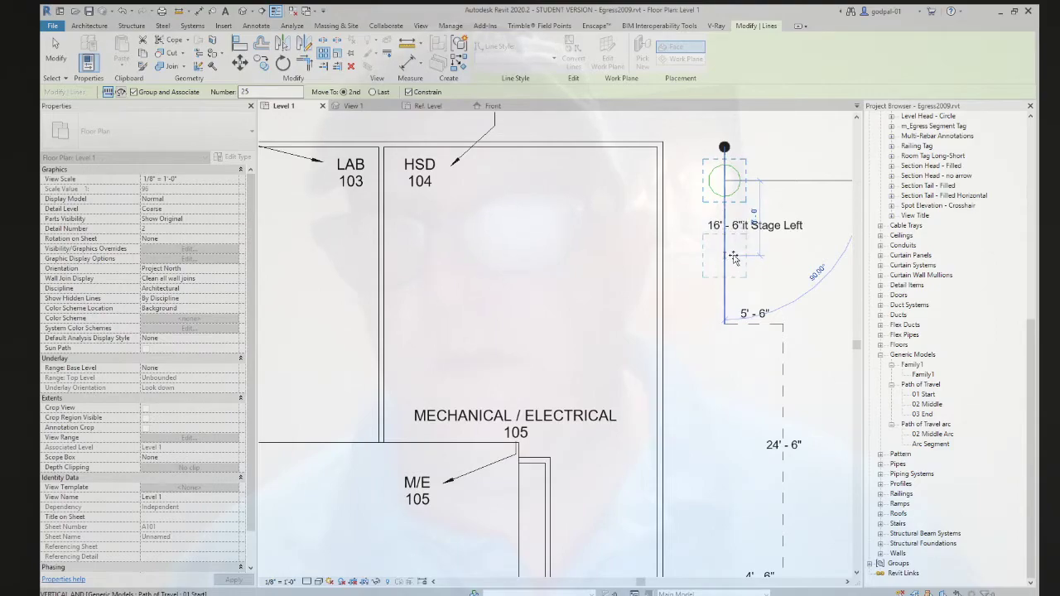
pyautogui.click(731, 248)
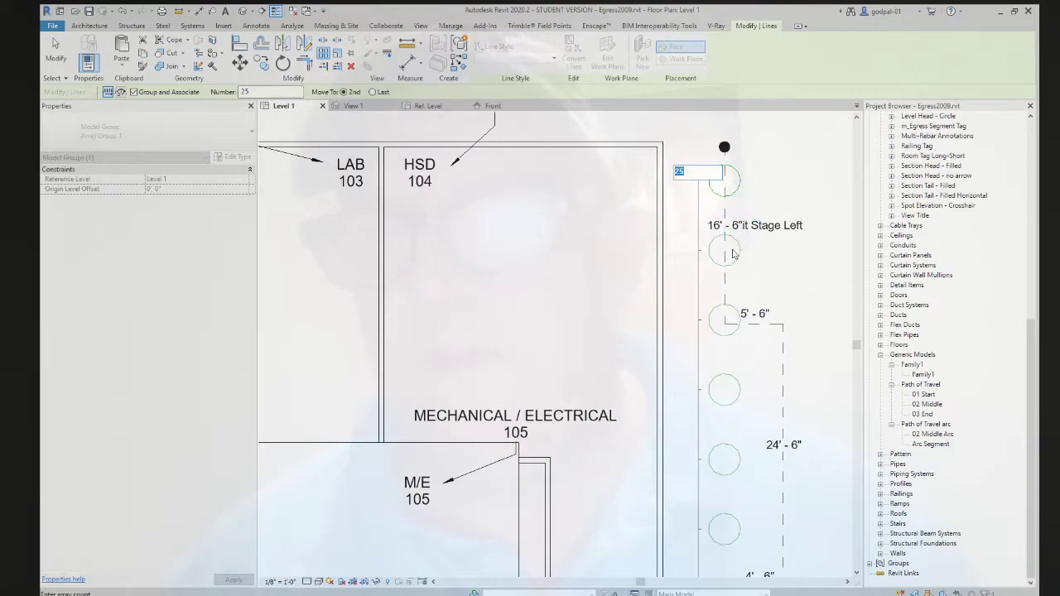
pyautogui.scroll(-5, 733, 255)
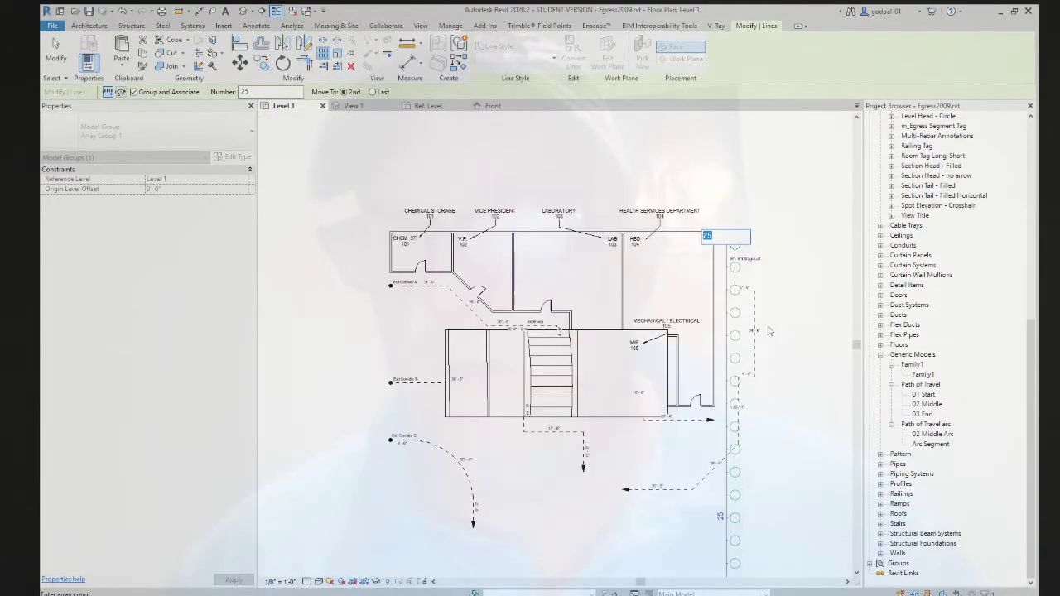
pyautogui.moveTo(782, 429); pyautogui.dragTo(752, 340, button='middle')
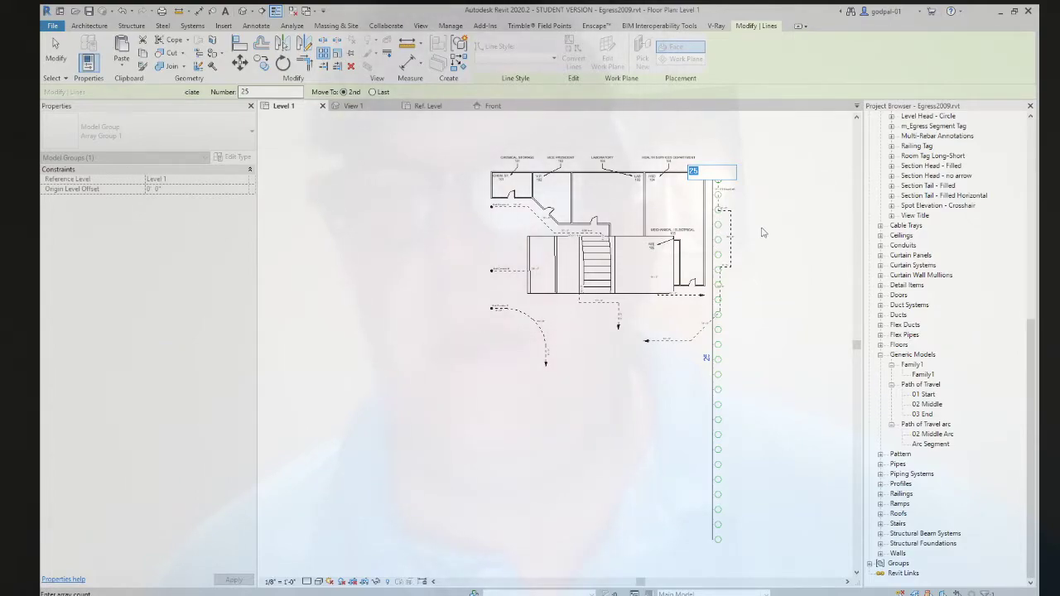
pyautogui.press('Return')
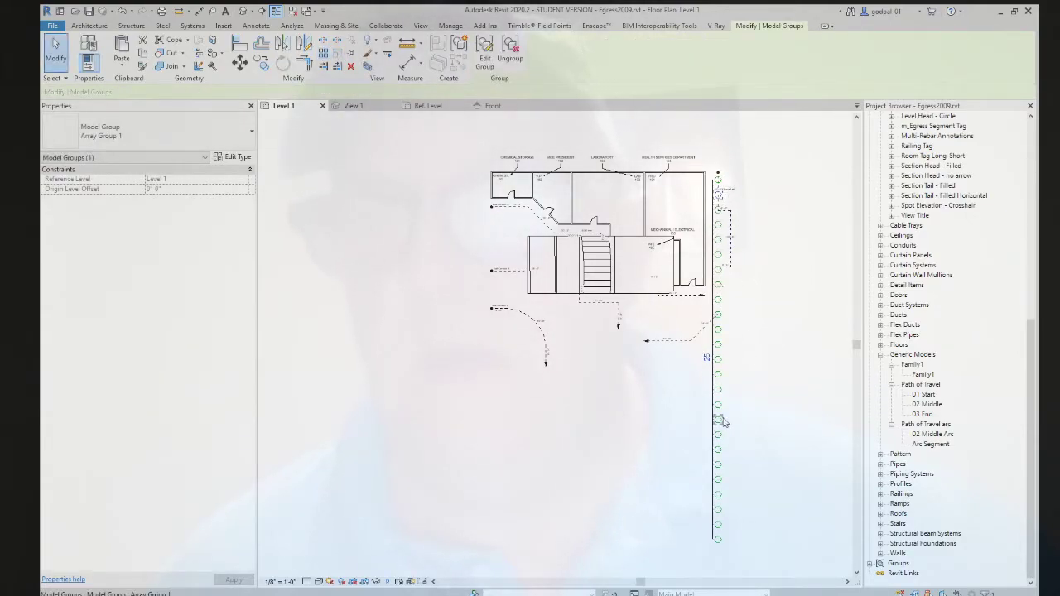
pyautogui.press('Escape')
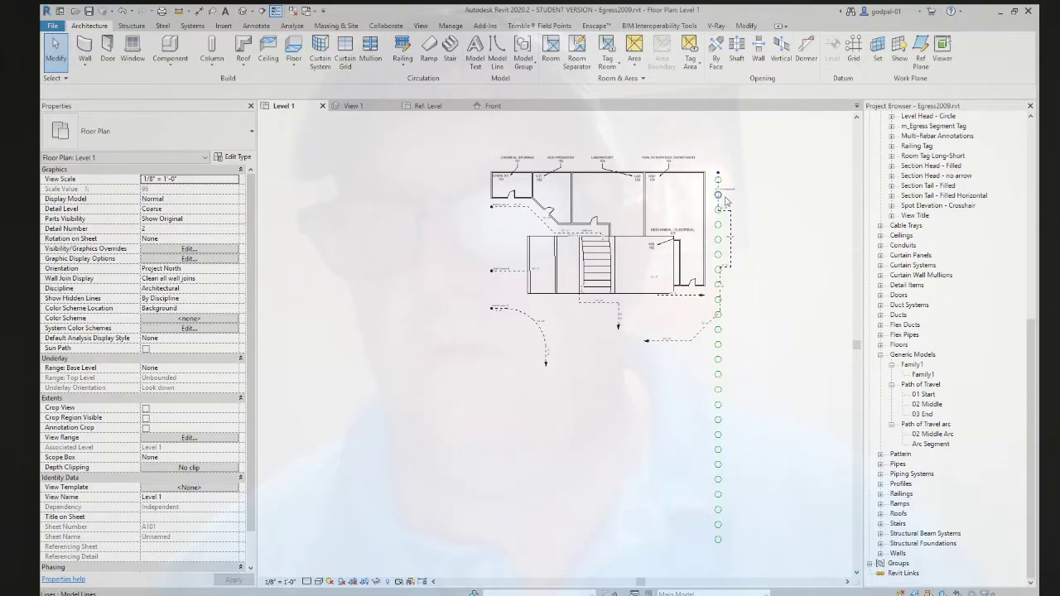
# Step: Undo the long array and restart Array (AR) on the single circle
pyautogui.click(122, 12)
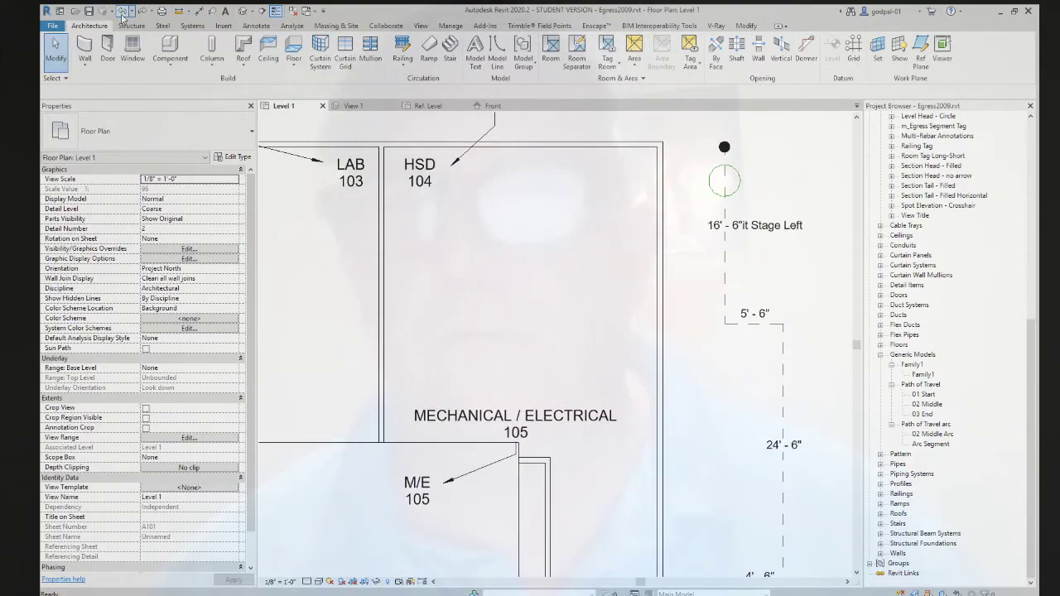
pyautogui.click(724, 166)
pyautogui.press('a')
pyautogui.press('r')
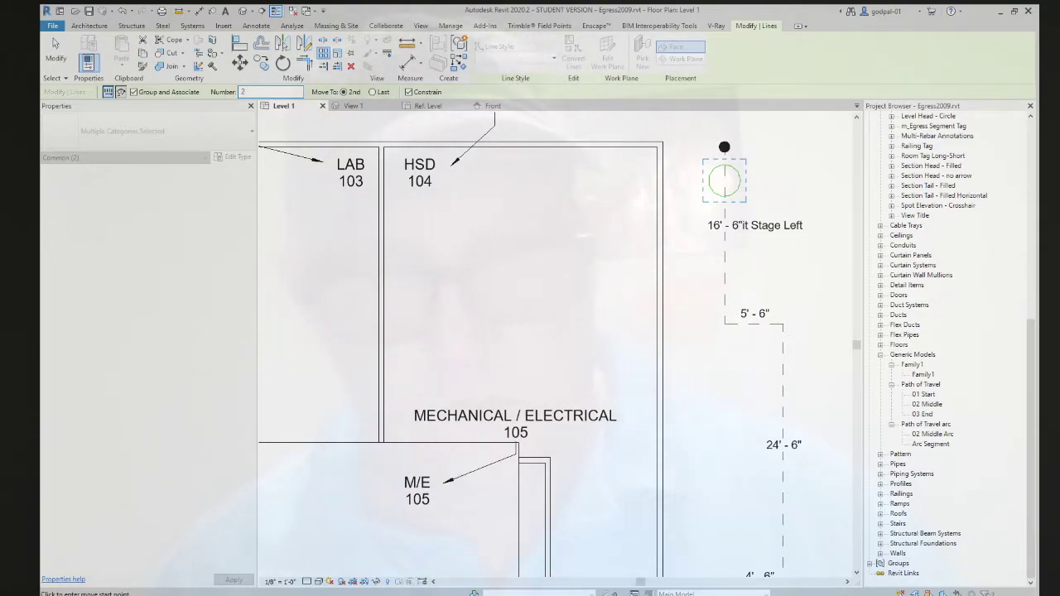
# Step: Array 25 circles packed tightly, picking an end point just below the start
pyautogui.write('5')
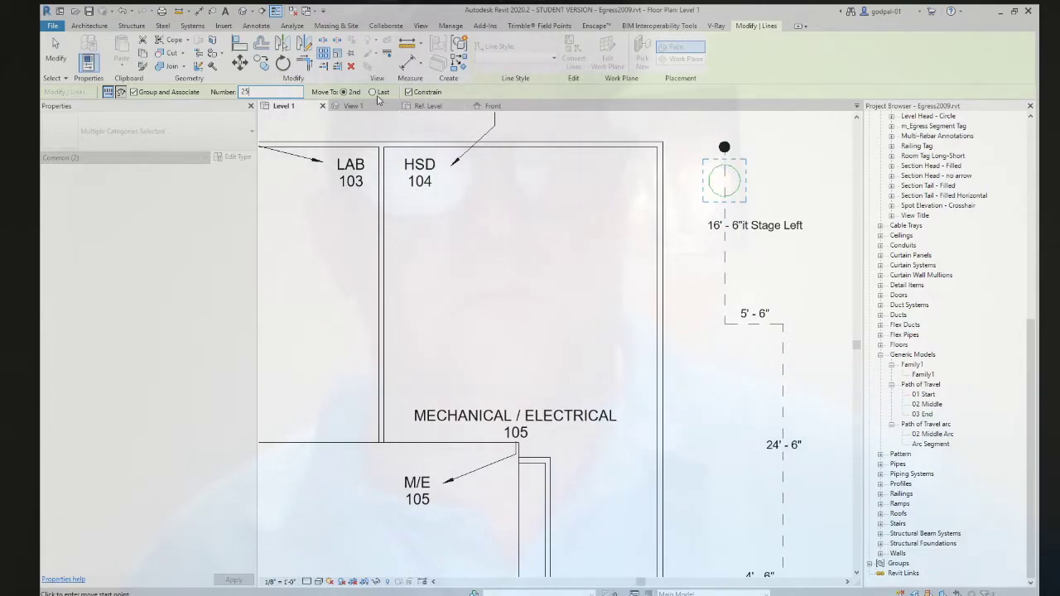
pyautogui.scroll(-2, 749, 249)
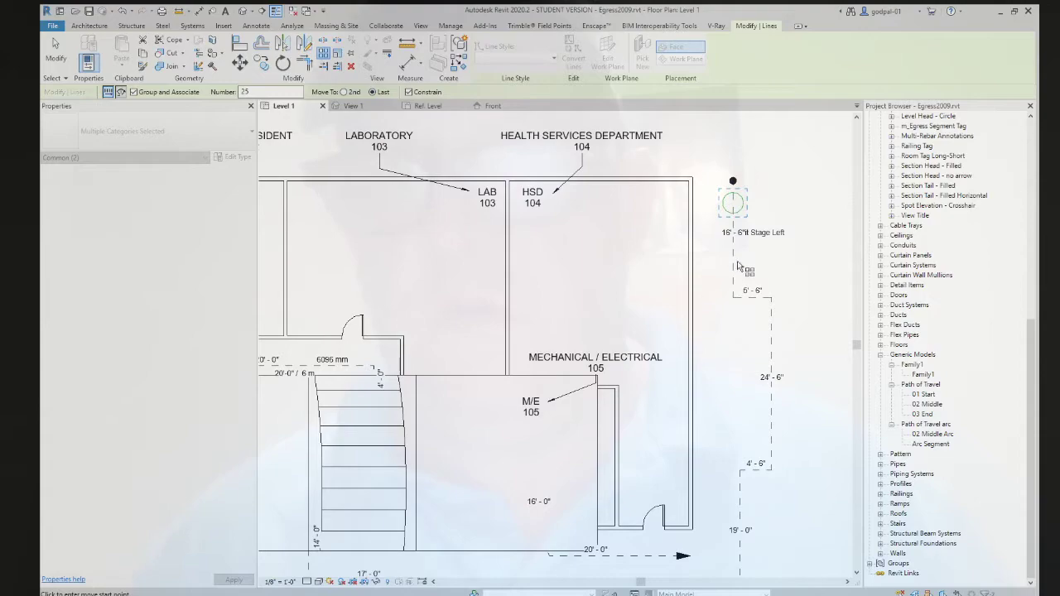
pyautogui.click(734, 263)
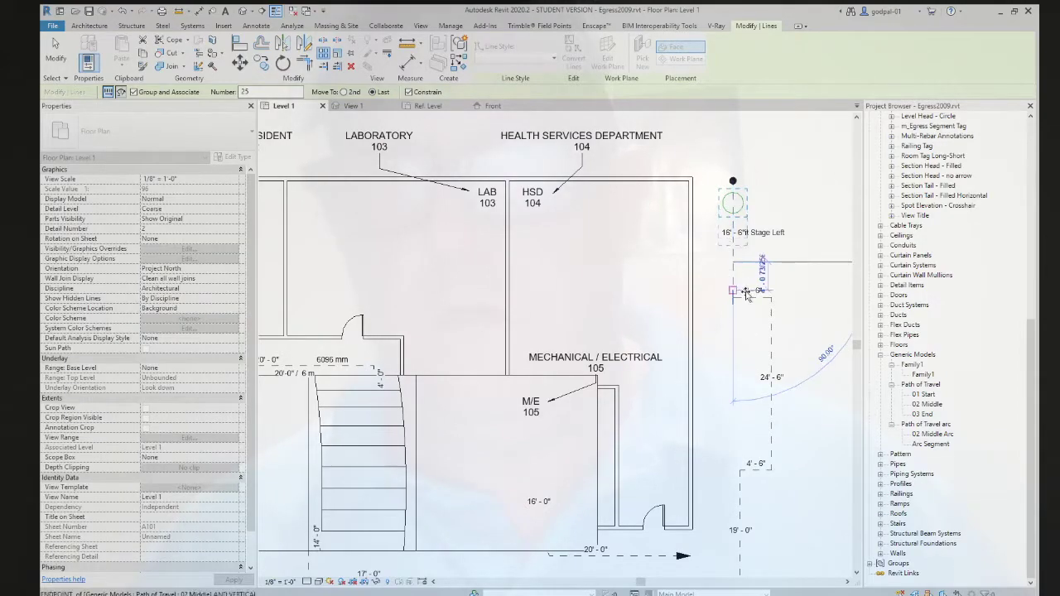
pyautogui.click(746, 336)
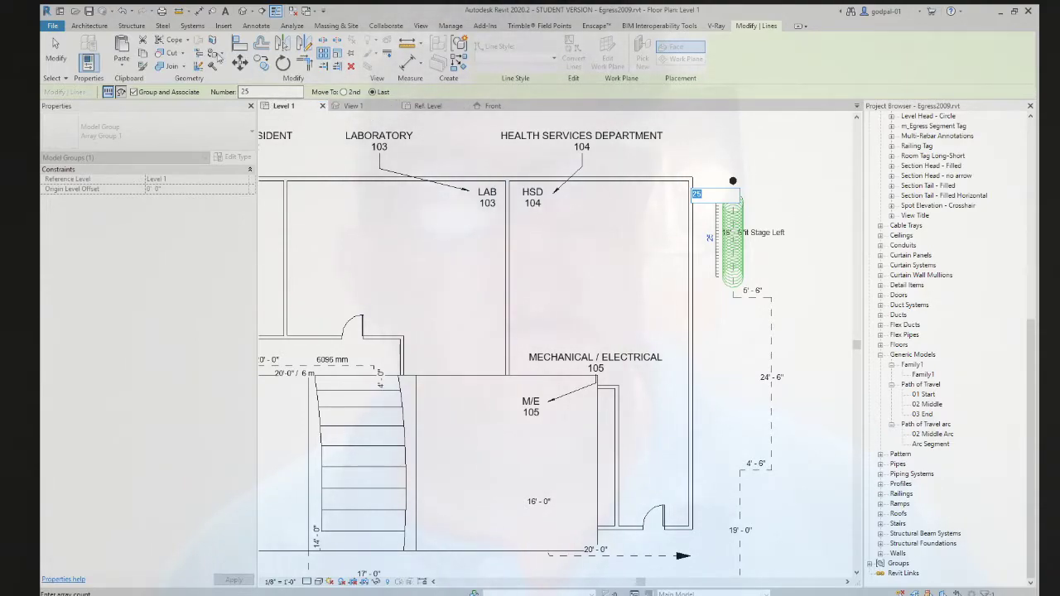
pyautogui.click(121, 11)
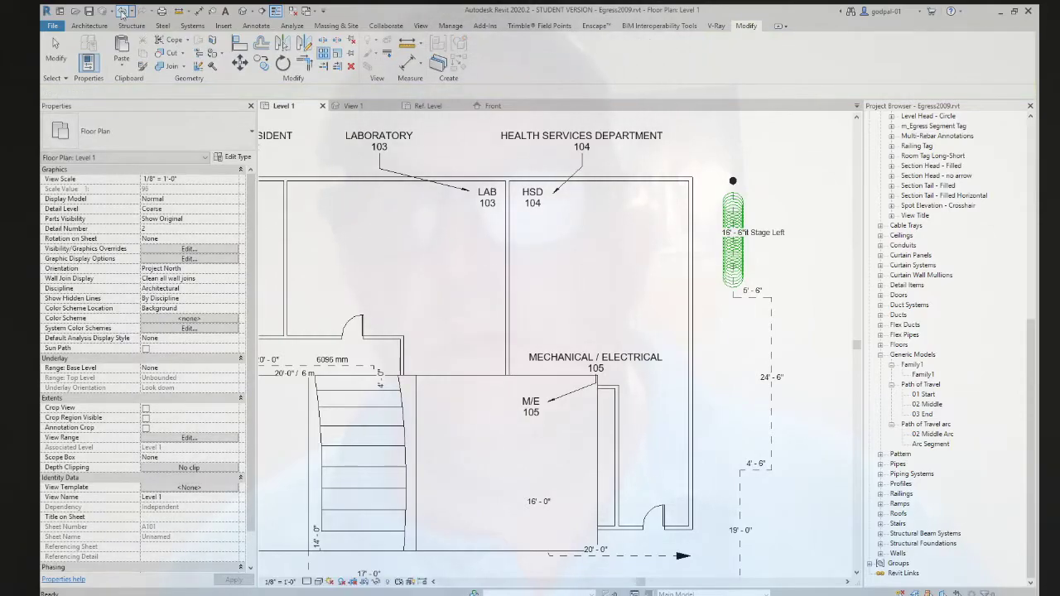
pyautogui.scroll(-6, 779, 312)
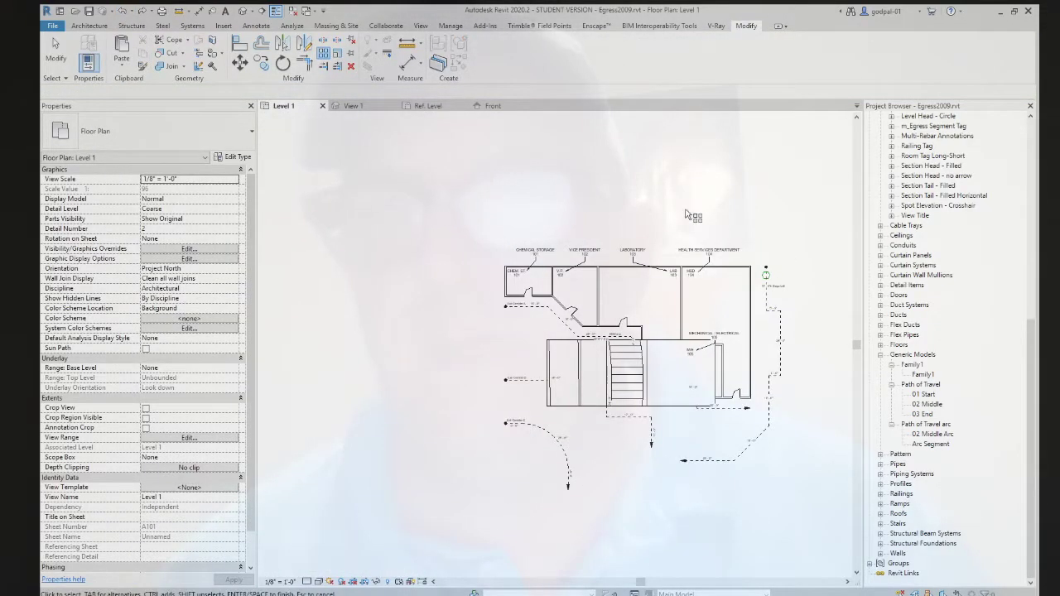
pyautogui.moveTo(1031, 335); pyautogui.dragTo(1013, 138)
# Step: Open the default {3D} view and zoom to inspect the curved railing
pyautogui.doubleClick(906, 175)
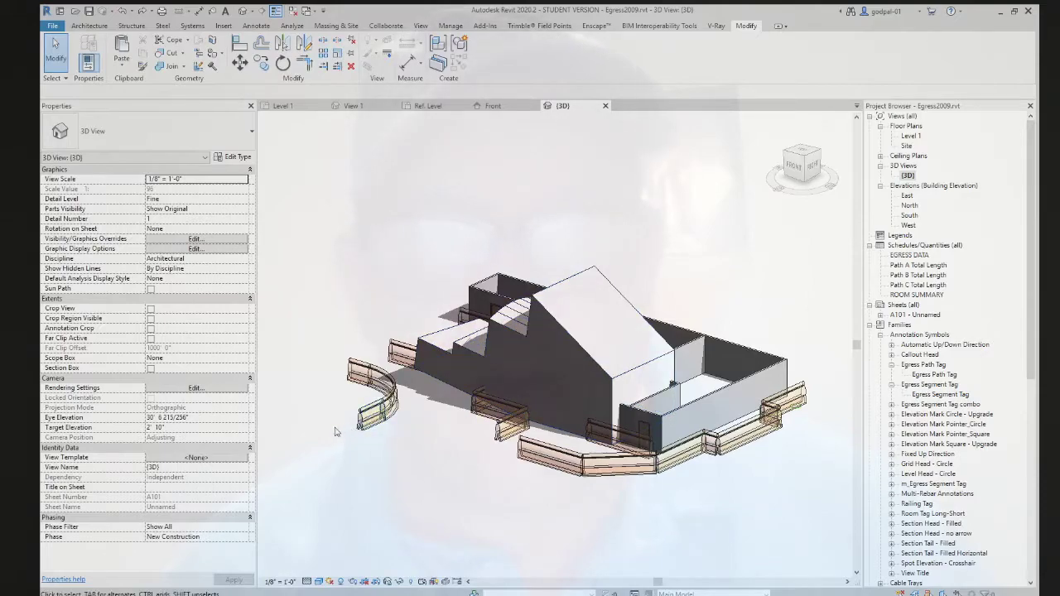
pyautogui.scroll(5, 333, 433)
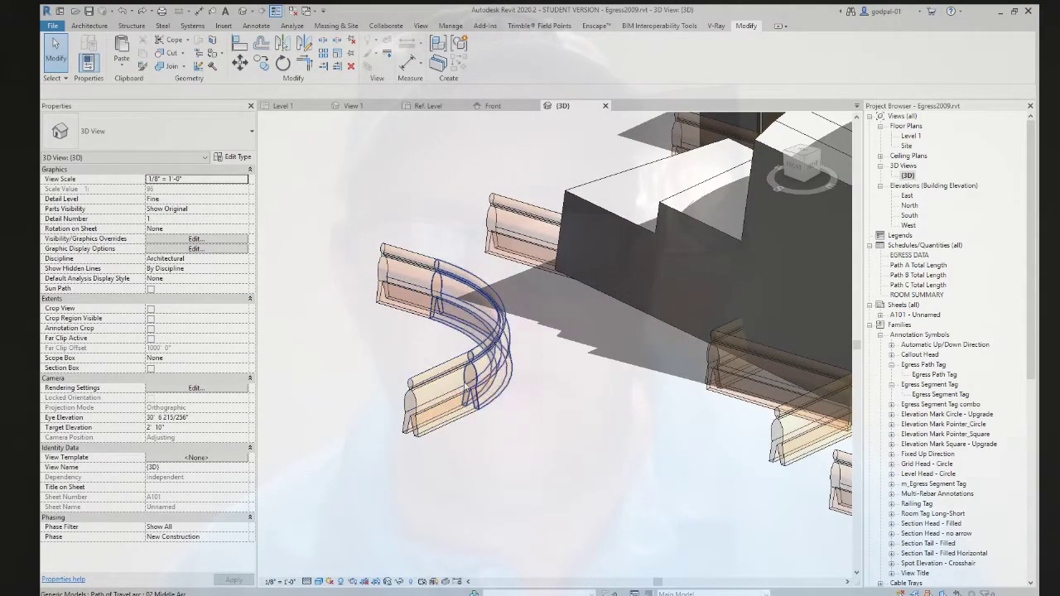
pyautogui.scroll(3, 418, 414)
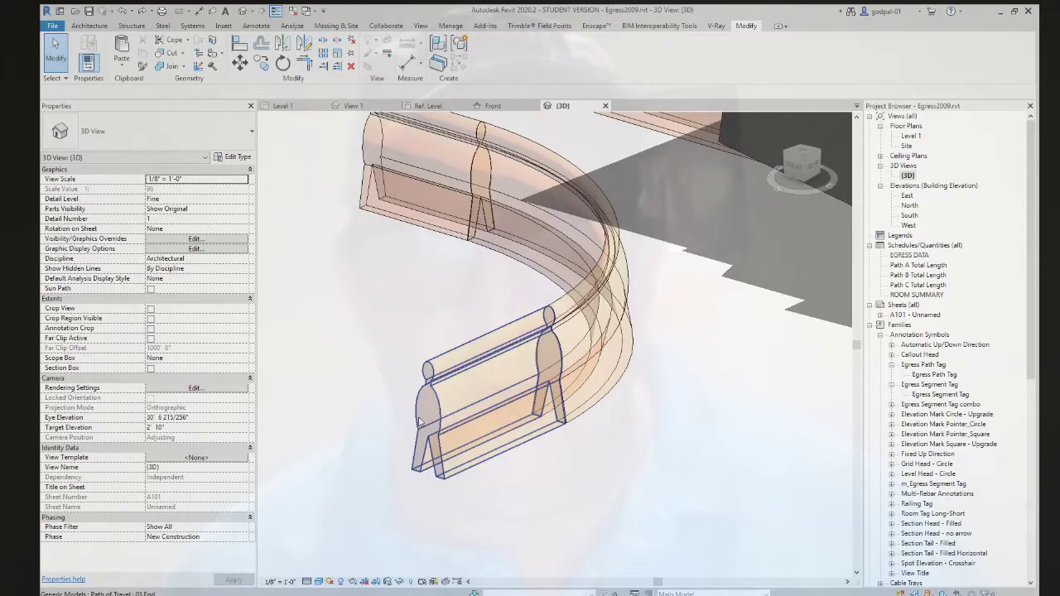
pyautogui.scroll(-6, 418, 422)
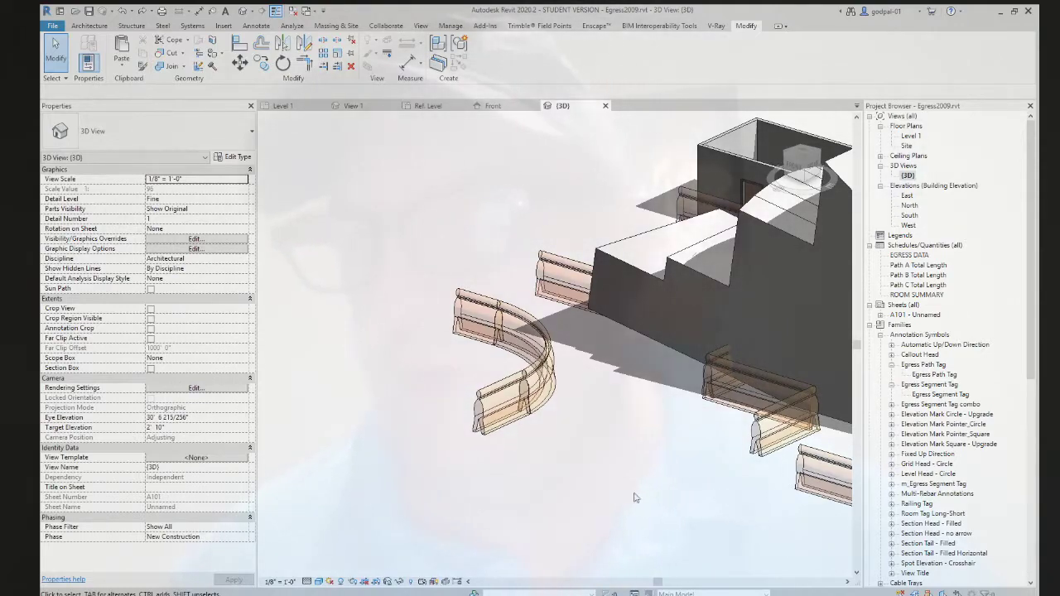
# Step: Collapse Schedules and Families in the Project Browser and start a new Drafting View
pyautogui.click(869, 246)
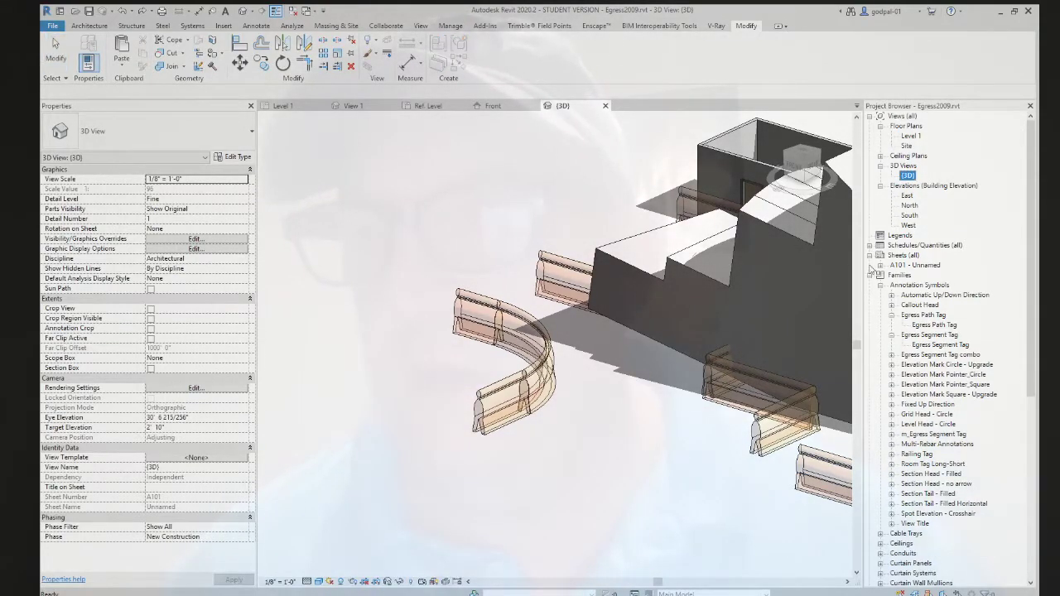
pyautogui.click(870, 275)
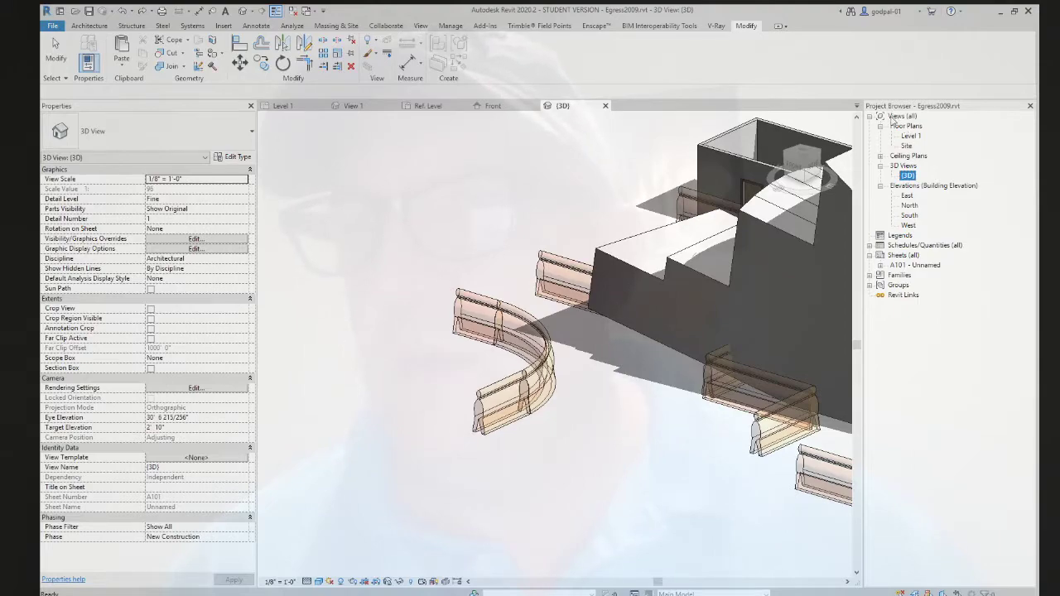
pyautogui.click(879, 157)
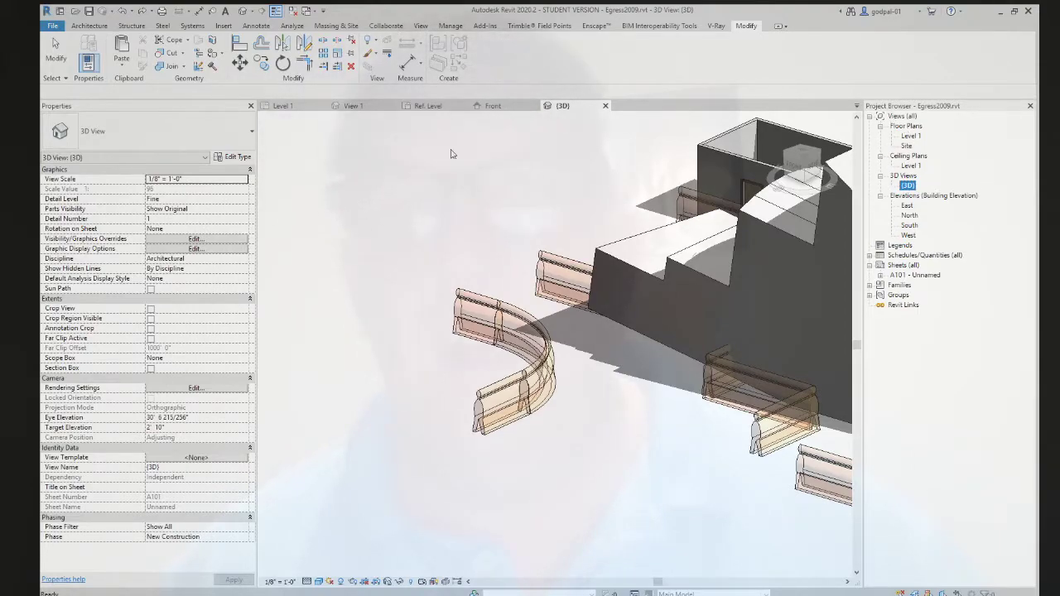
pyautogui.click(420, 26)
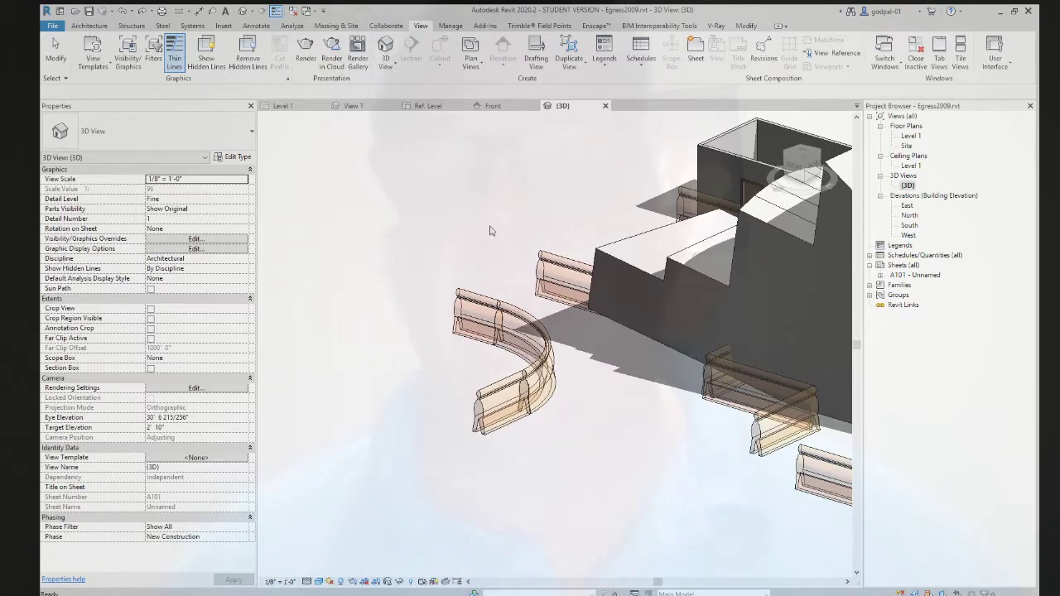
pyautogui.click(536, 56)
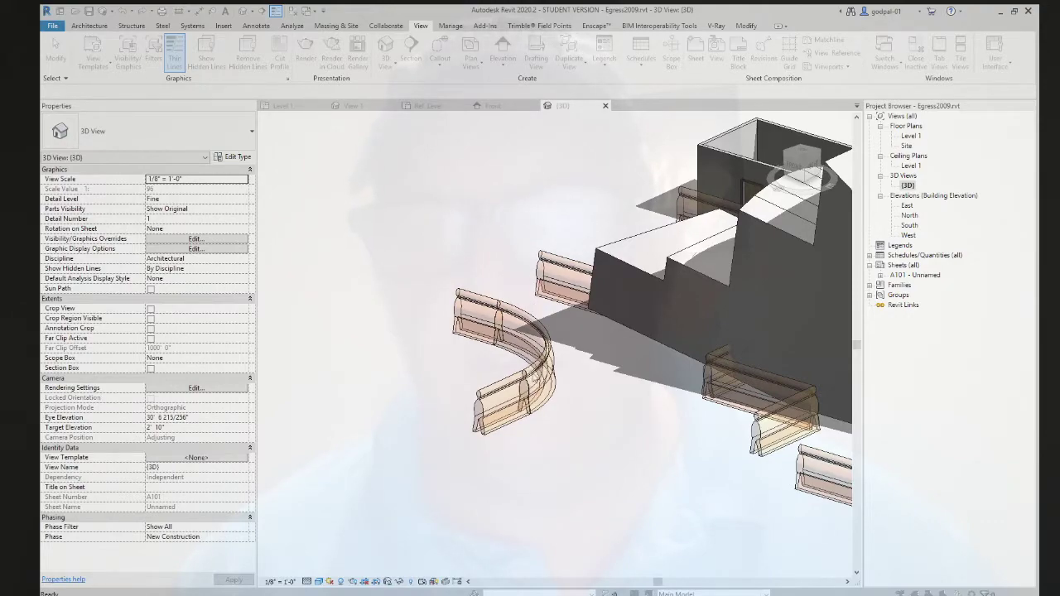
# Step: Accept the new Drafting 1 view, make it active, and tile all six open views with WT
pyautogui.press('Return')
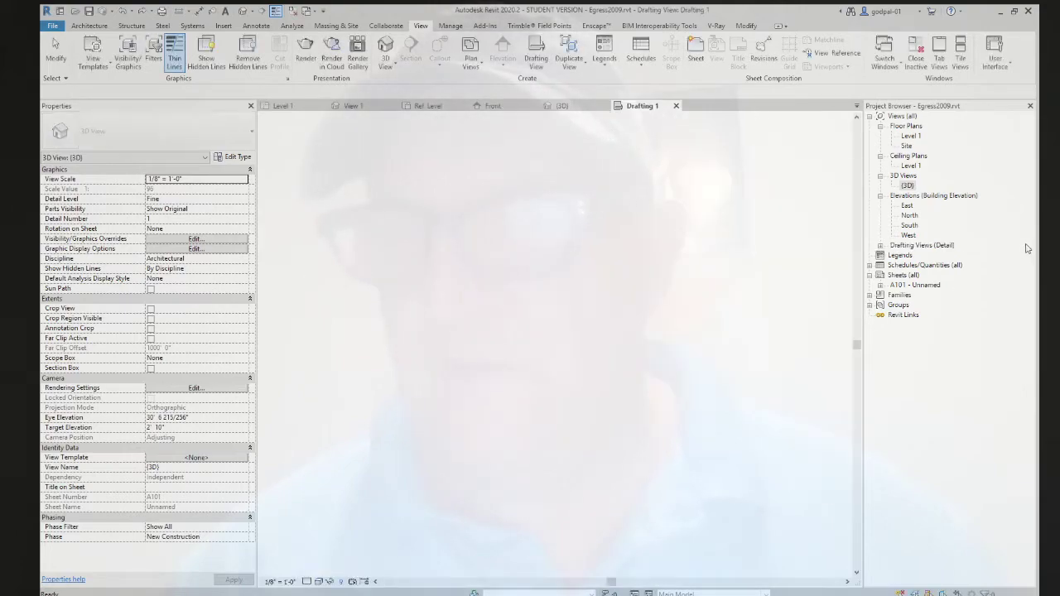
pyautogui.click(880, 246)
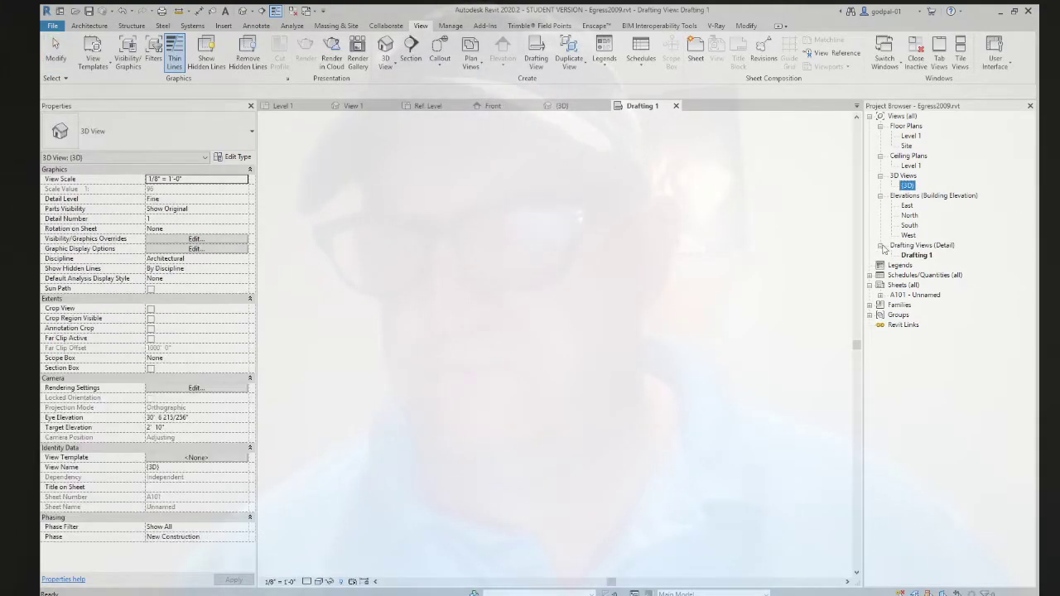
pyautogui.click(916, 255)
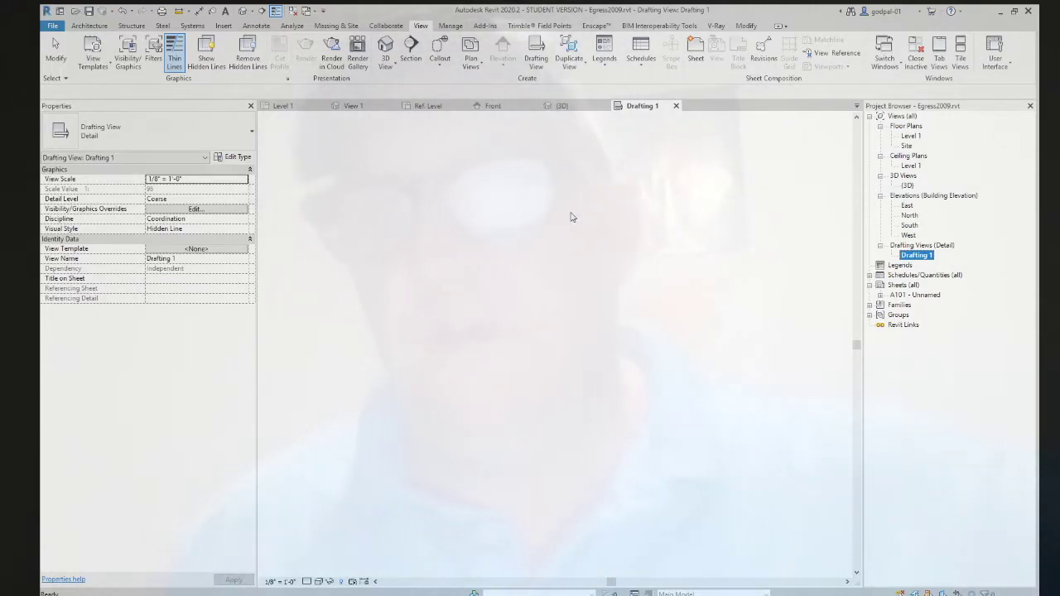
pyautogui.press('Up')
pyautogui.press('Up')
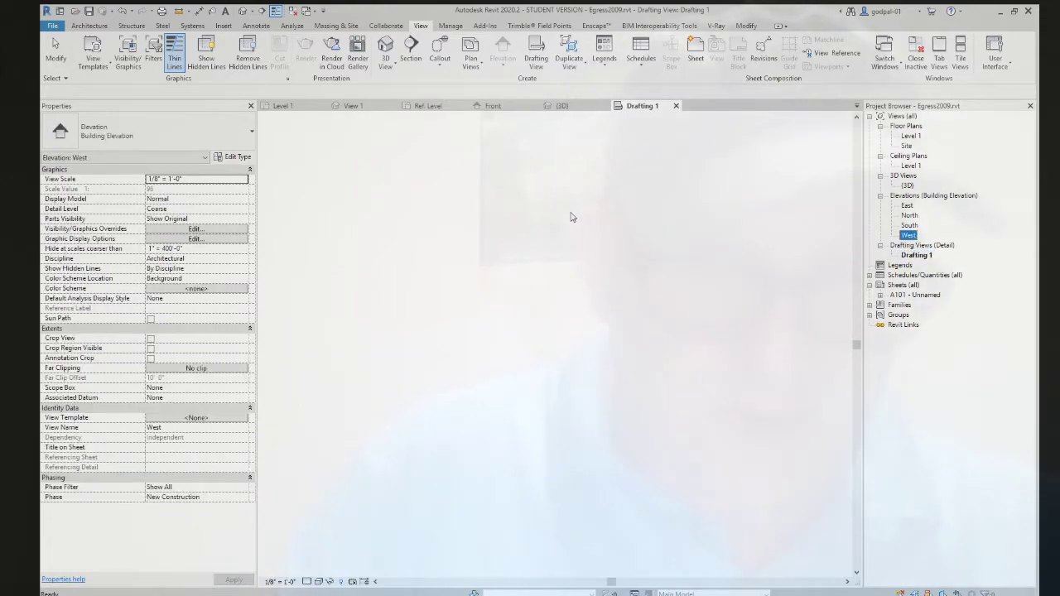
pyautogui.click(537, 161)
pyautogui.press('w')
pyautogui.press('t')
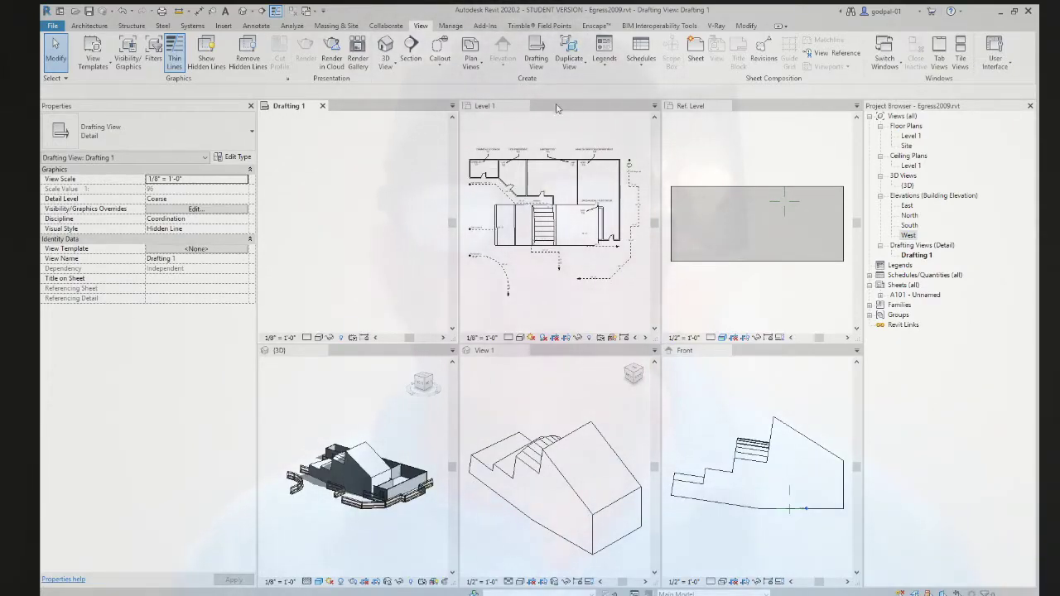
# Step: Close the Level 1 and {3D} project views
pyautogui.click(524, 106)
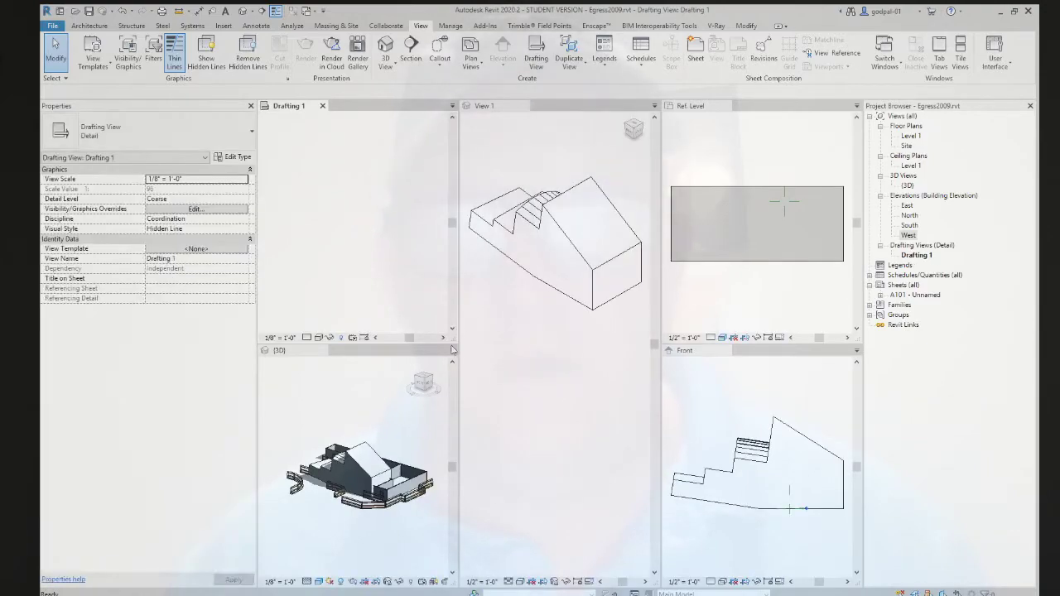
pyautogui.click(327, 352)
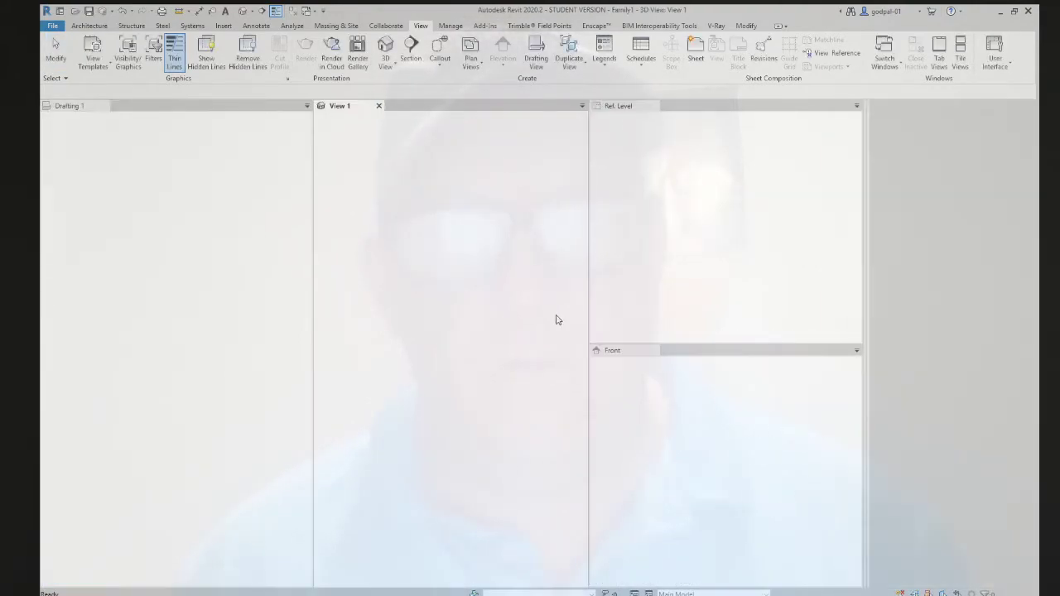
# Step: Re-tile the remaining views with WT, zoom all to fit with ZA, and activate the Front elevation
pyautogui.press('w')
pyautogui.press('t')
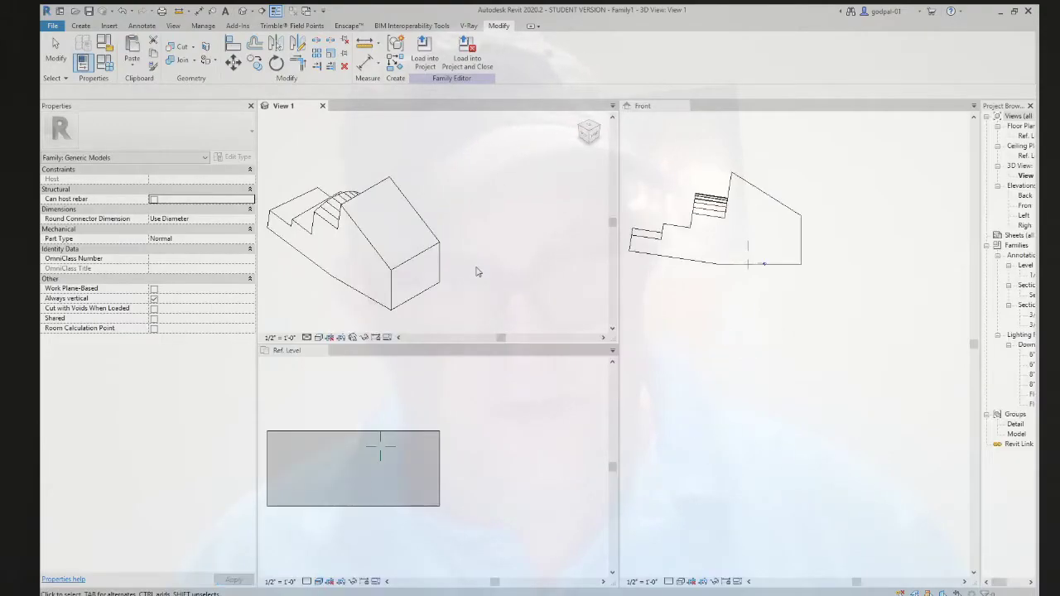
pyautogui.press('z')
pyautogui.press('a')
pyautogui.click(681, 471)
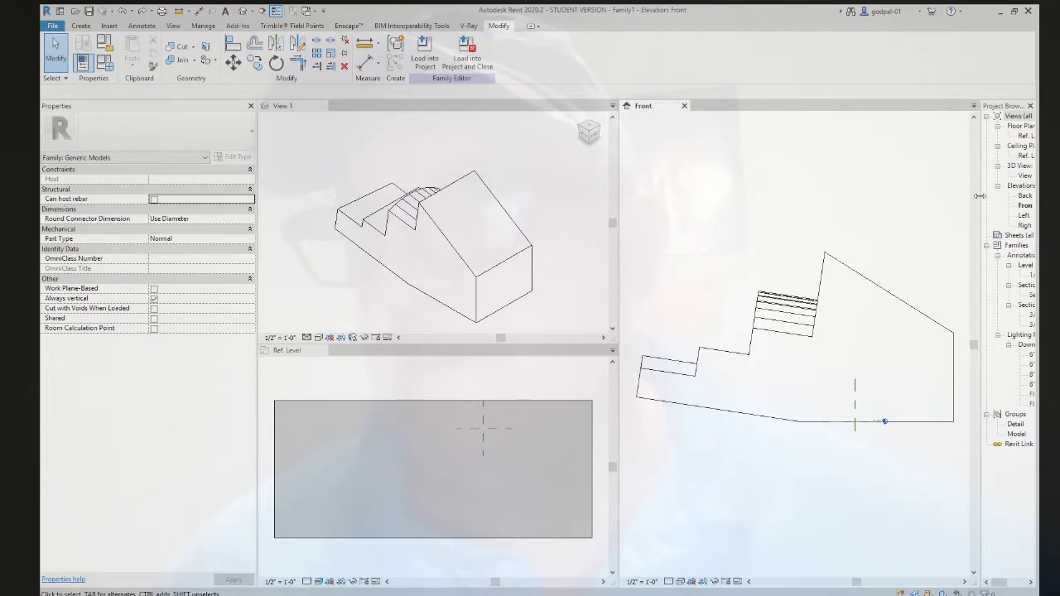
# Step: Widen the Project Browser, activate 3D View 1, and clear the selection with Modify
pyautogui.moveTo(957, 197); pyautogui.dragTo(804, 216)
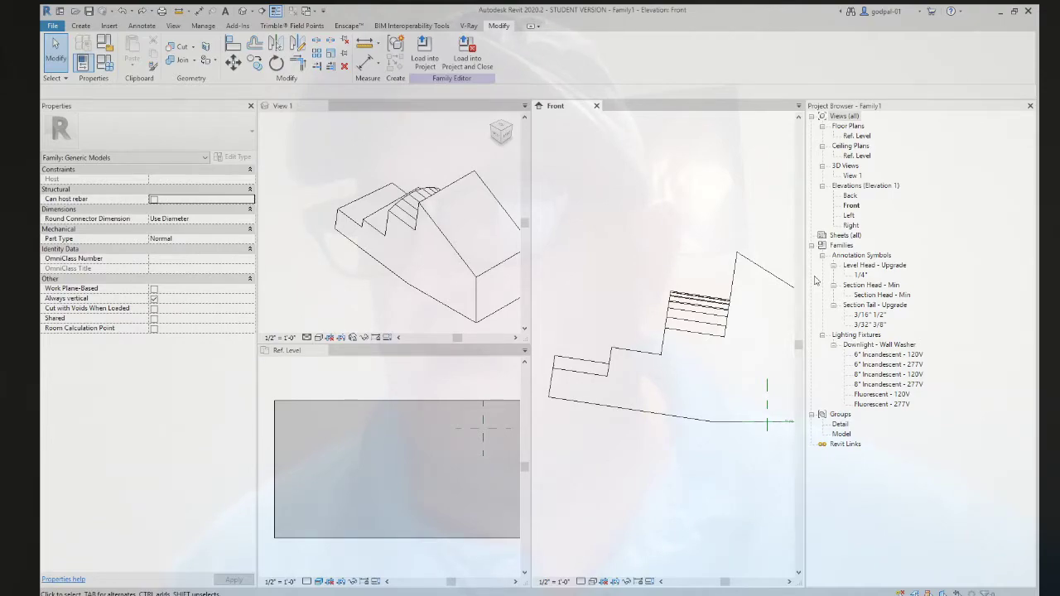
pyautogui.hotkey('ctrl', 'Tab')
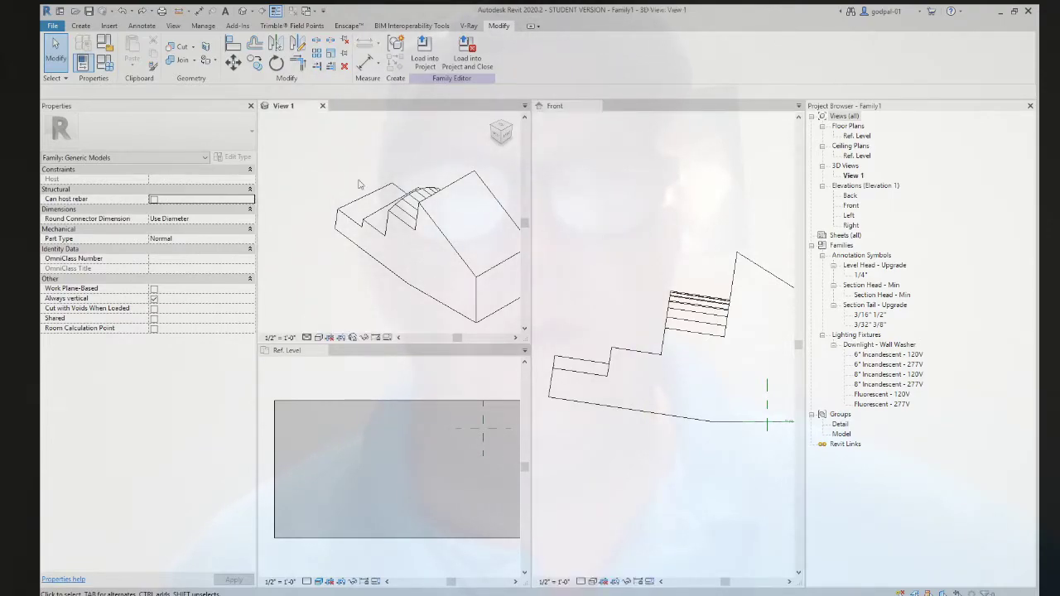
pyautogui.click(75, 12)
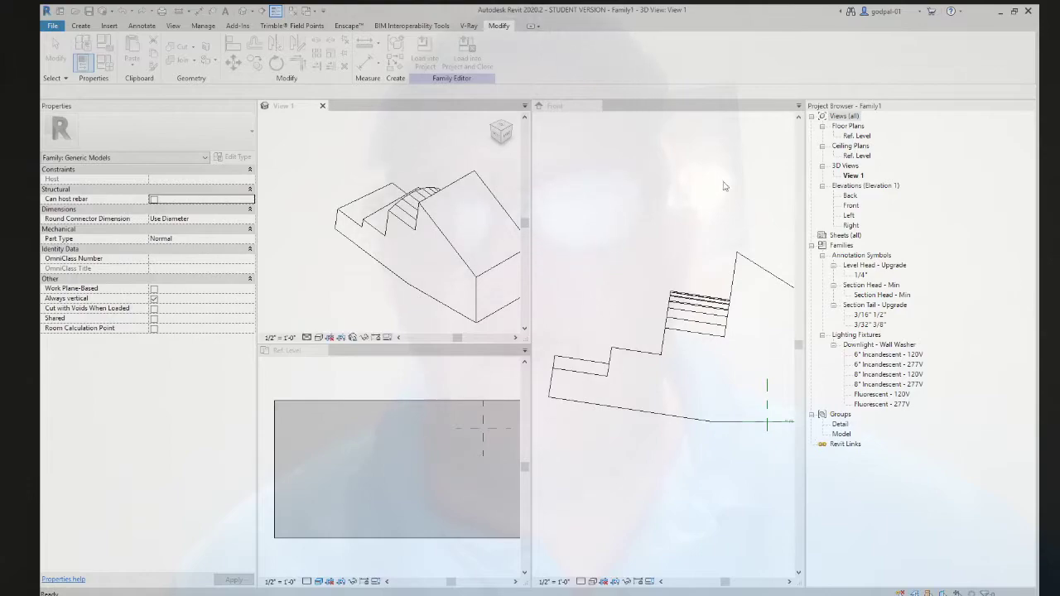
pyautogui.click(55, 50)
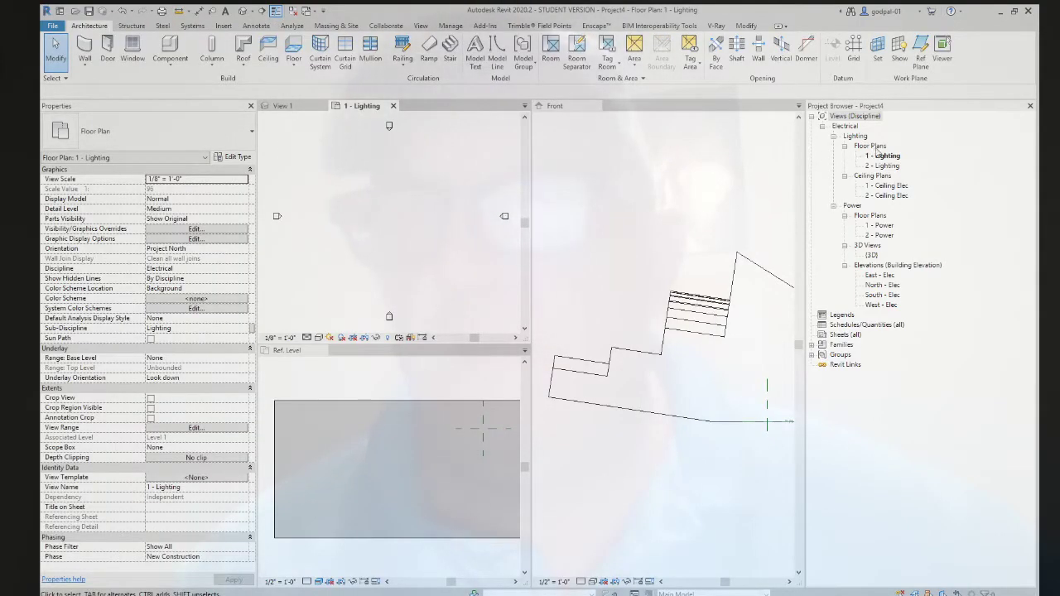
# Step: Open Project4's 1 - Power floor plan from the Project Browser
pyautogui.doubleClick(876, 225)
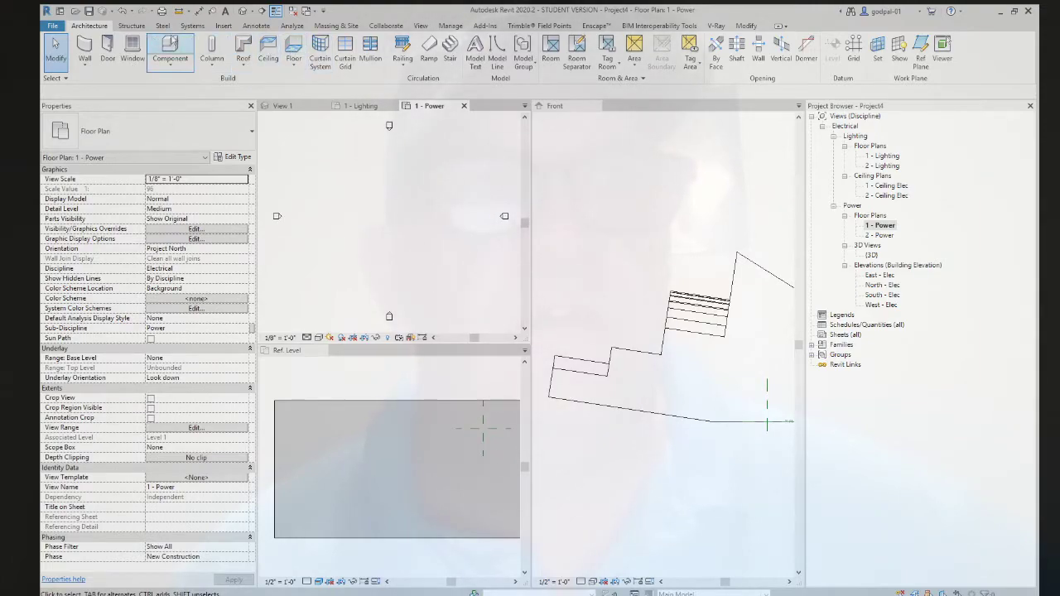
pyautogui.click(192, 26)
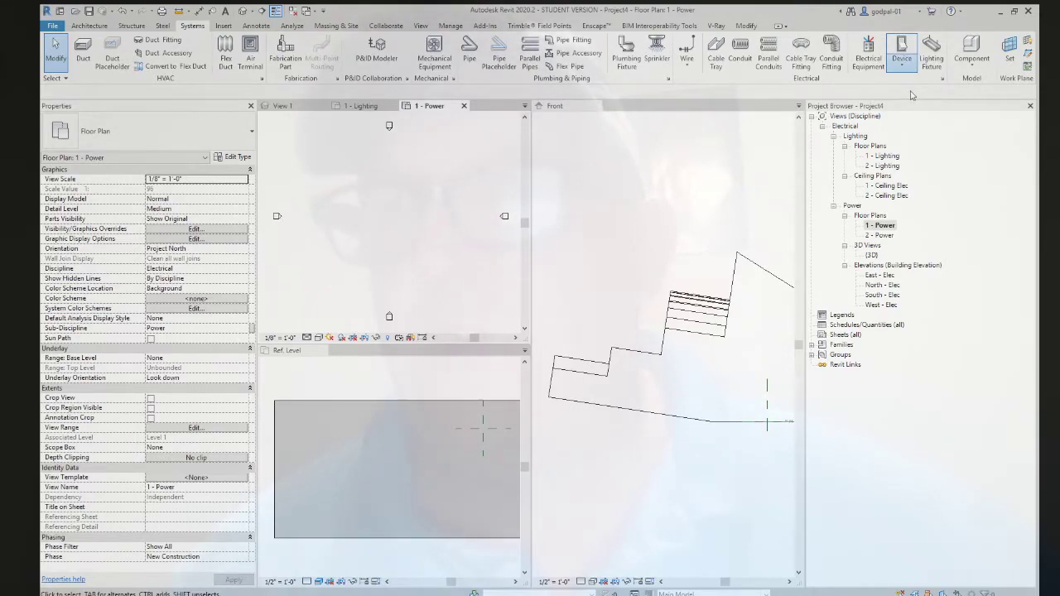
# Step: Draw a Generic - 8" wall across the 1 - Power plan
pyautogui.click(902, 50)
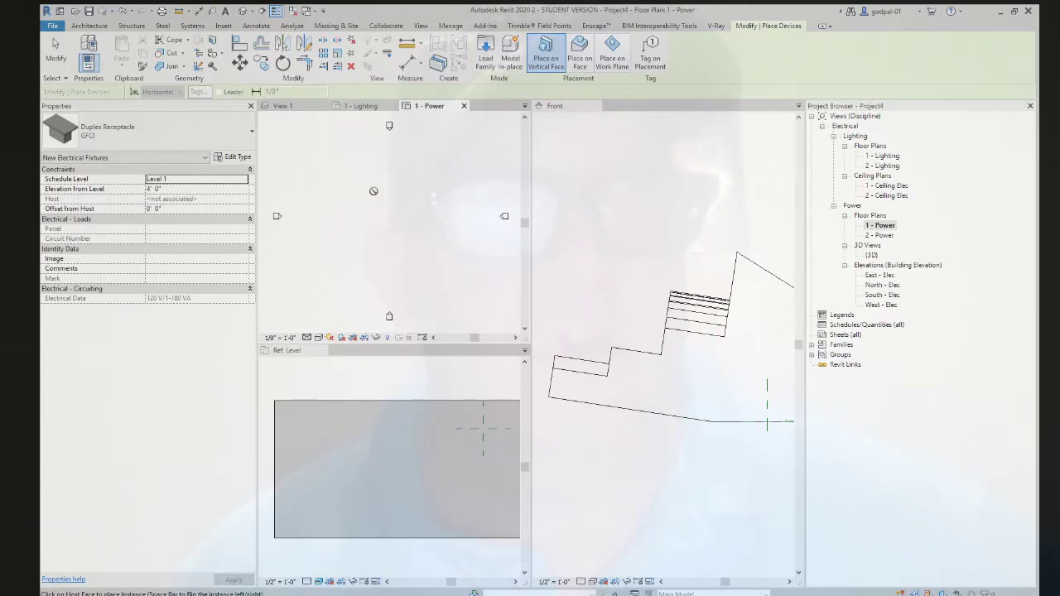
pyautogui.click(87, 27)
pyautogui.click(85, 48)
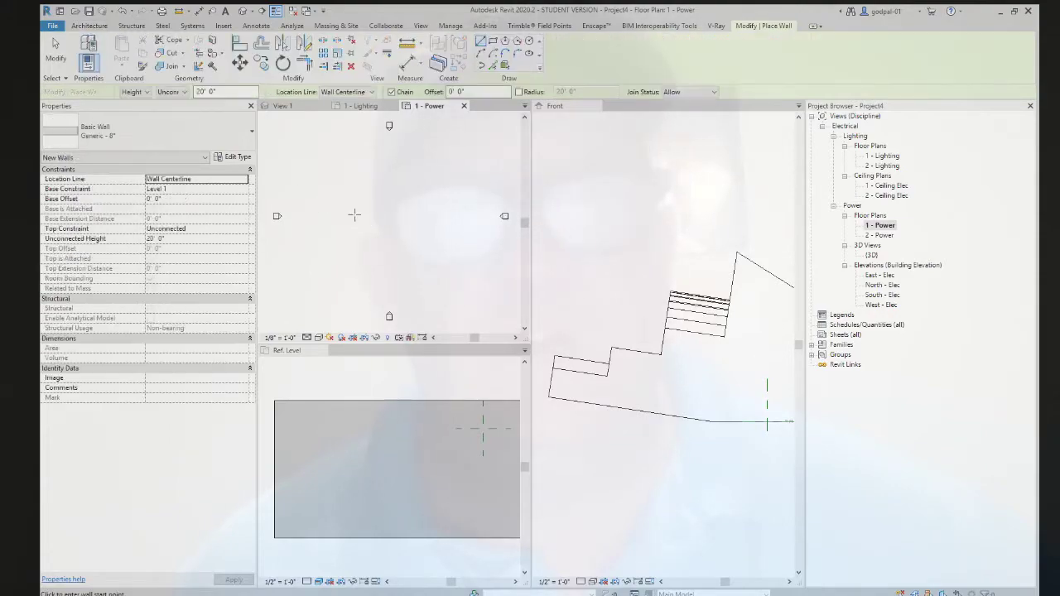
pyautogui.click(418, 210)
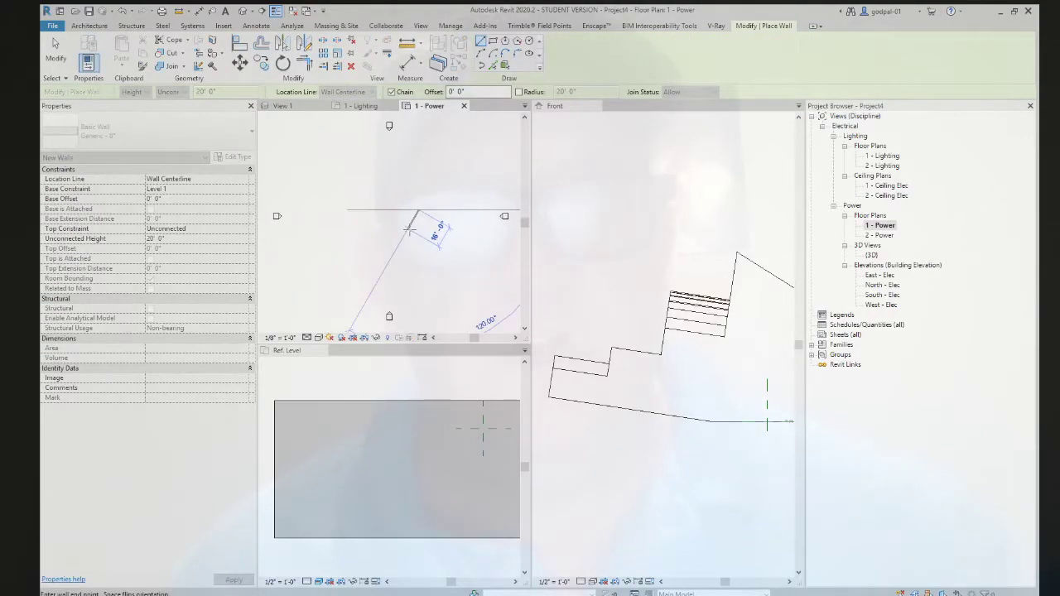
pyautogui.press('Escape')
pyautogui.scroll(3, 367, 217)
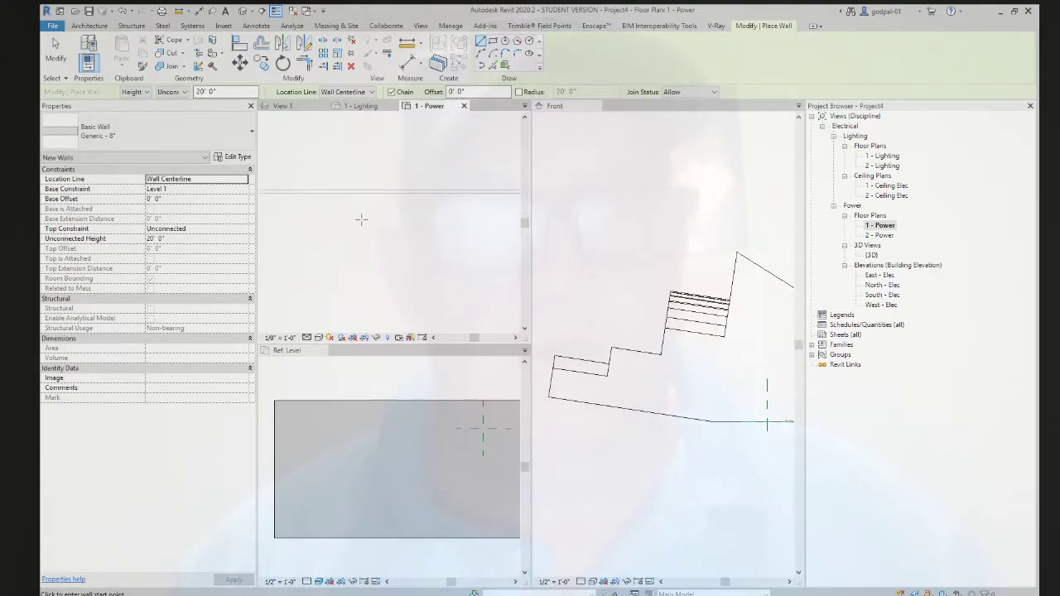
# Step: Place a Duplex Receptacle GFCI device on the new wall
pyautogui.click(192, 26)
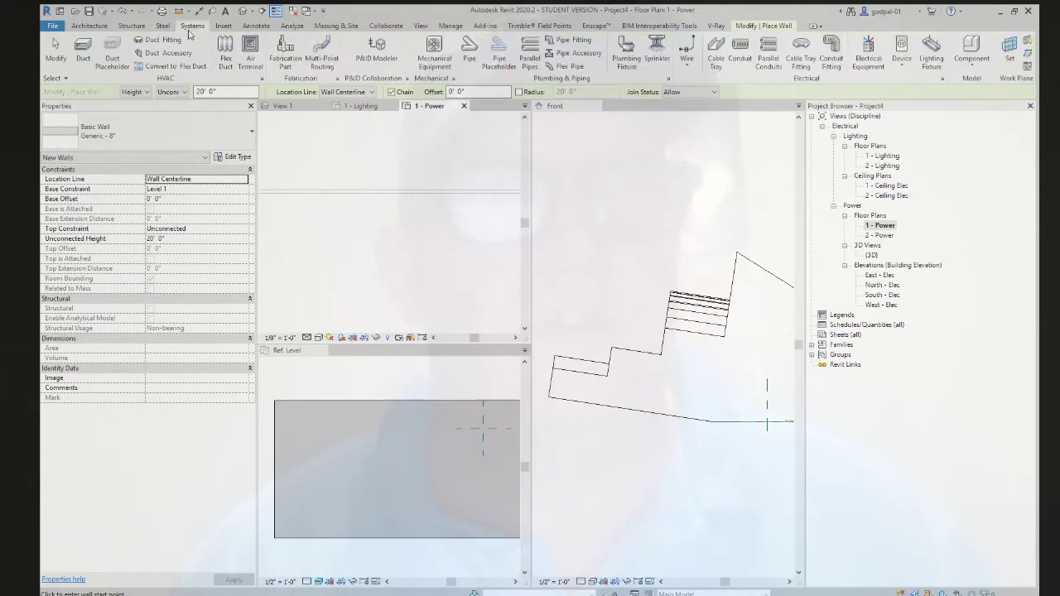
pyautogui.click(901, 52)
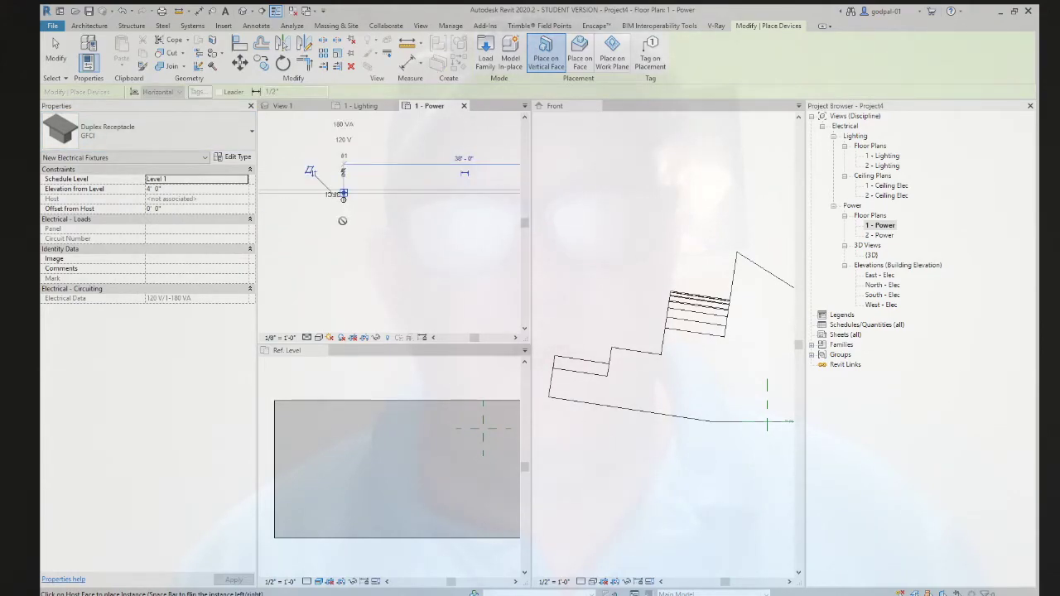
pyautogui.press('Escape')
pyautogui.press('Escape')
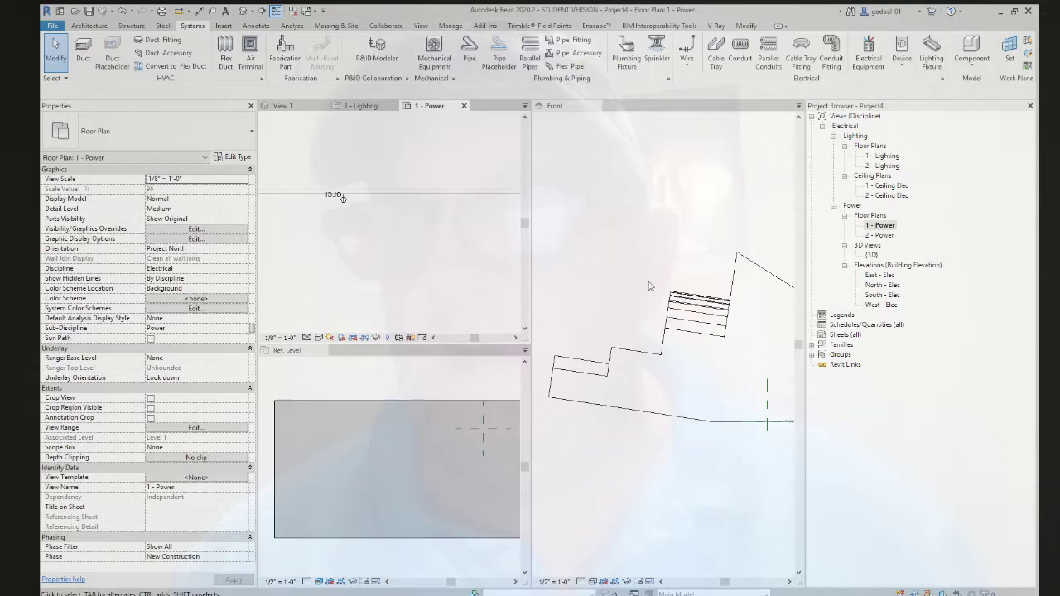
# Step: Open the South - Elec elevation, zoom in, and select the GFCI receptacle on the wall
pyautogui.doubleClick(876, 298)
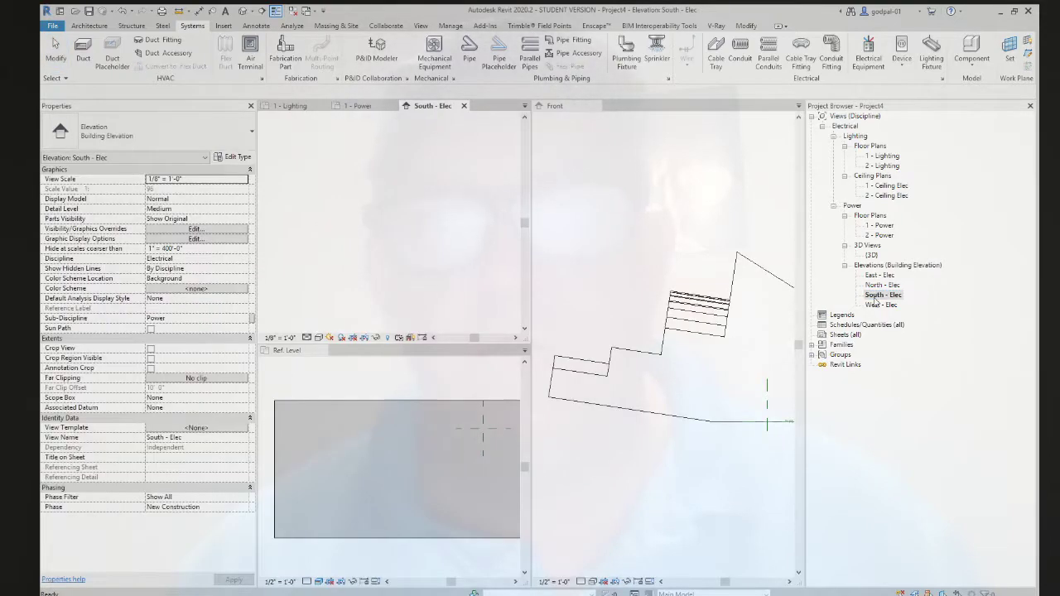
pyautogui.scroll(2, 370, 231)
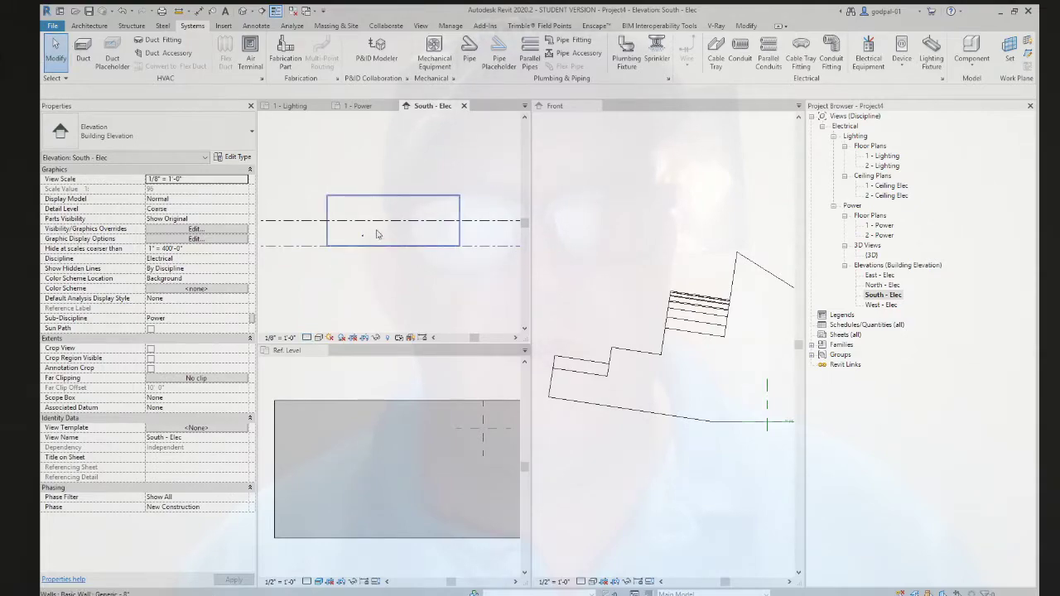
pyautogui.scroll(3, 370, 234)
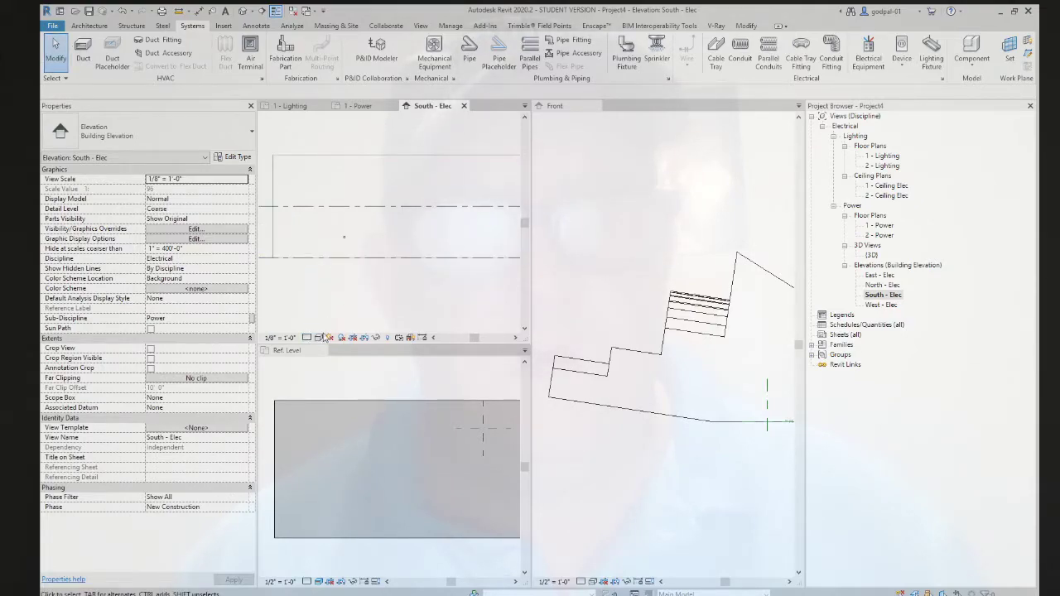
pyautogui.scroll(3, 344, 241)
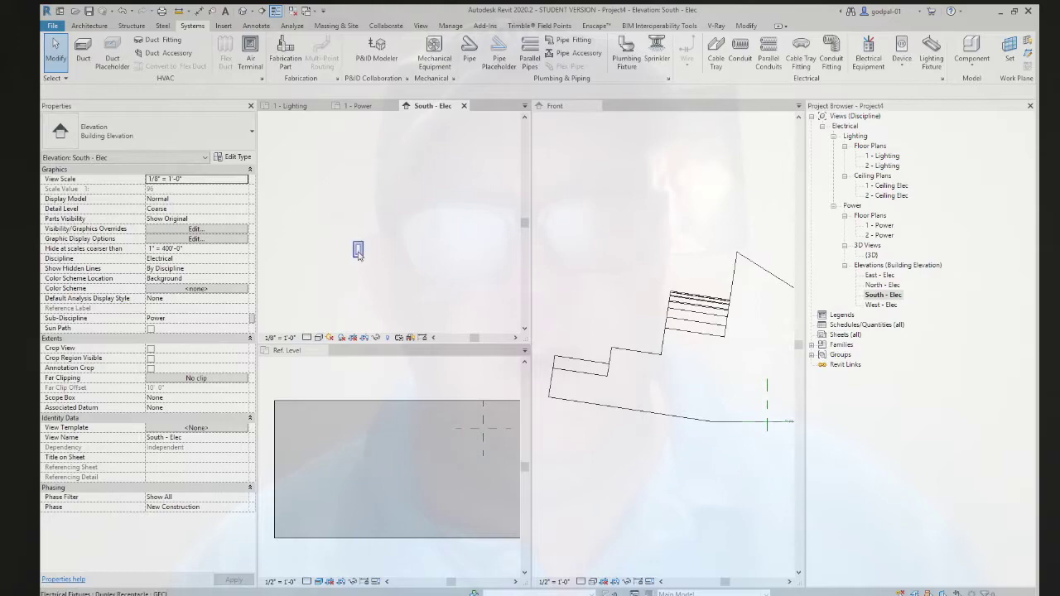
pyautogui.click(358, 251)
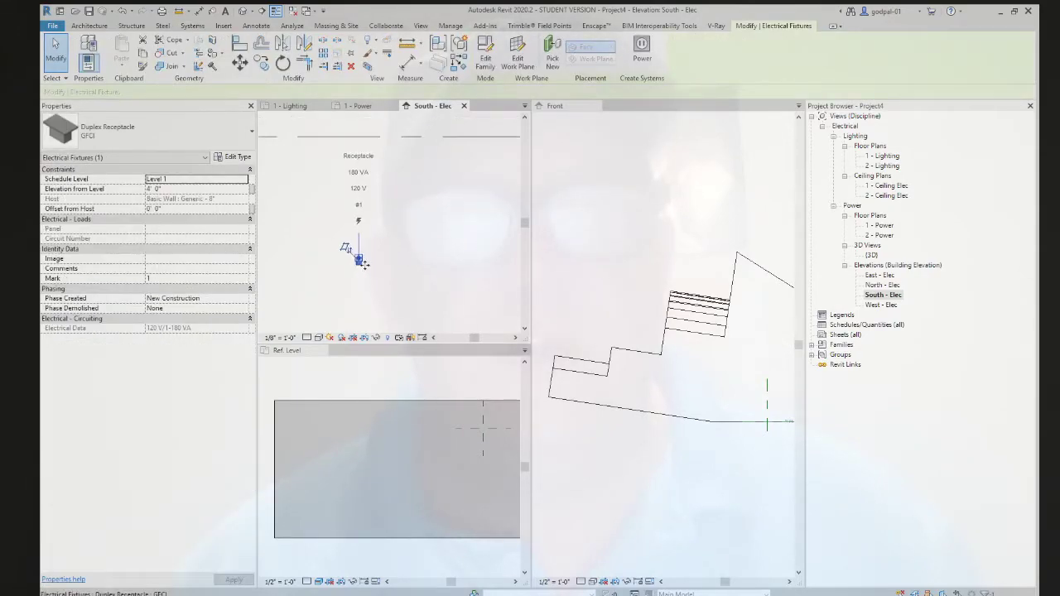
# Step: Open the {3D} view, select the receptacle there, and return to the 1 - Power plan
pyautogui.click(869, 256)
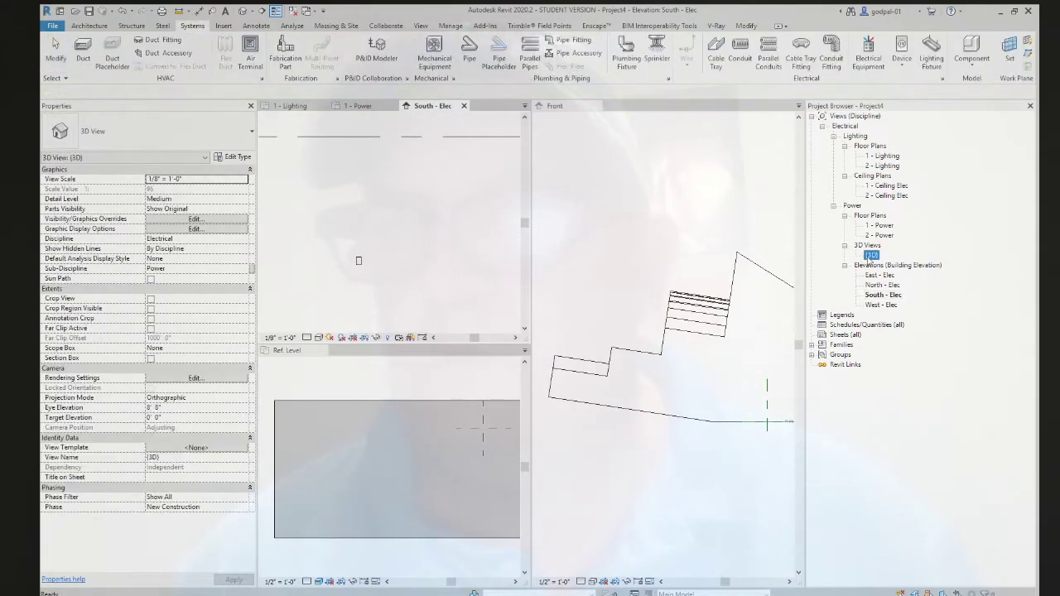
pyautogui.doubleClick(871, 254)
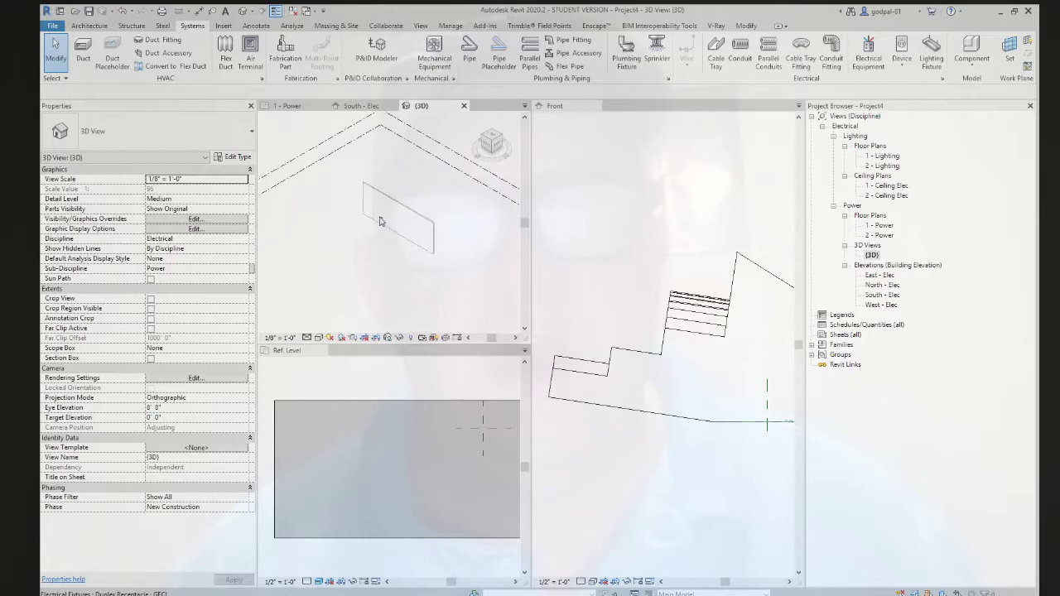
pyautogui.scroll(-3, 381, 223)
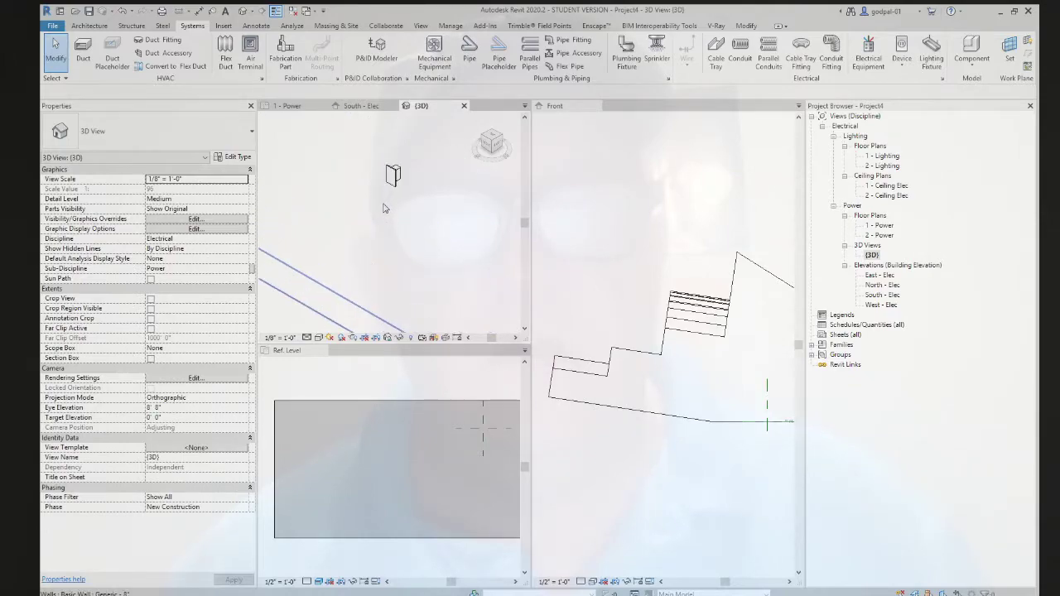
pyautogui.moveTo(389, 217); pyautogui.dragTo(380, 244, button='middle')
pyautogui.click(385, 187)
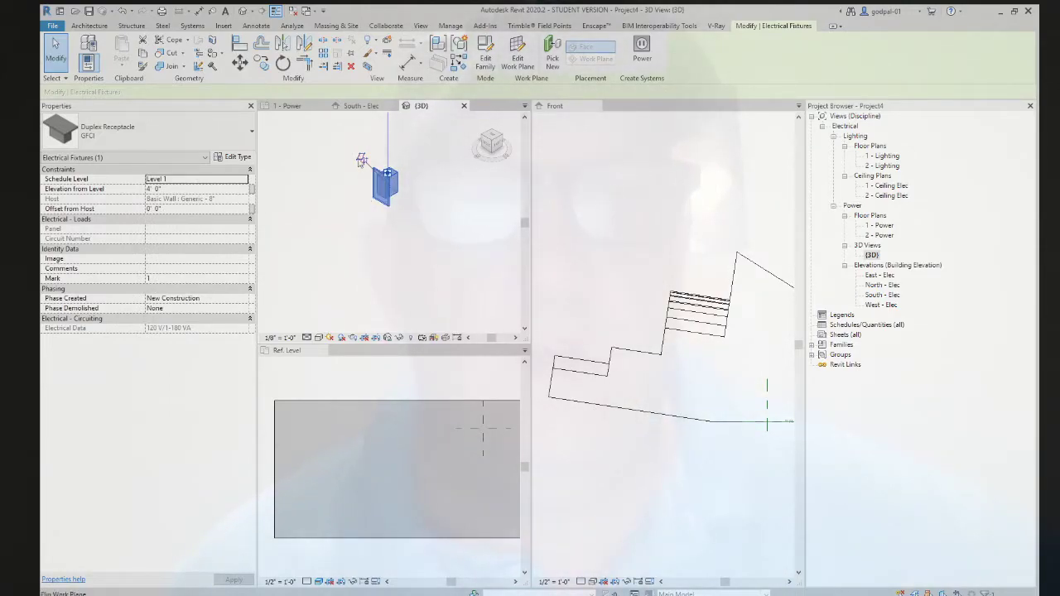
pyautogui.click(299, 107)
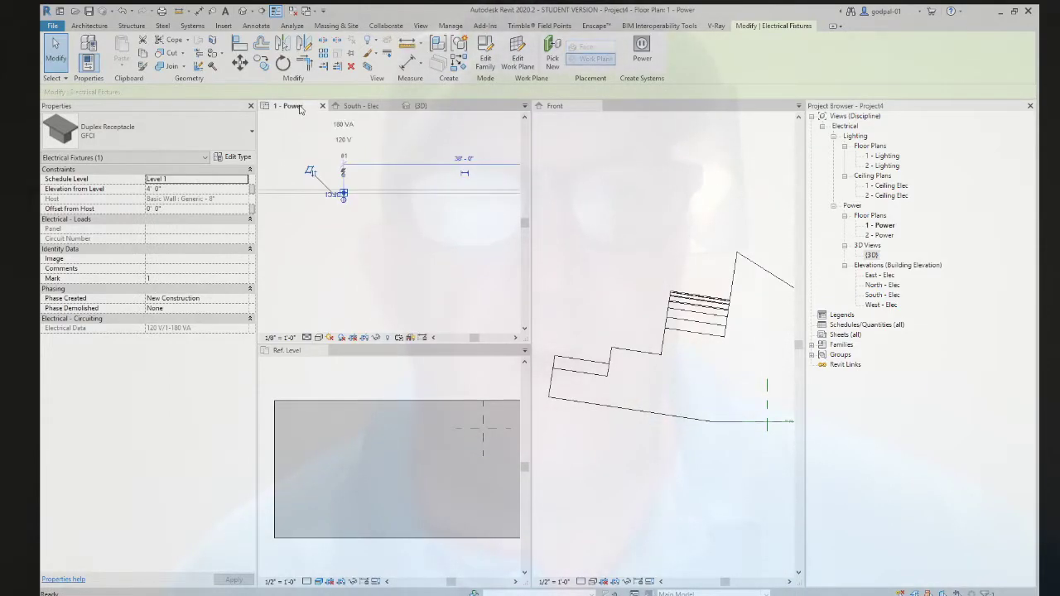
# Step: Select the GFCI receptacle in 1 - Power and open its Duplex Receptacle family with Edit Family
pyautogui.scroll(5, 343, 194)
pyautogui.press('Escape')
pyautogui.click(352, 190)
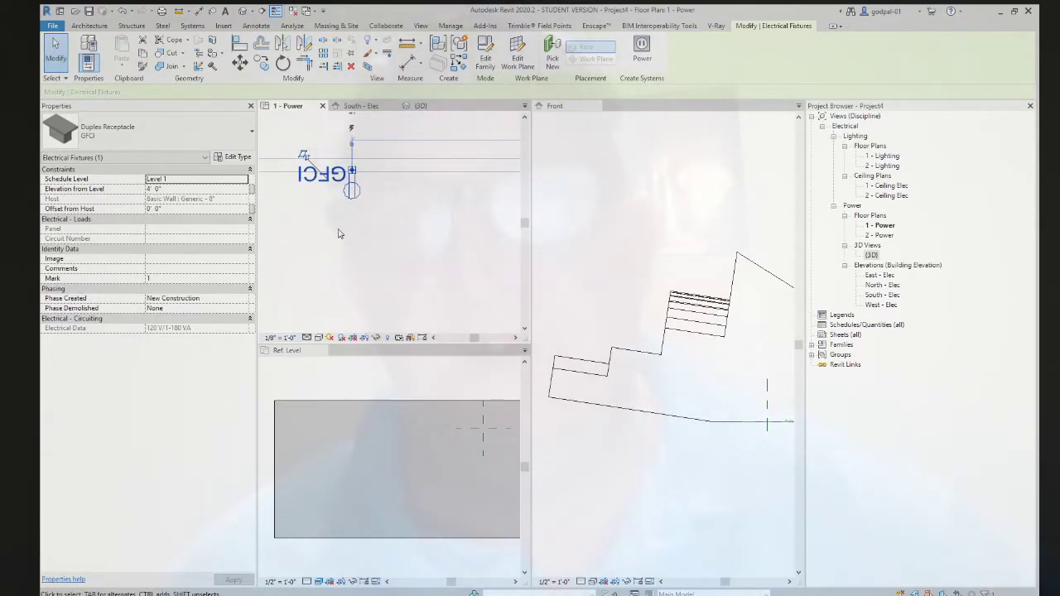
pyautogui.click(373, 238)
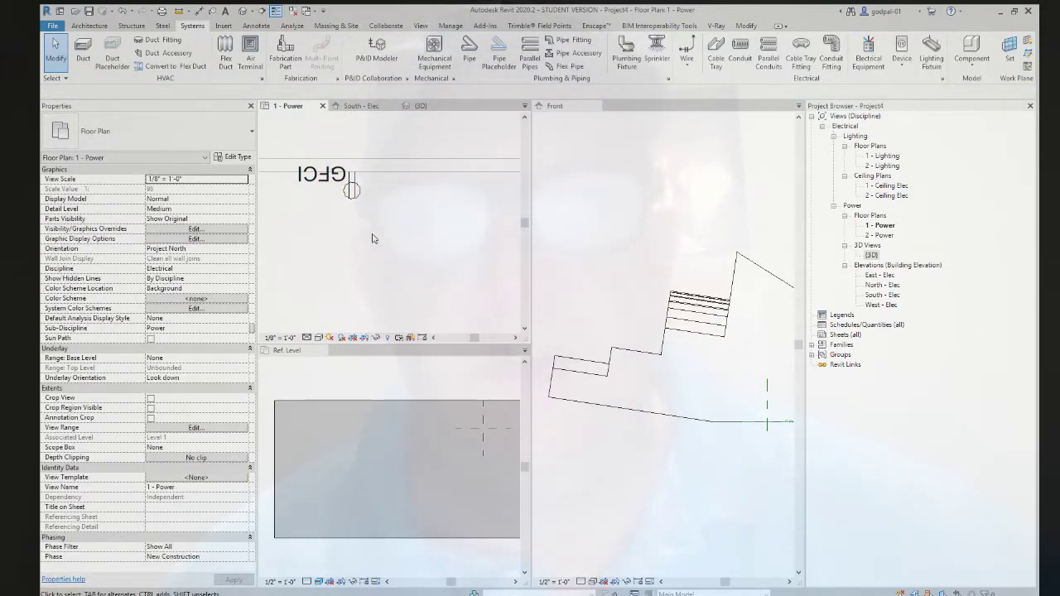
pyautogui.click(351, 190)
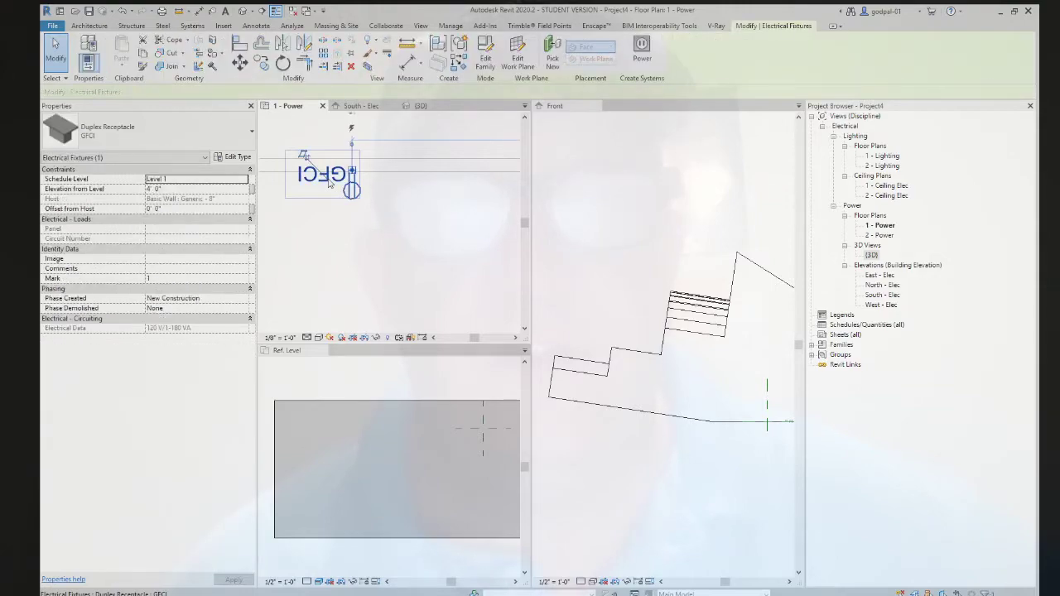
pyautogui.click(372, 256)
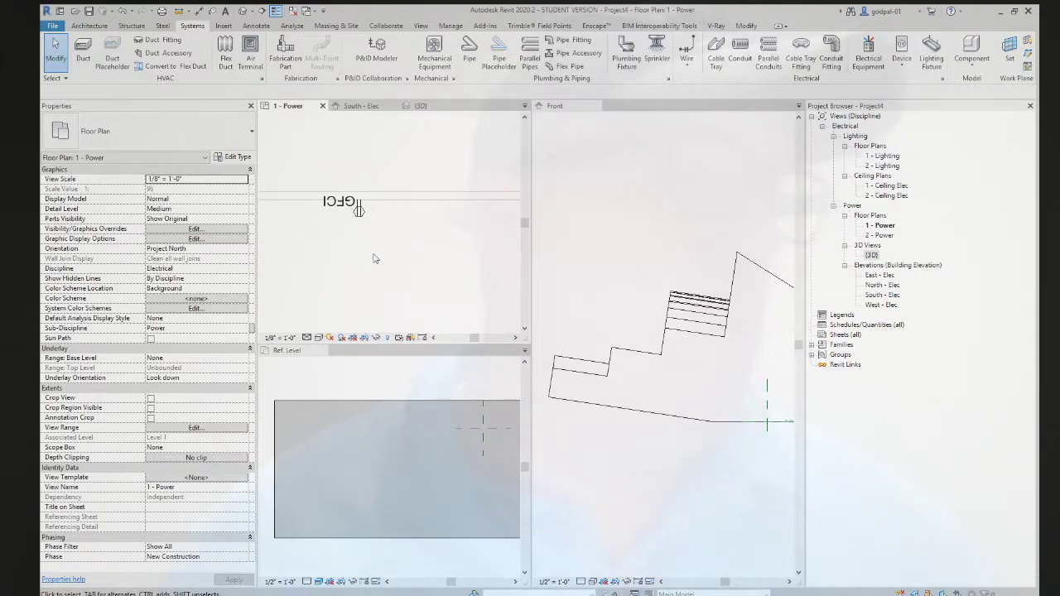
pyautogui.click(357, 214)
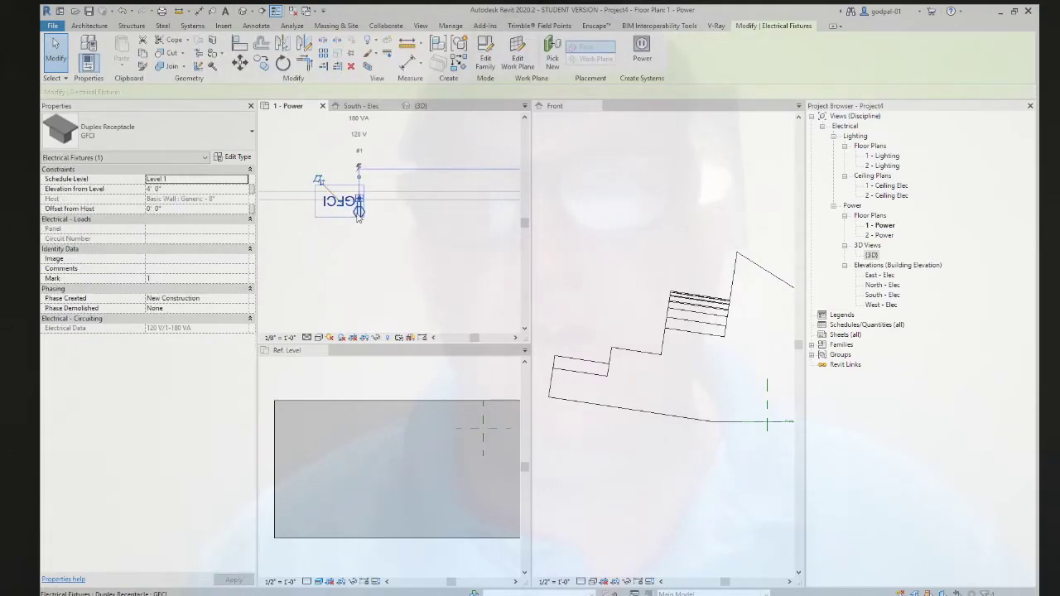
pyautogui.click(486, 60)
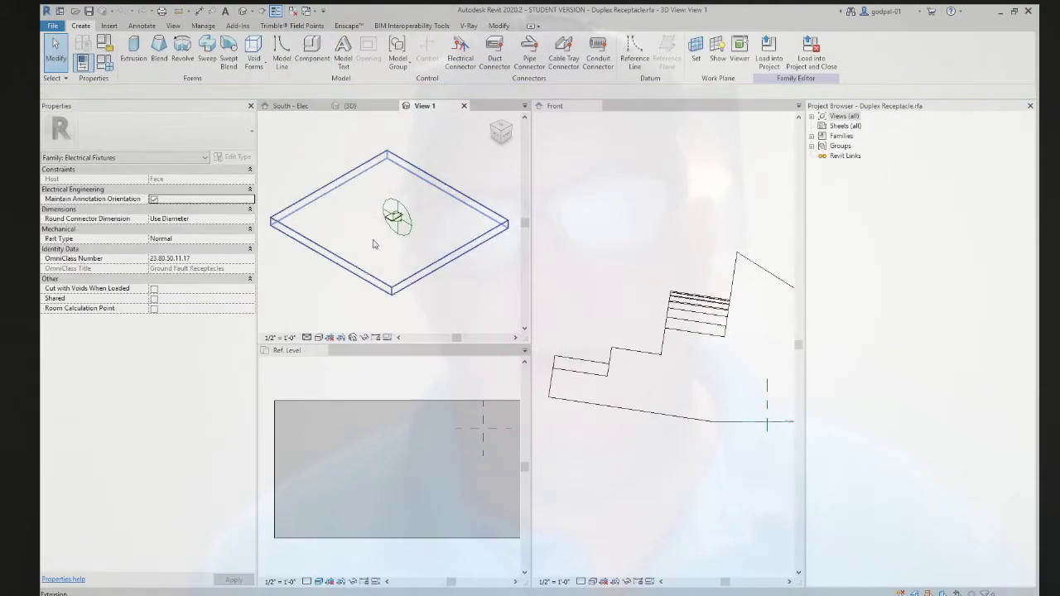
# Step: Zoom in View 1 and select the receptacle family's extrusion
pyautogui.scroll(3, 396, 217)
pyautogui.scroll(5, 395, 217)
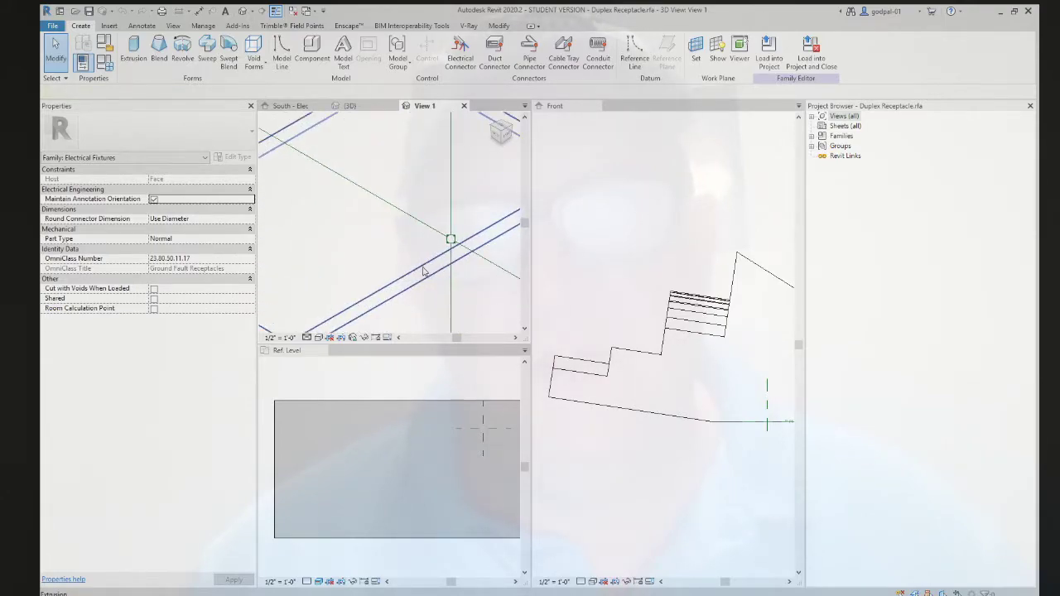
pyautogui.click(423, 271)
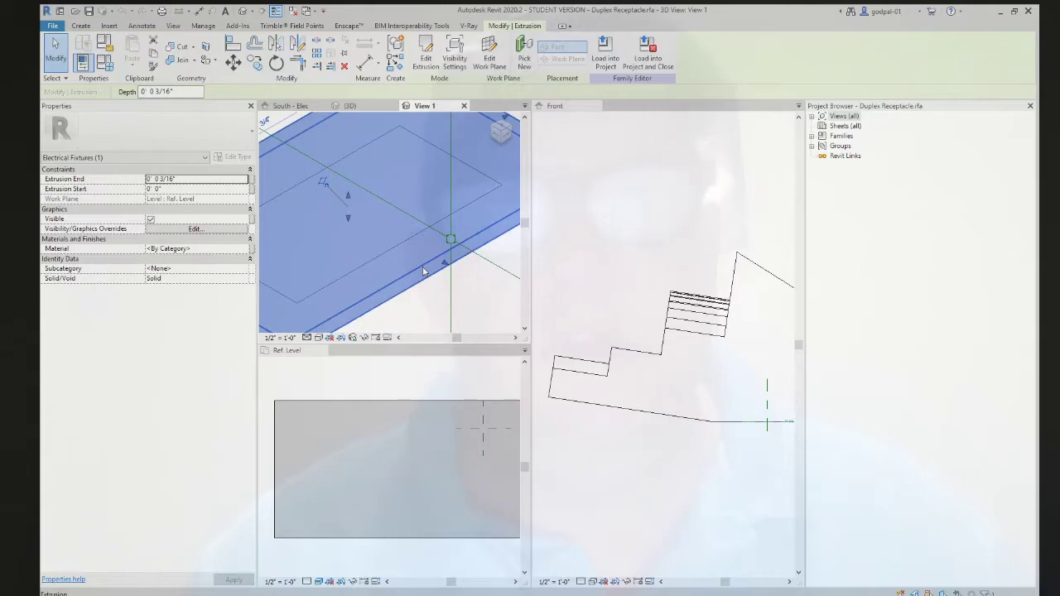
pyautogui.scroll(-5, 422, 267)
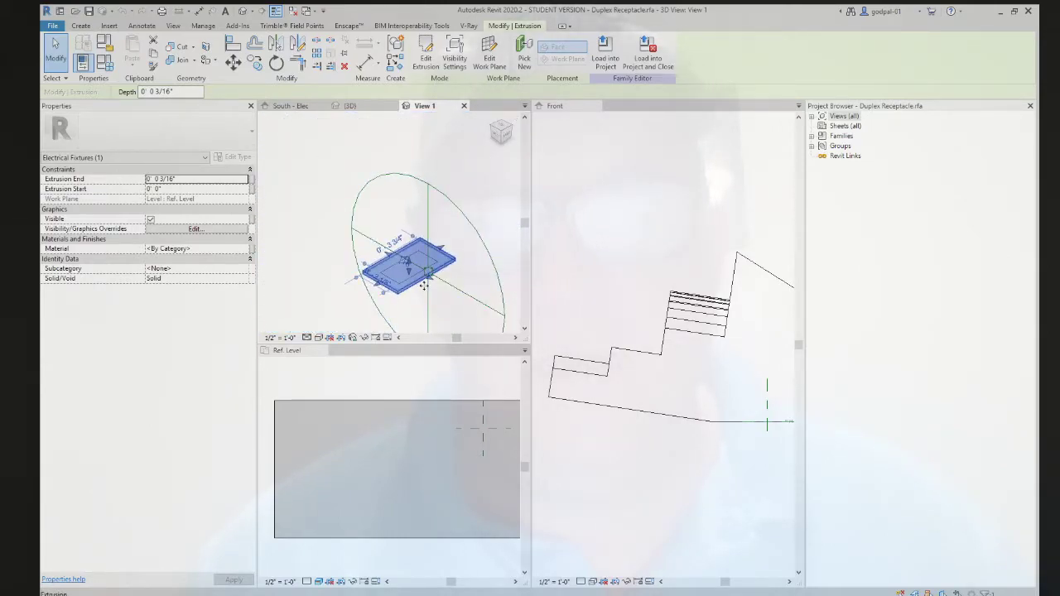
# Step: Expand Families > Annotation Symbols to list Duplex Annotation and Level Head - Upgrade, then return to 1 - Power
pyautogui.click(812, 138)
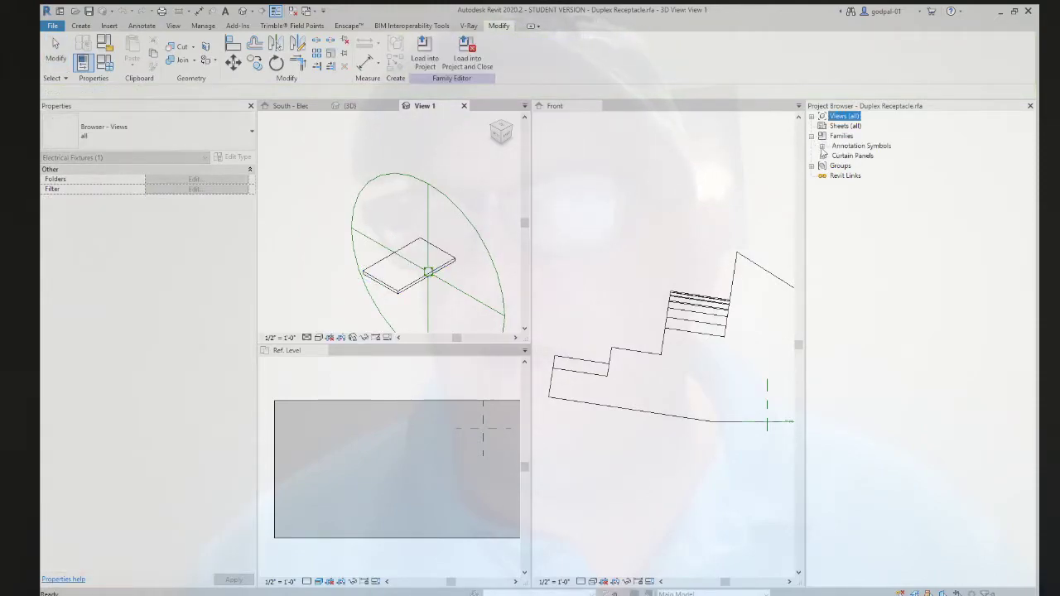
pyautogui.click(822, 146)
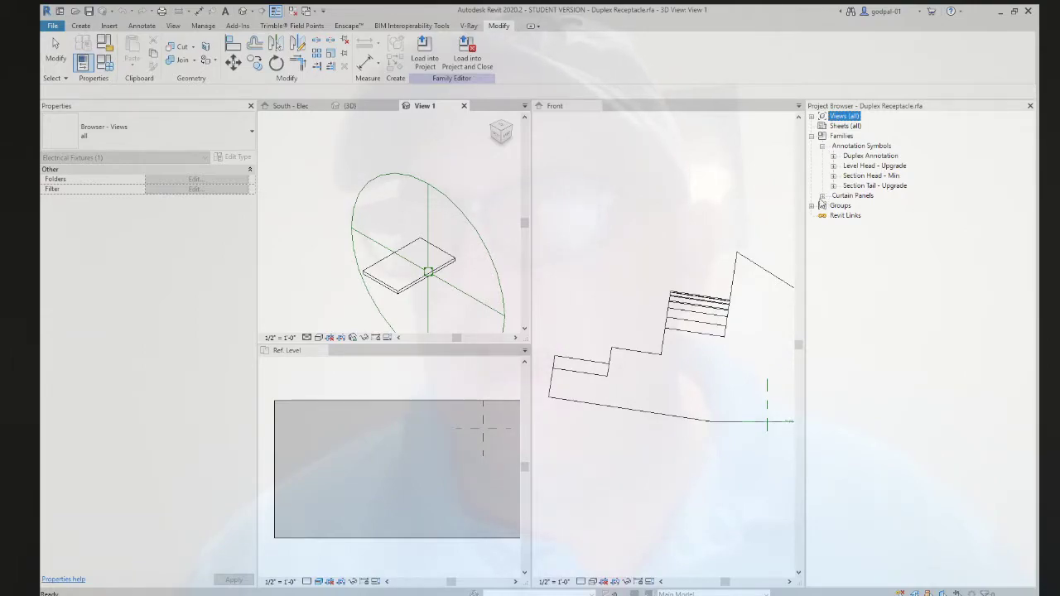
pyautogui.click(833, 156)
pyautogui.click(861, 169)
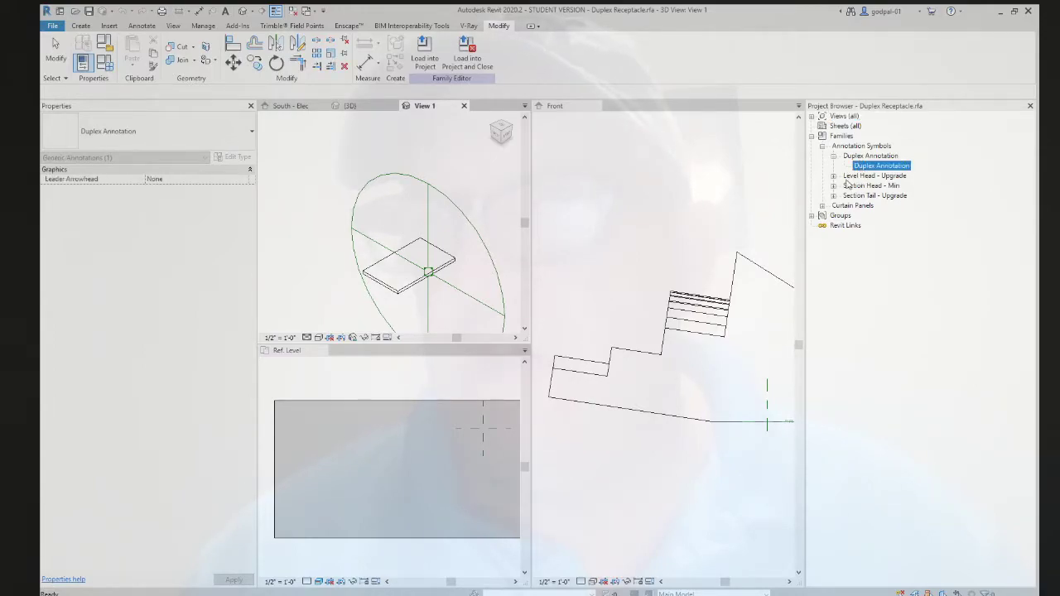
pyautogui.click(833, 176)
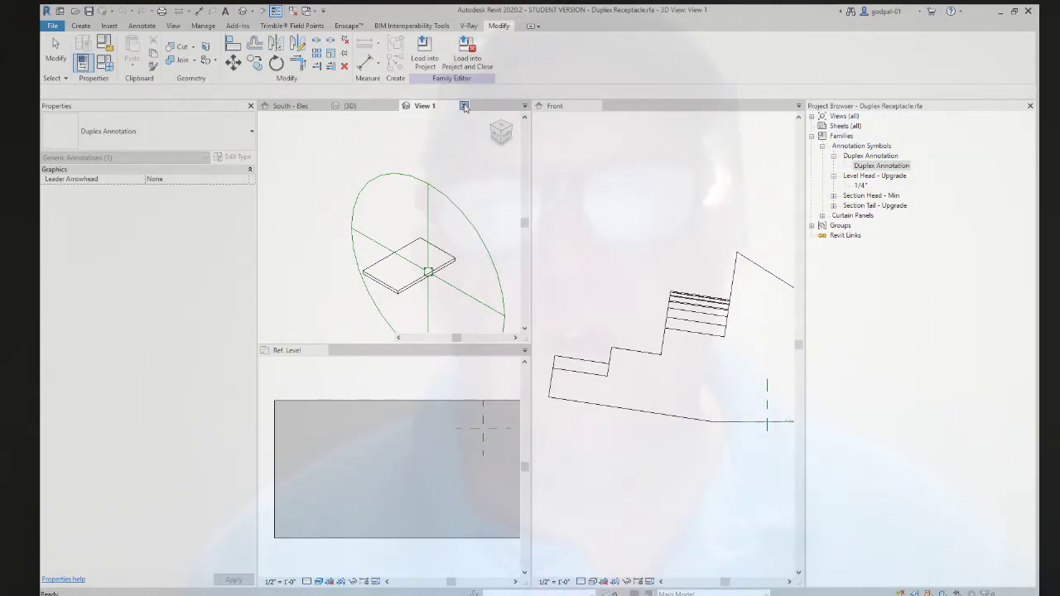
pyautogui.click(465, 106)
# Step: Close Project4's 1 - Power, 3D, South - Elec and 1 - Lighting views, returning to Family1
pyautogui.click(403, 111)
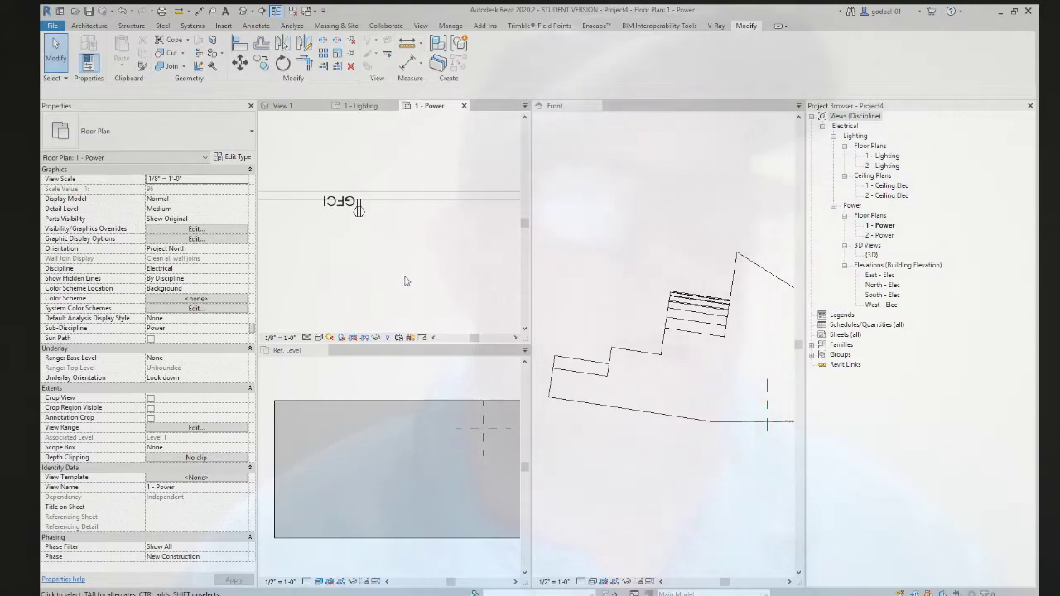
pyautogui.scroll(-1, 408, 251)
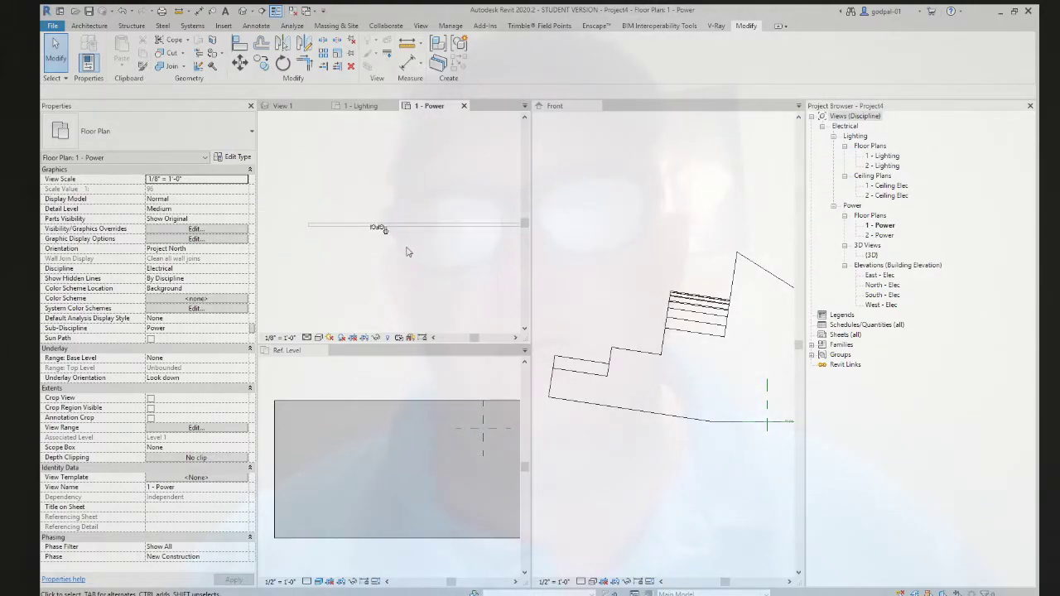
pyautogui.click(464, 106)
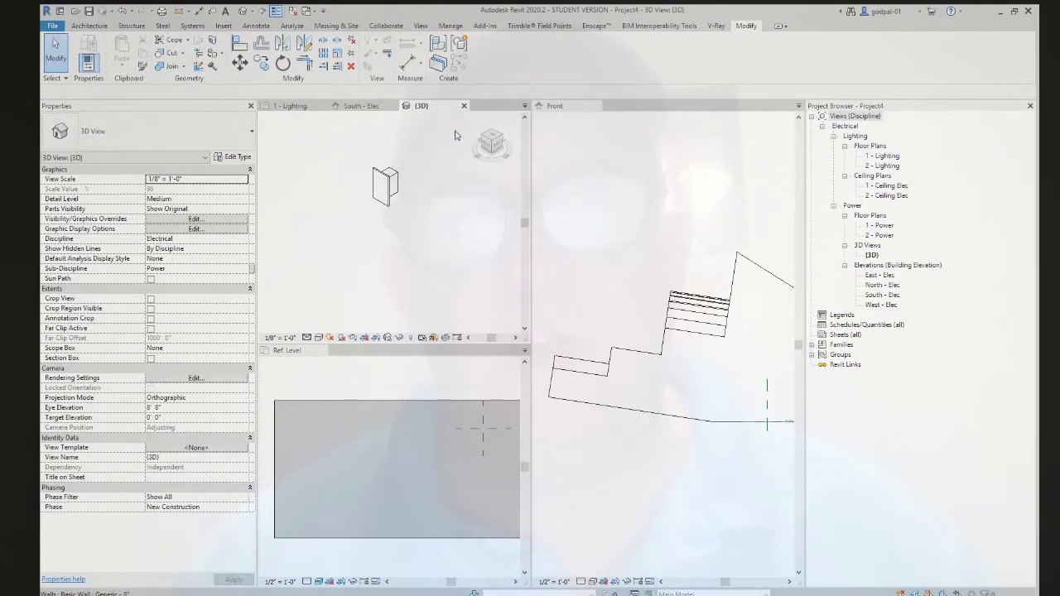
pyautogui.click(464, 106)
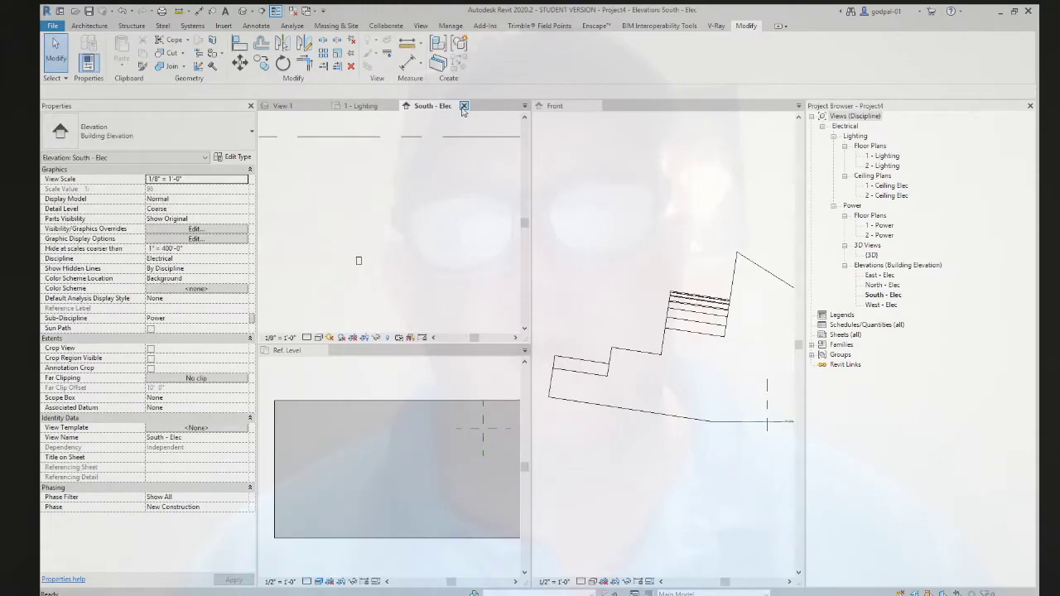
pyautogui.click(464, 106)
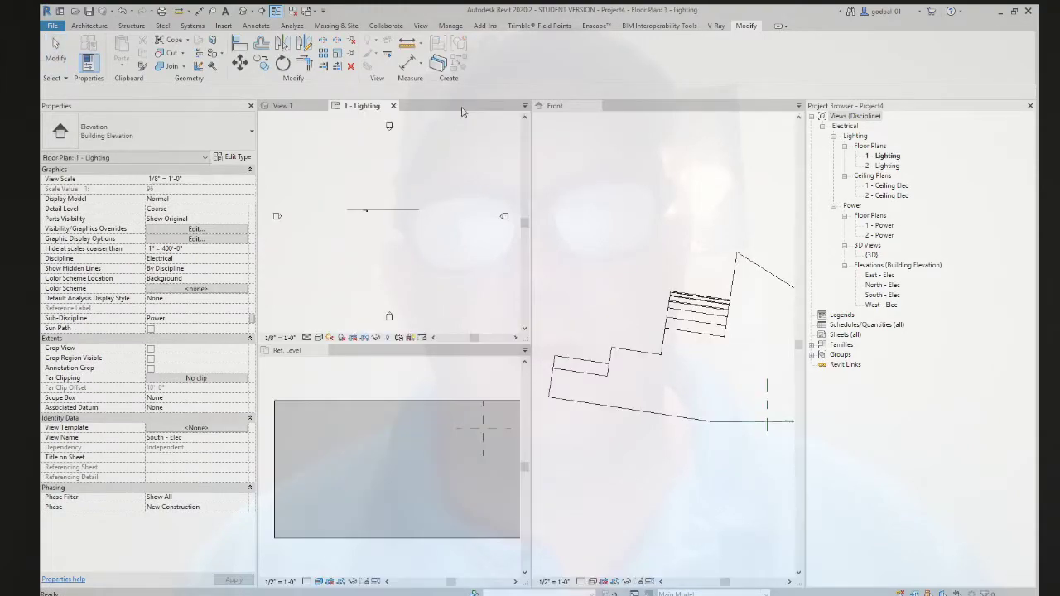
pyautogui.click(393, 106)
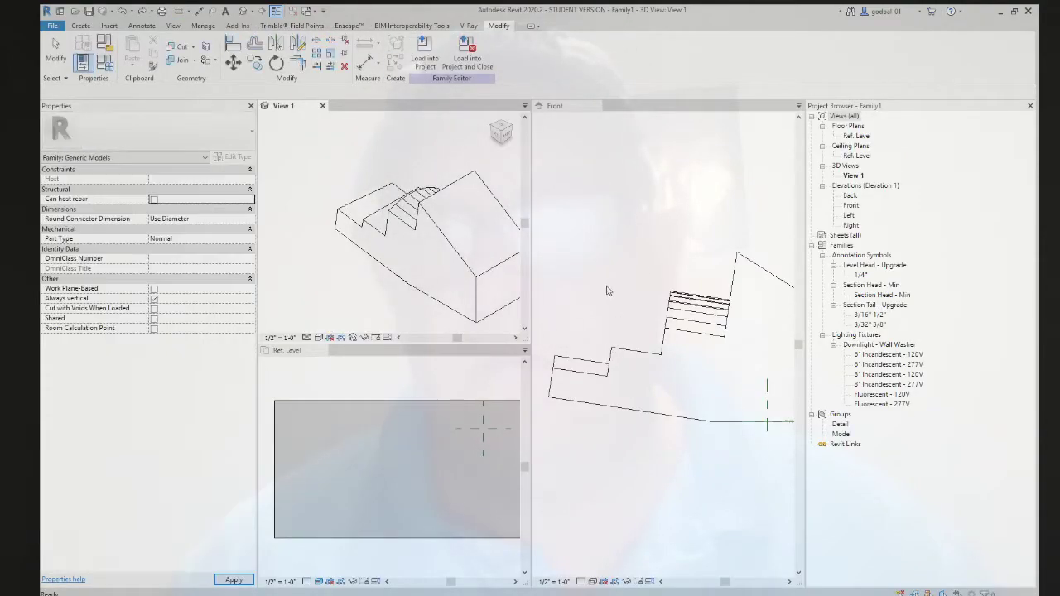
# Step: In the Ref. Level plan, draw a closed six-segment model-line outline with one angled corner
pyautogui.click(445, 439)
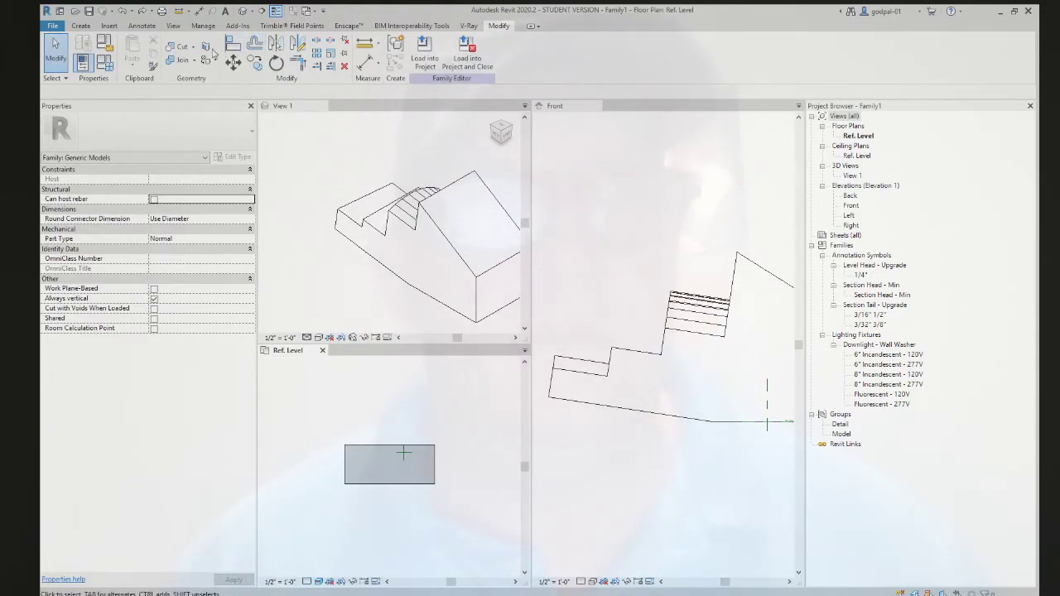
pyautogui.click(81, 25)
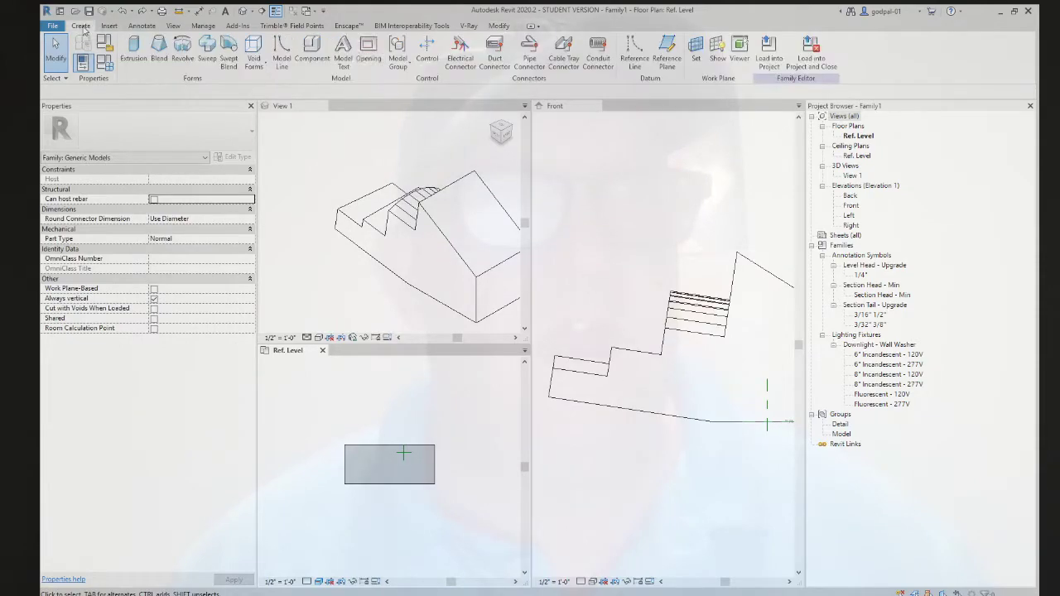
pyautogui.click(284, 53)
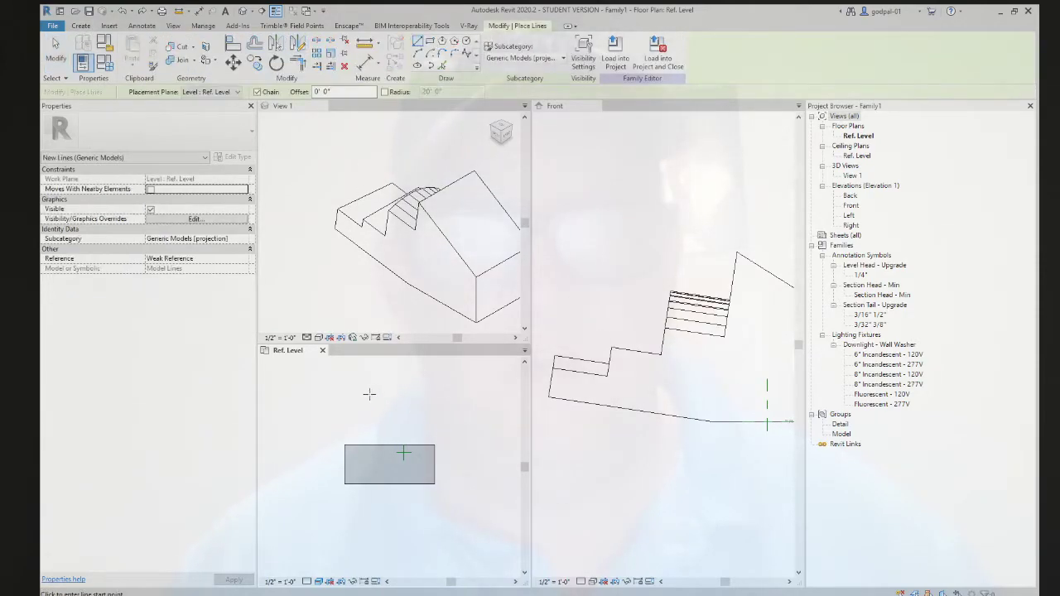
pyautogui.scroll(2, 371, 408)
pyautogui.click(376, 424)
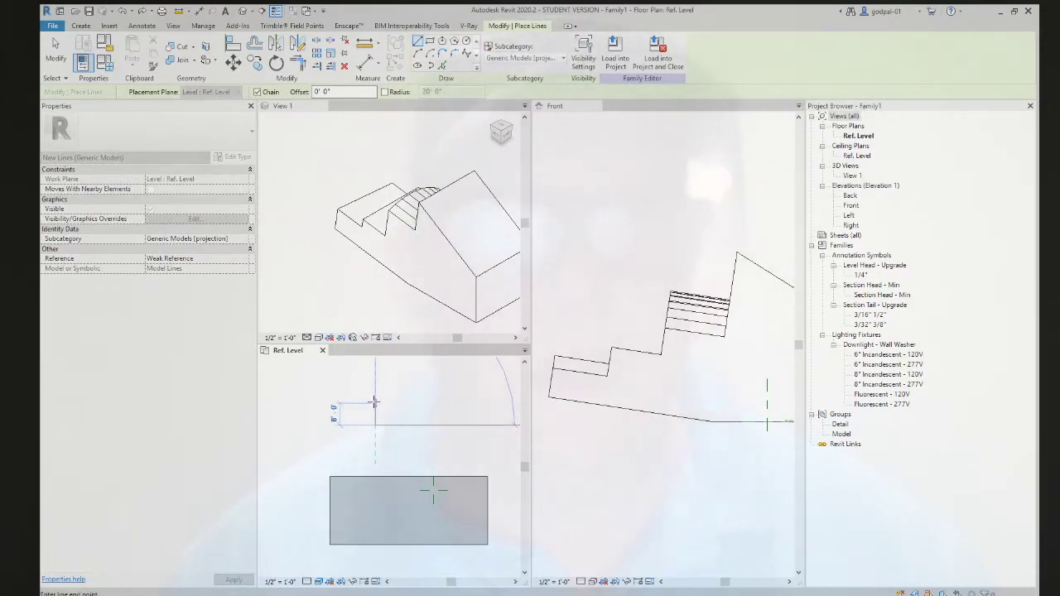
pyautogui.click(375, 402)
pyautogui.click(399, 403)
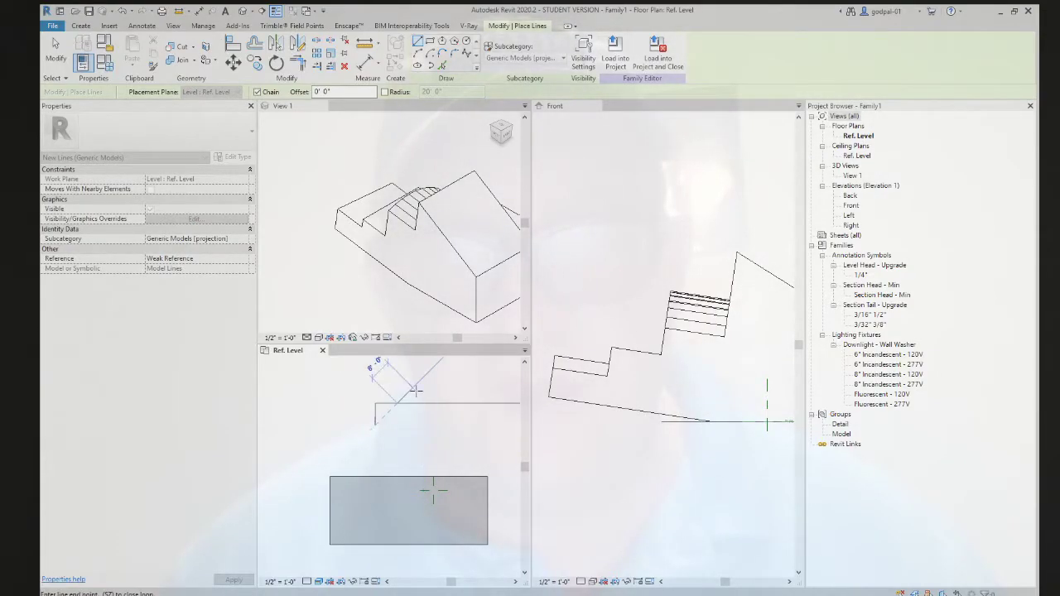
pyautogui.click(411, 388)
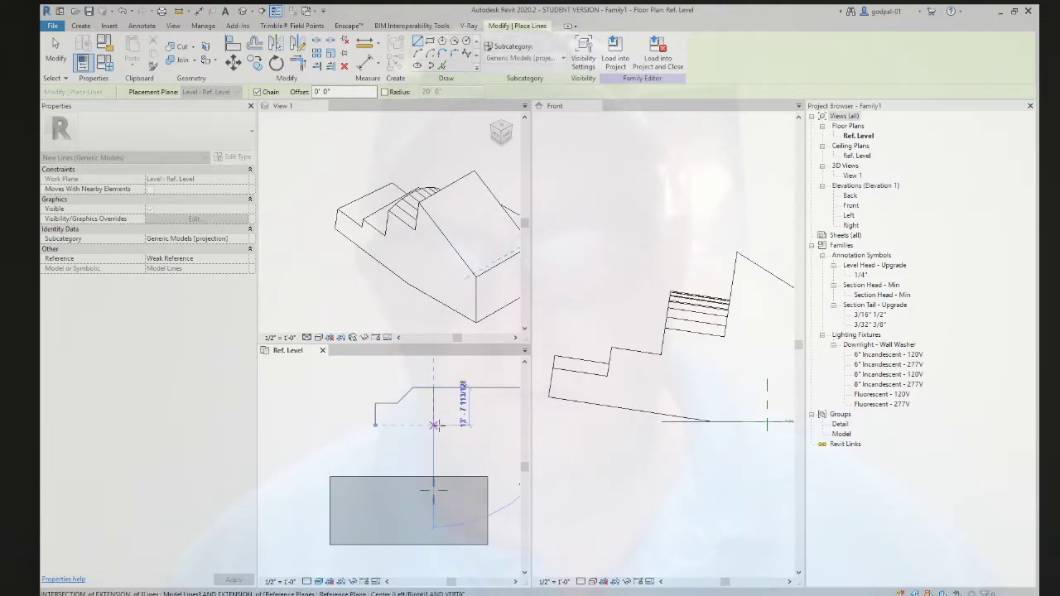
pyautogui.click(433, 426)
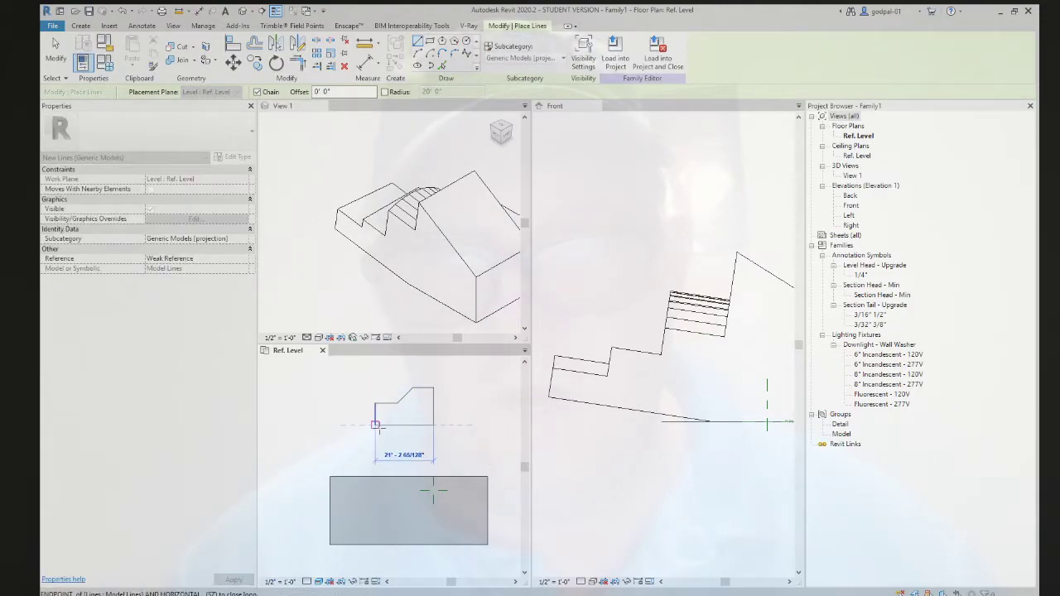
pyautogui.click(376, 425)
pyautogui.press('Escape')
pyautogui.press('Escape')
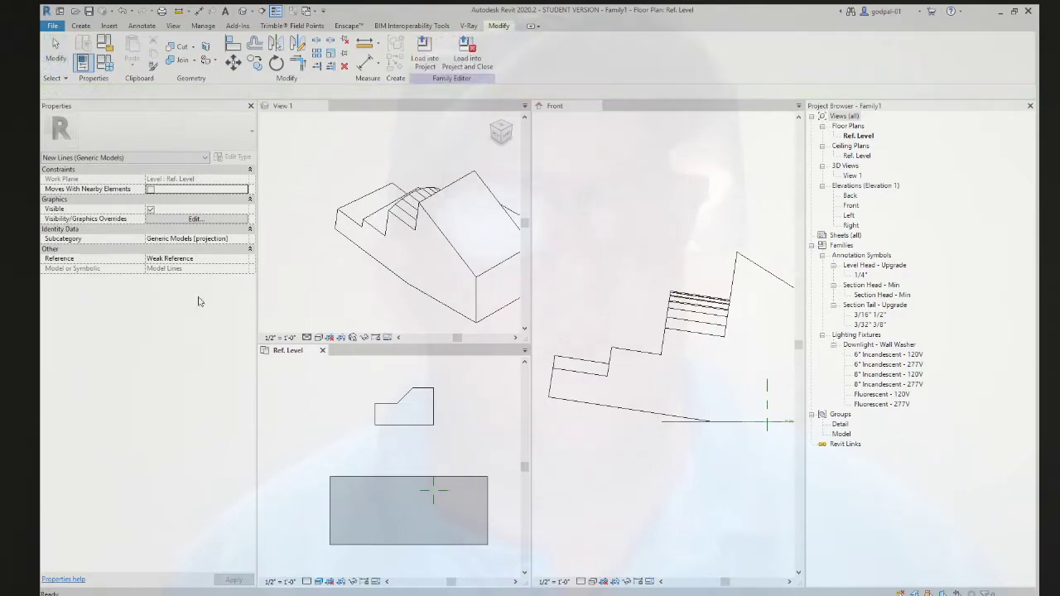
# Step: Tab-select all six connected outline lines, then clear the selection
pyautogui.press('Tab')
pyautogui.click(388, 434)
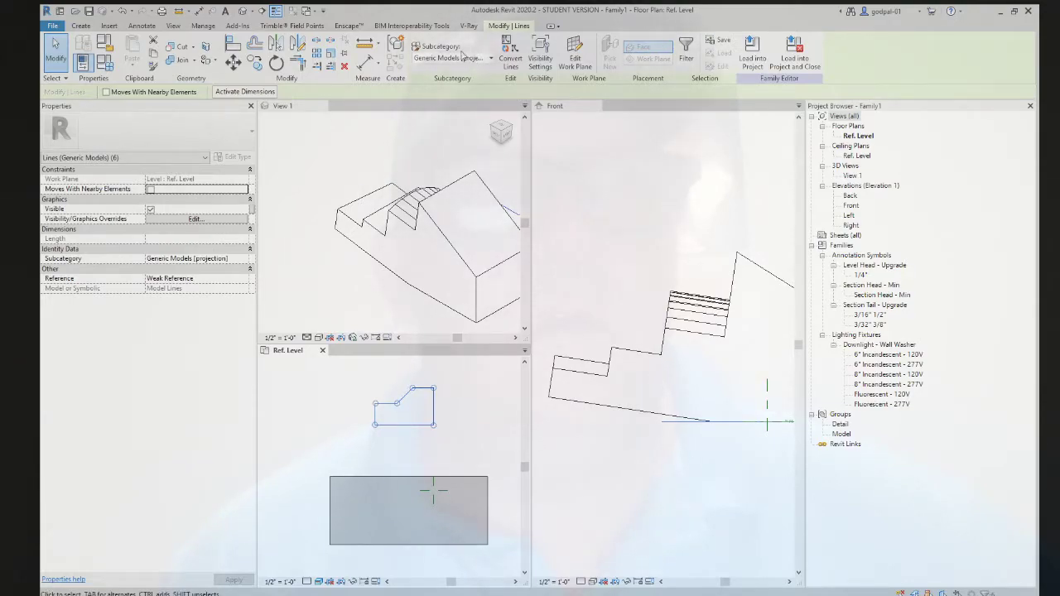
pyautogui.click(81, 27)
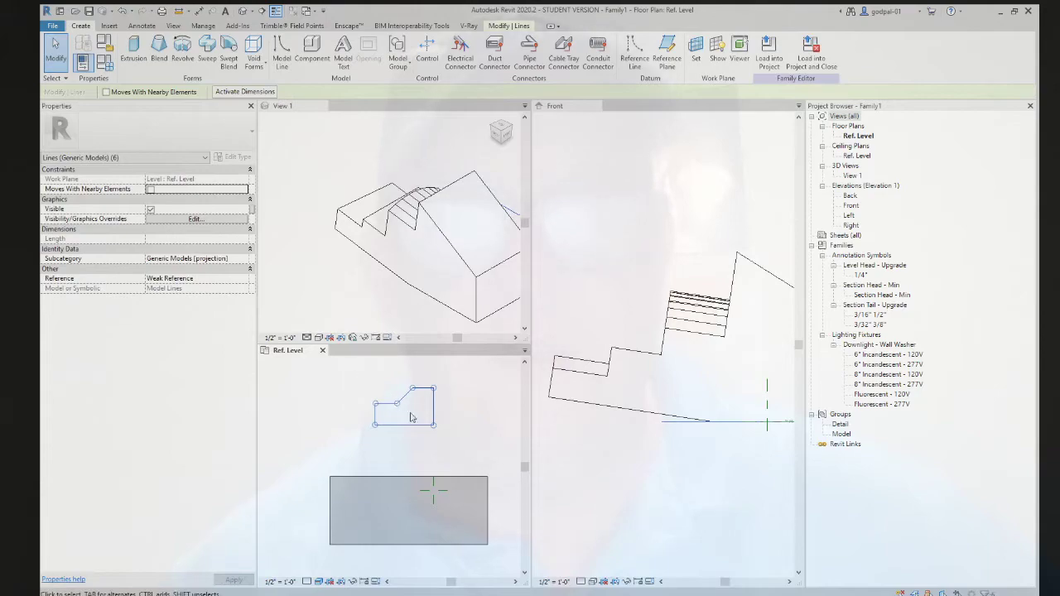
pyautogui.click(462, 436)
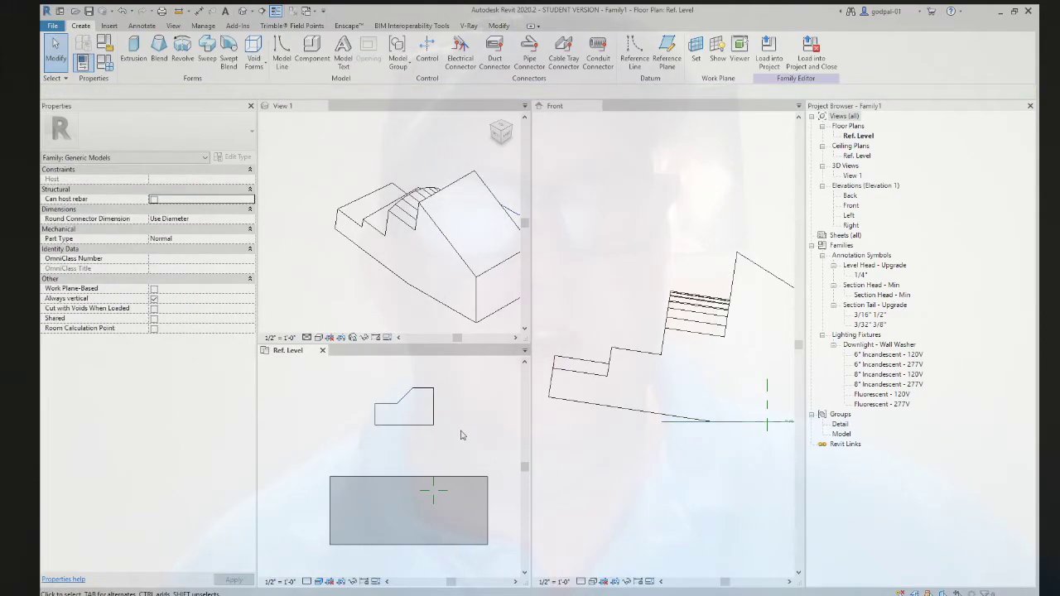
# Step: Convert one short outline line to a symbolic line and reselect it to confirm
pyautogui.click(390, 406)
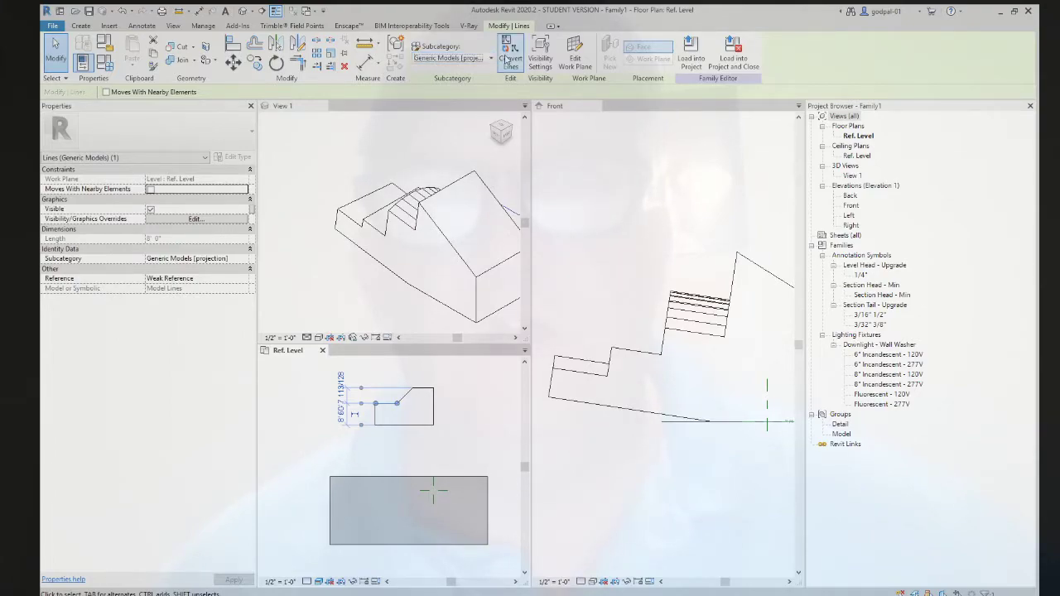
pyautogui.click(510, 65)
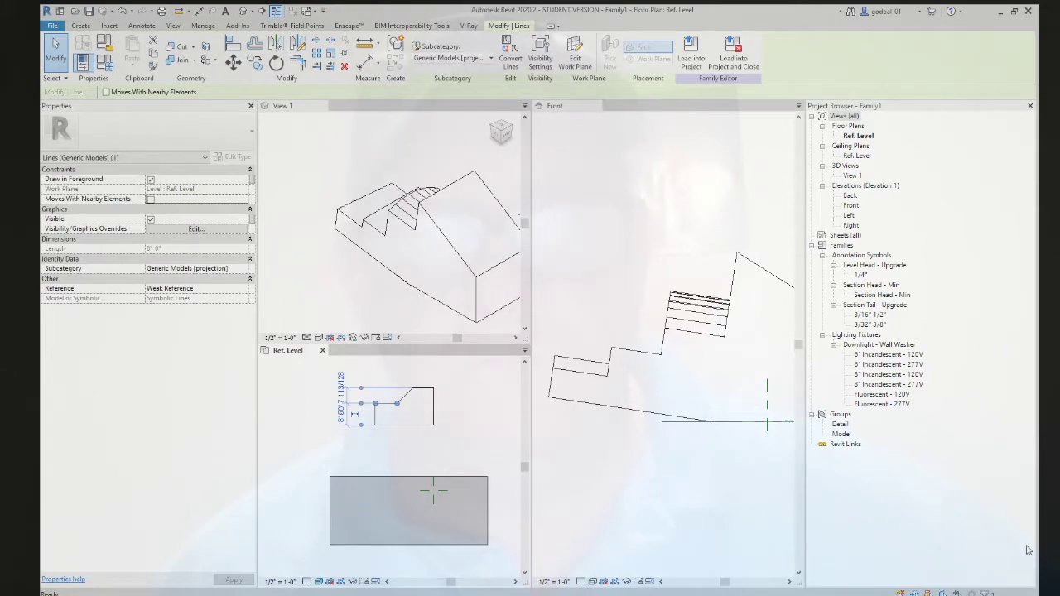
pyautogui.click(367, 390)
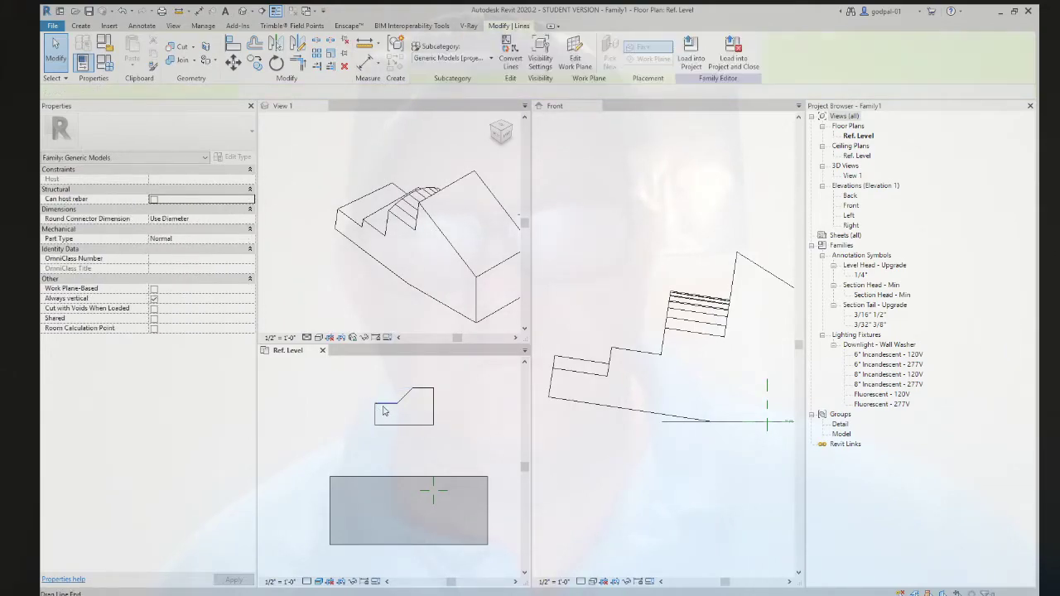
pyautogui.click(383, 406)
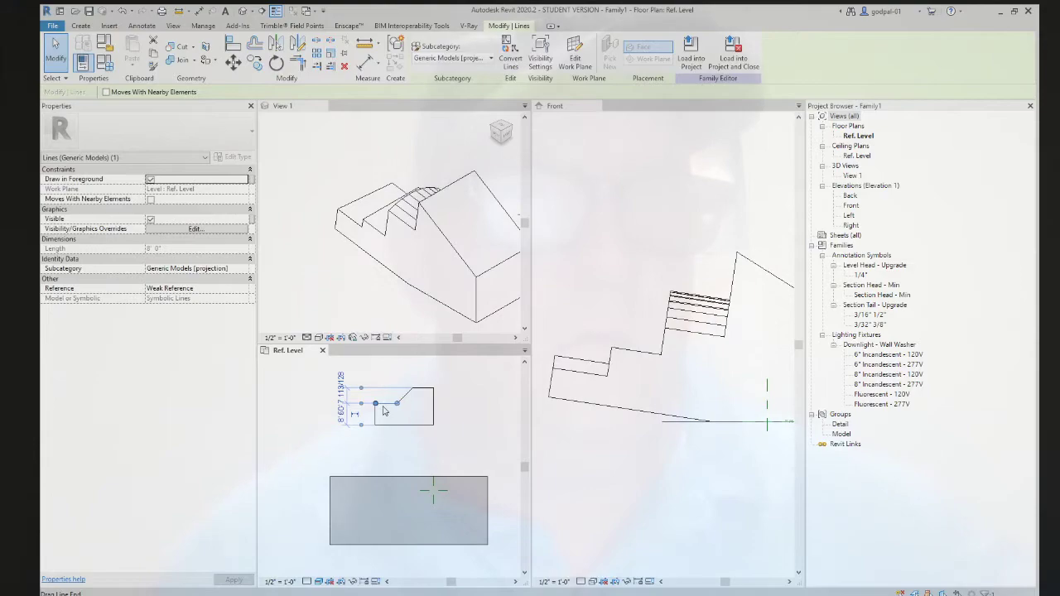
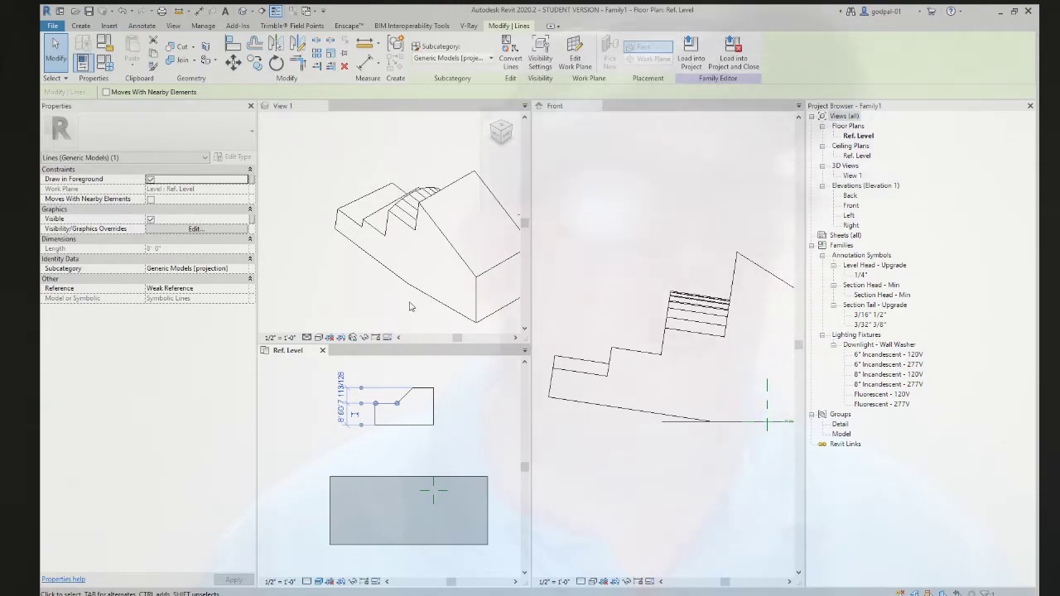
# Step: Close the Front elevation so only View 1 and the Ref. Level plan stay tiled
pyautogui.click(424, 226)
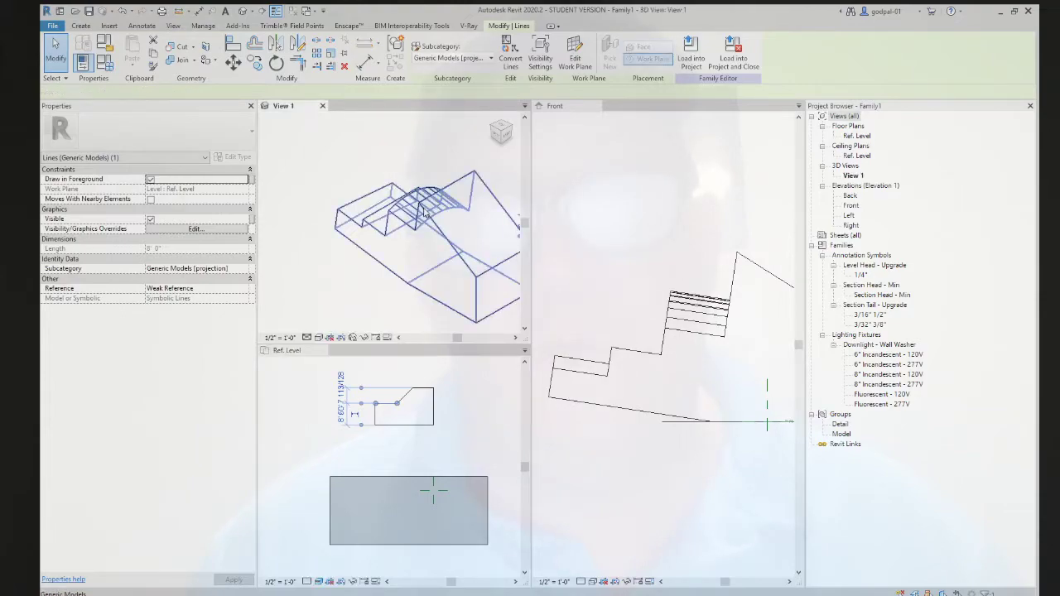
pyautogui.click(425, 213)
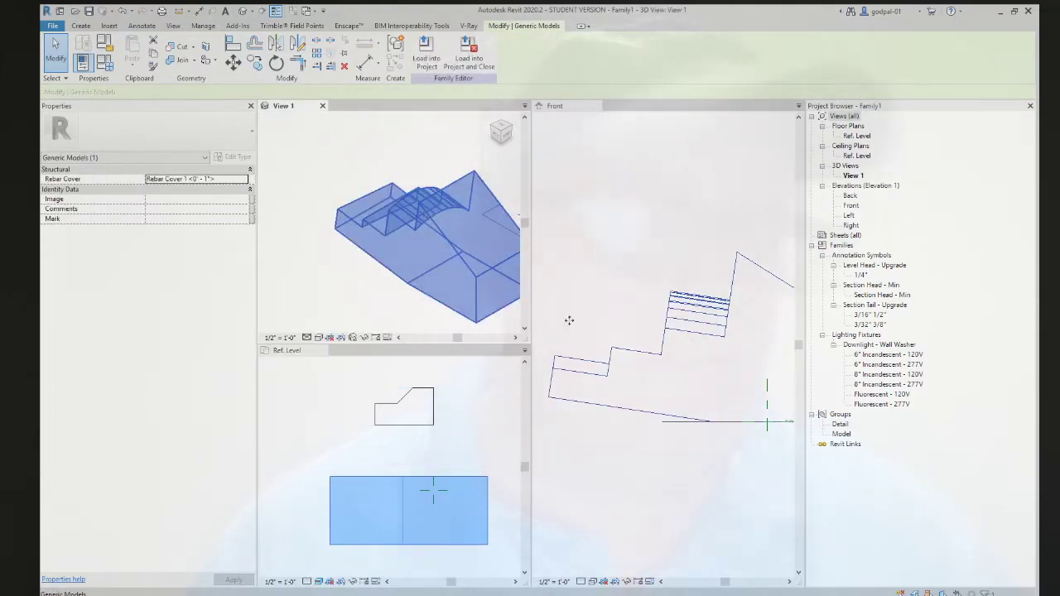
pyautogui.click(672, 332)
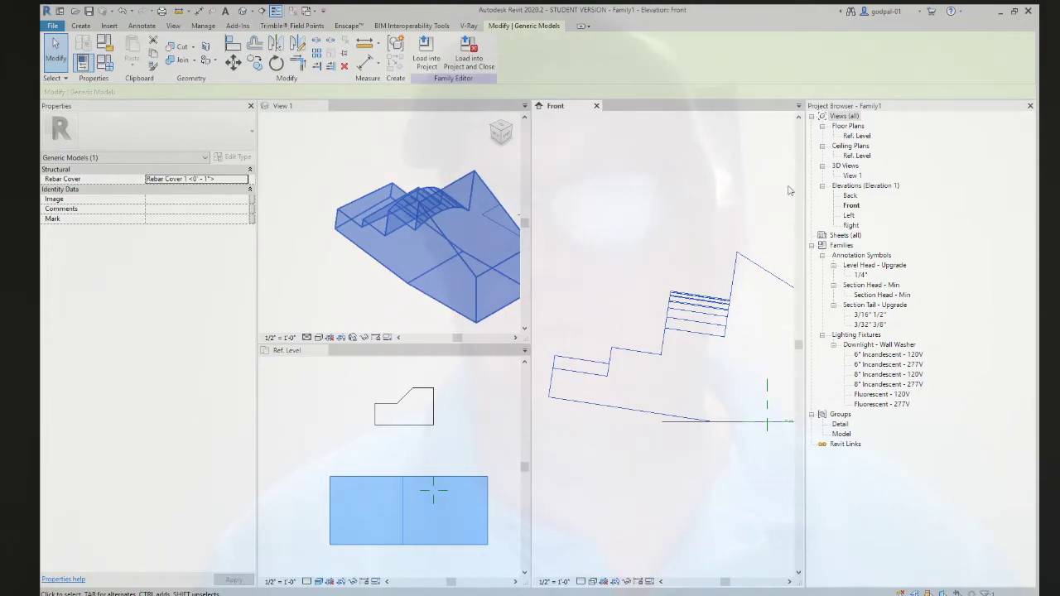
pyautogui.click(853, 175)
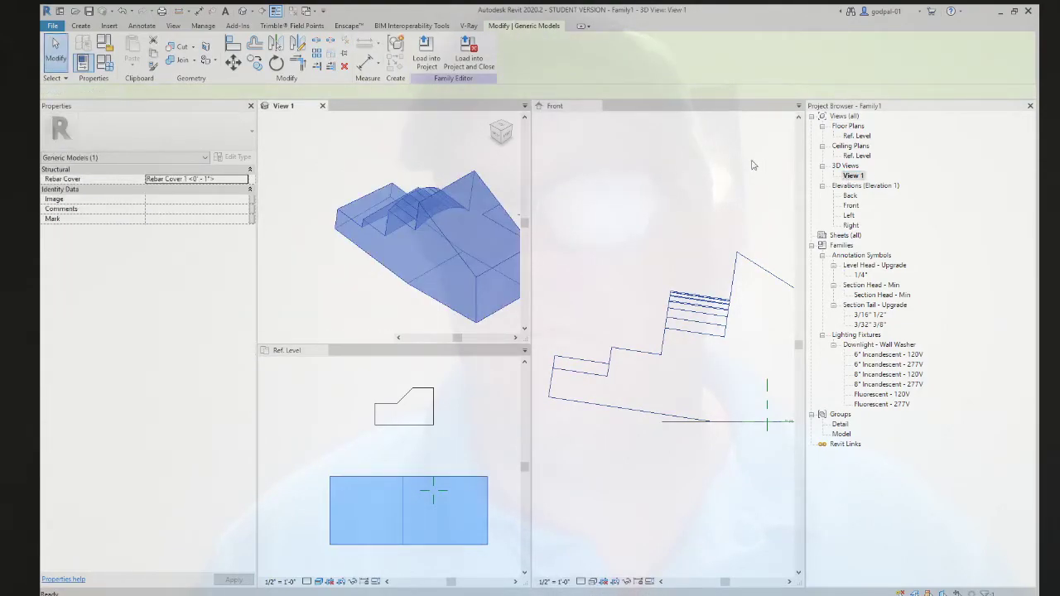
pyautogui.scroll(-2, 298, 198)
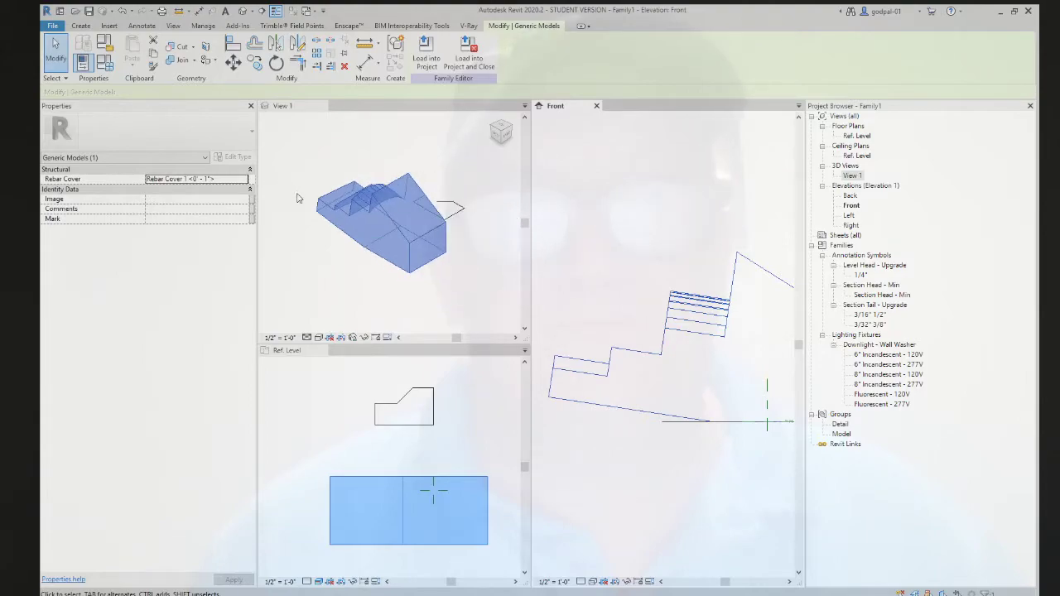
pyautogui.click(337, 297)
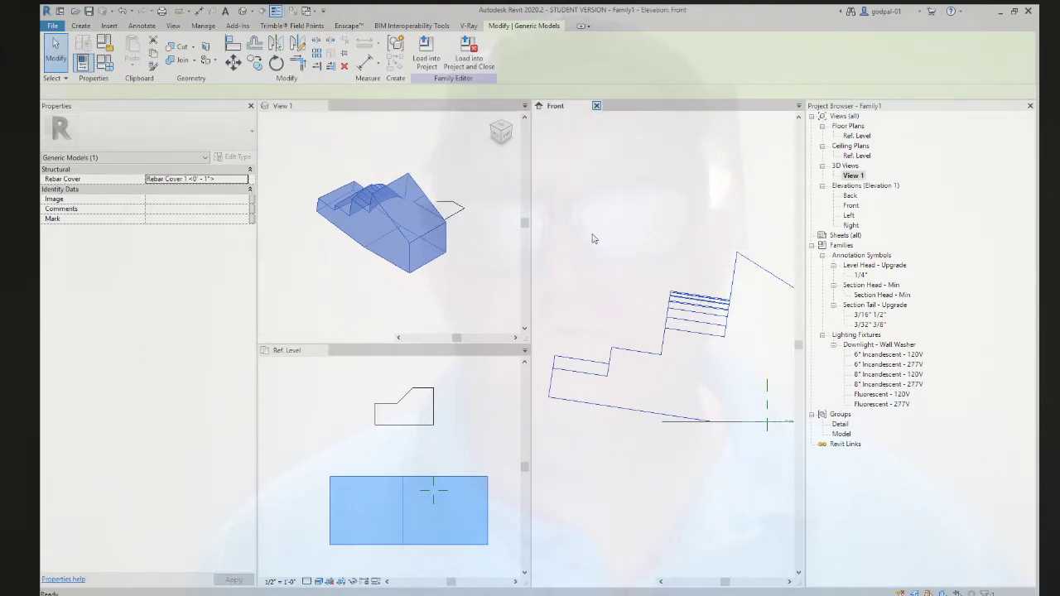
pyautogui.click(597, 106)
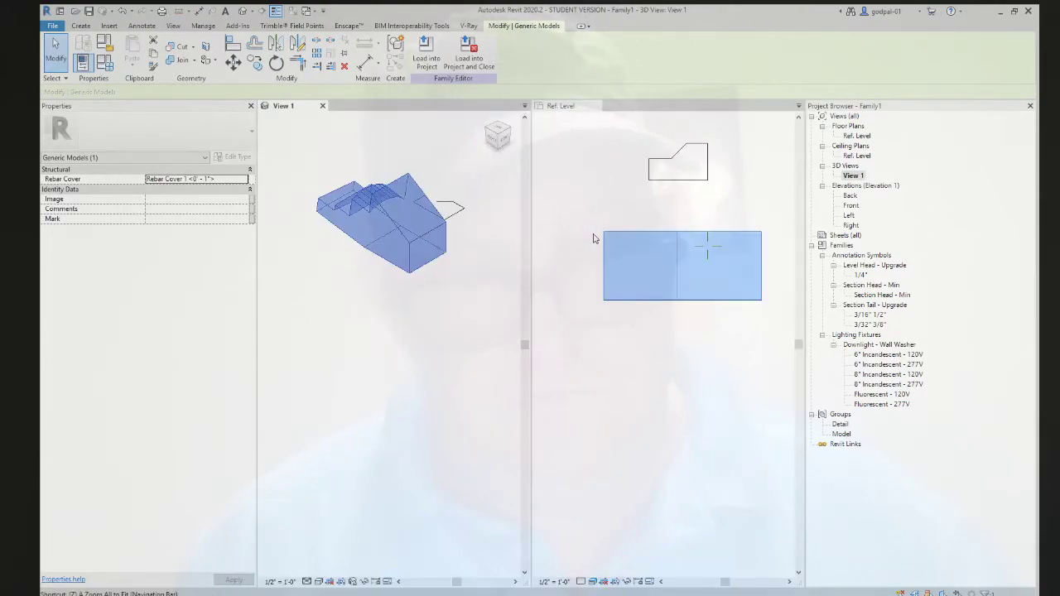
# Step: Window-select the six stepped outline sketch lines in the Ref. Level plan and delete them
pyautogui.click(637, 319)
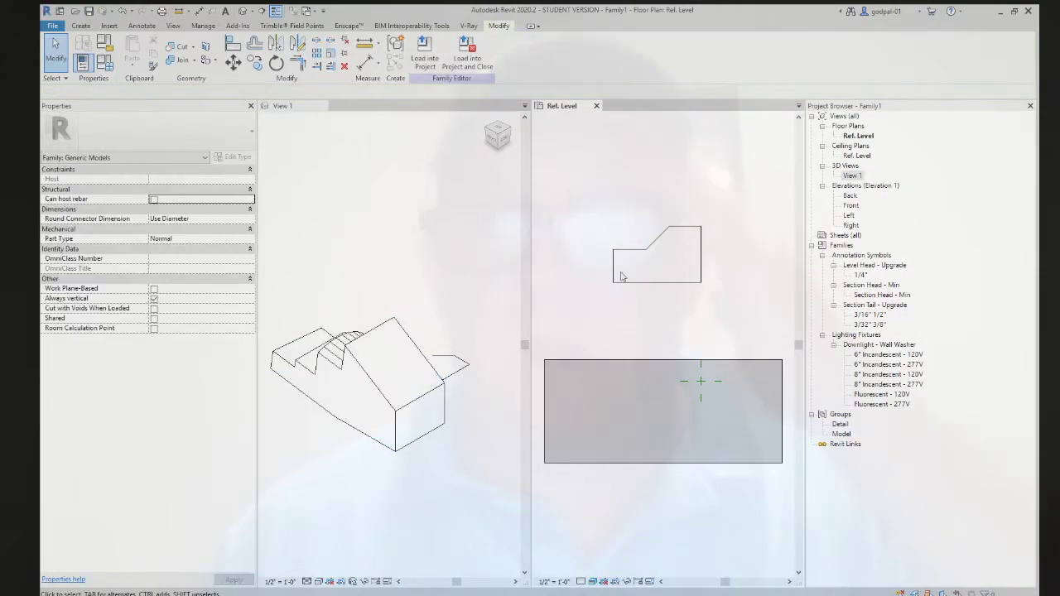
pyautogui.moveTo(530, 184)
pyautogui.mouseDown()
pyautogui.moveTo(709, 307)
pyautogui.moveTo(761, 323)
pyautogui.mouseUp()
pyautogui.press('Delete')
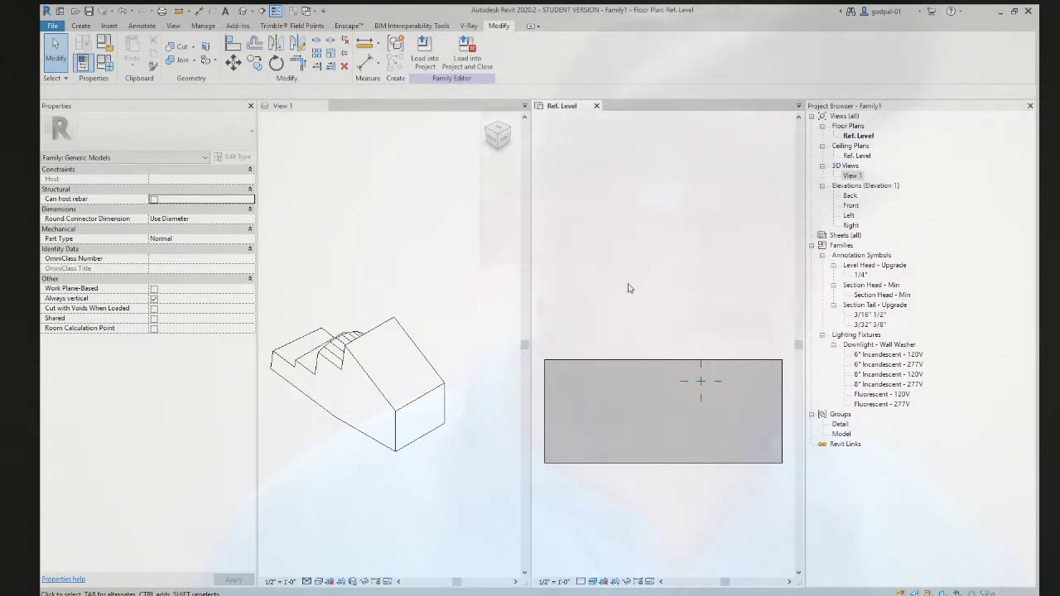
# Step: Open Import CAD from the Insert tools and dismiss it without importing anything
pyautogui.click(113, 26)
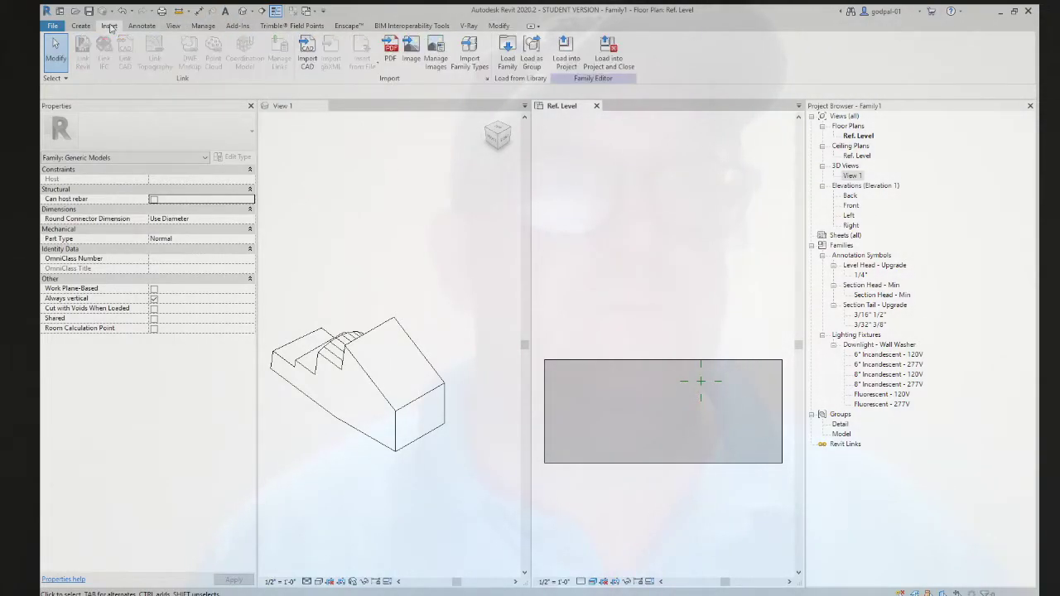
pyautogui.click(306, 55)
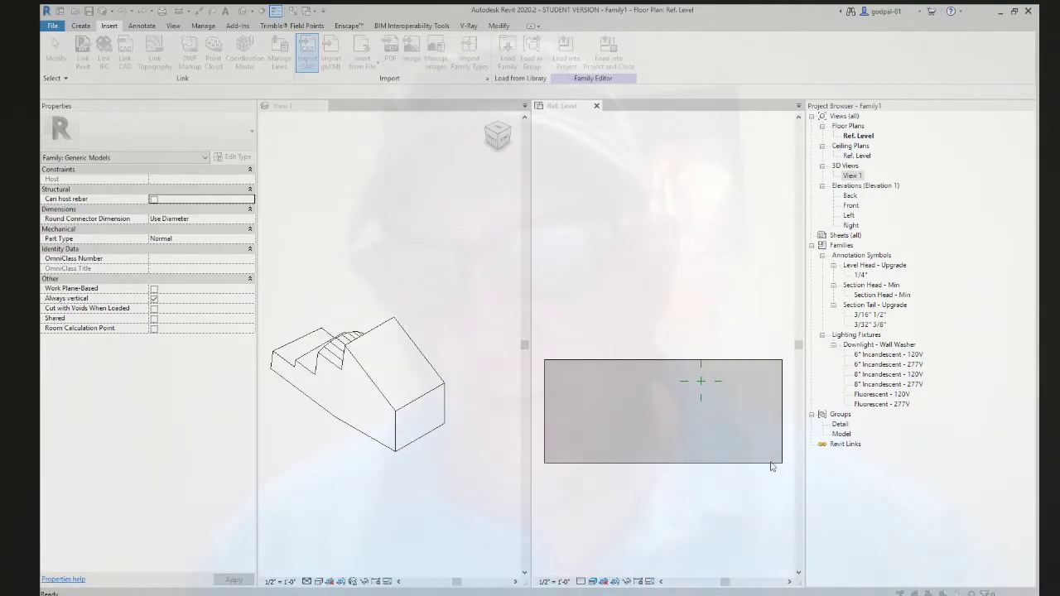
pyautogui.click(414, 348)
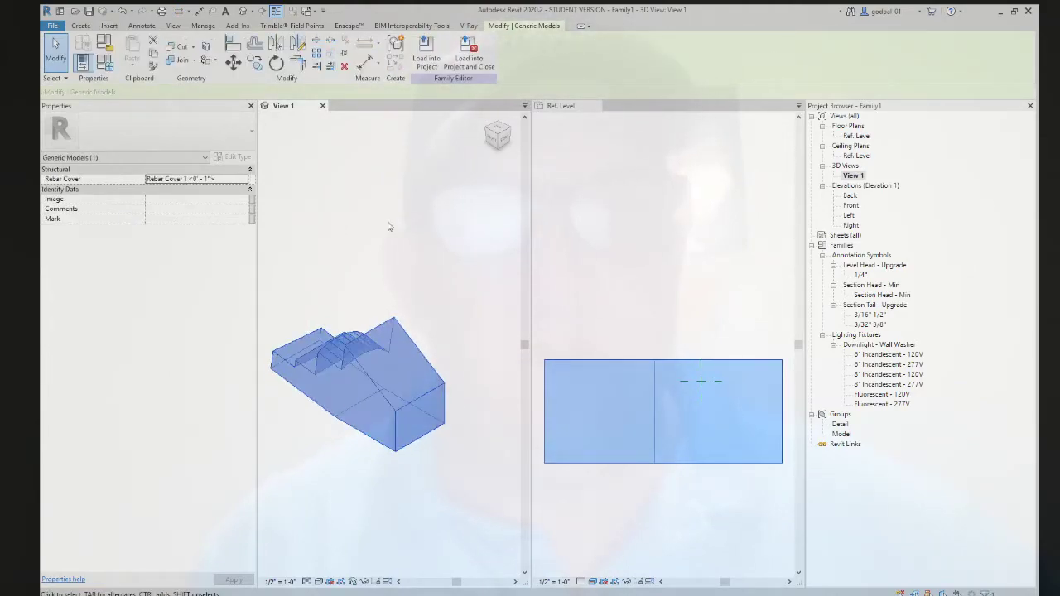
pyautogui.click(443, 281)
pyautogui.hotkey('ctrl', 'Left')
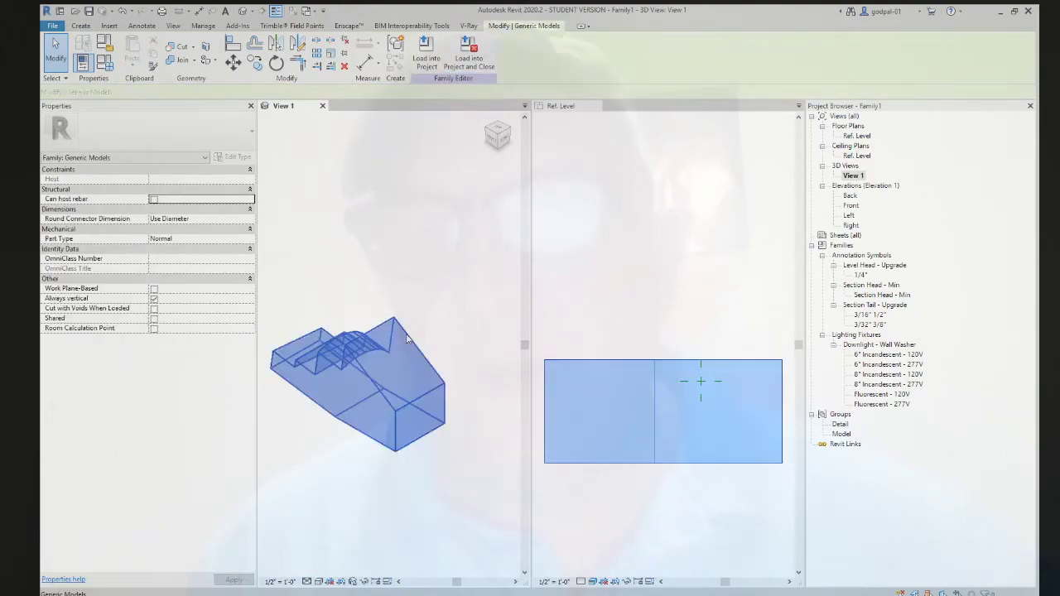
pyautogui.click(426, 260)
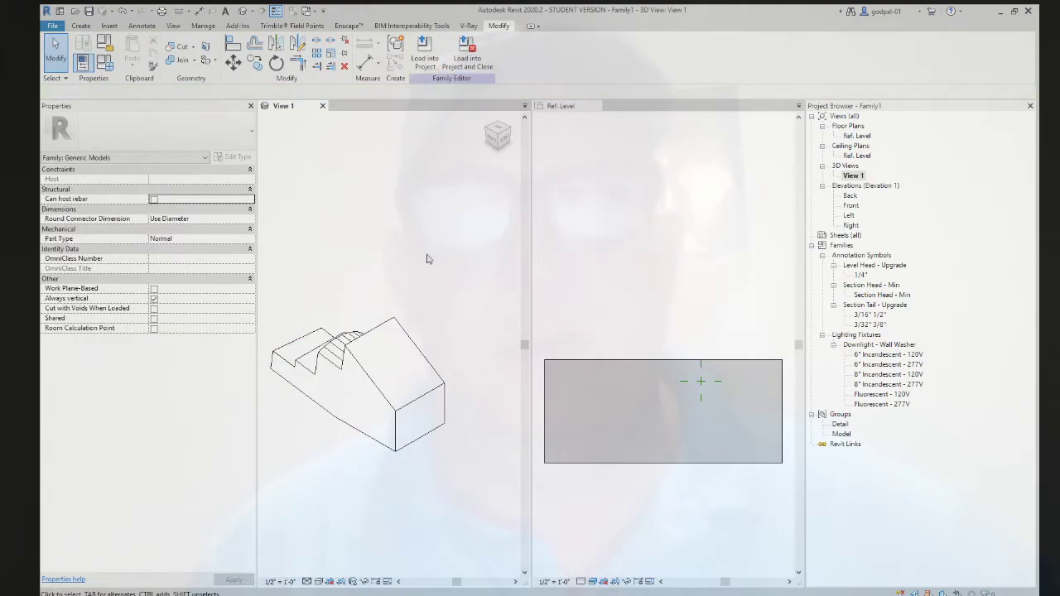
# Step: Set a face of the stepped solid as the work plane and start a Conduit Connector
pyautogui.click(80, 26)
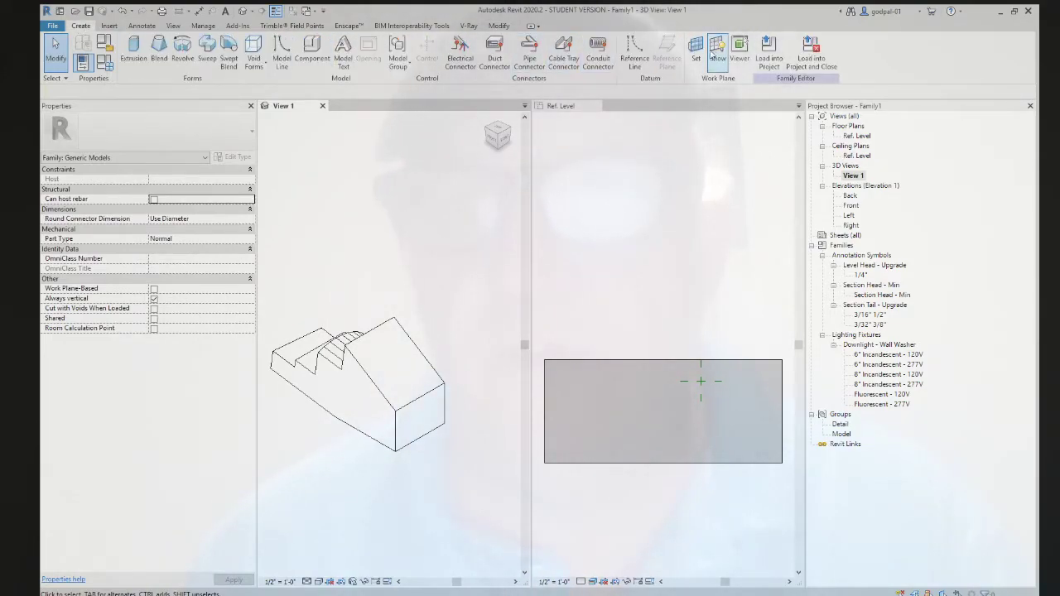
pyautogui.click(696, 51)
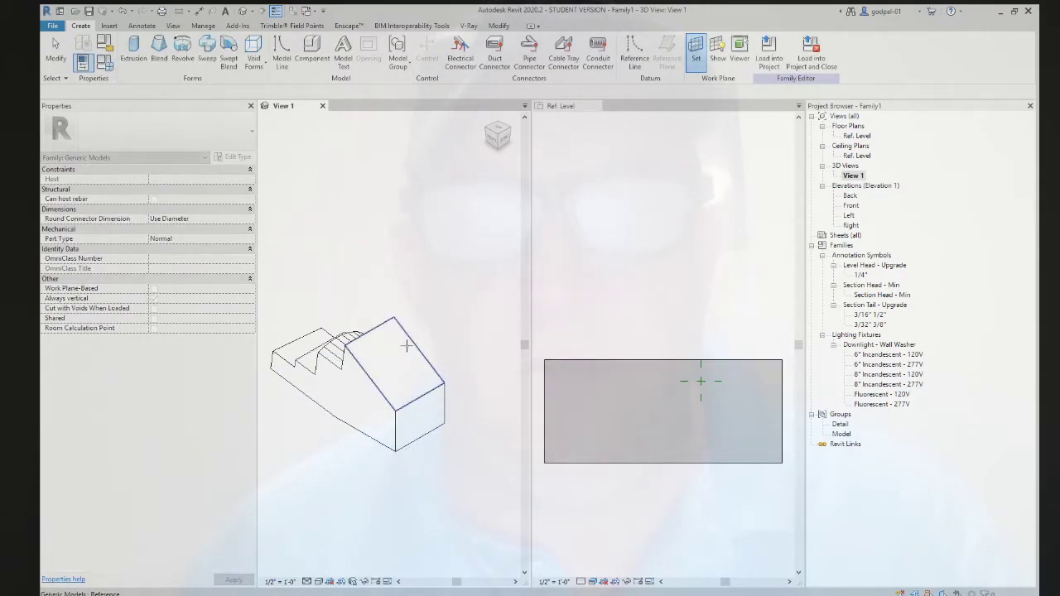
pyautogui.click(362, 380)
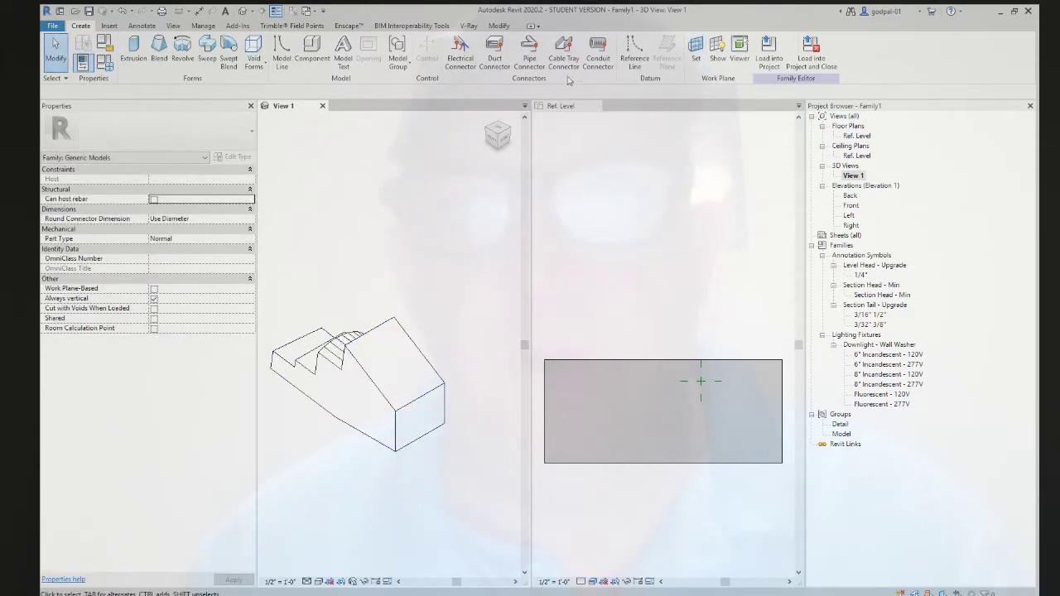
pyautogui.click(597, 51)
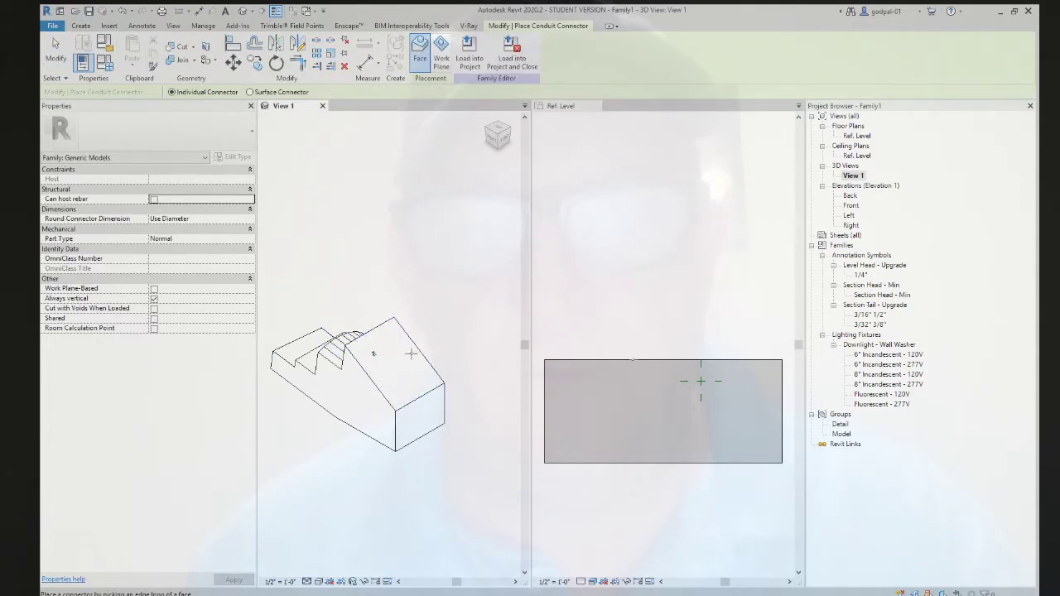
# Step: Place an individual conduit connector on the solid's face and review its properties
pyautogui.scroll(2, 372, 355)
pyautogui.scroll(2, 372, 353)
pyautogui.click(379, 340)
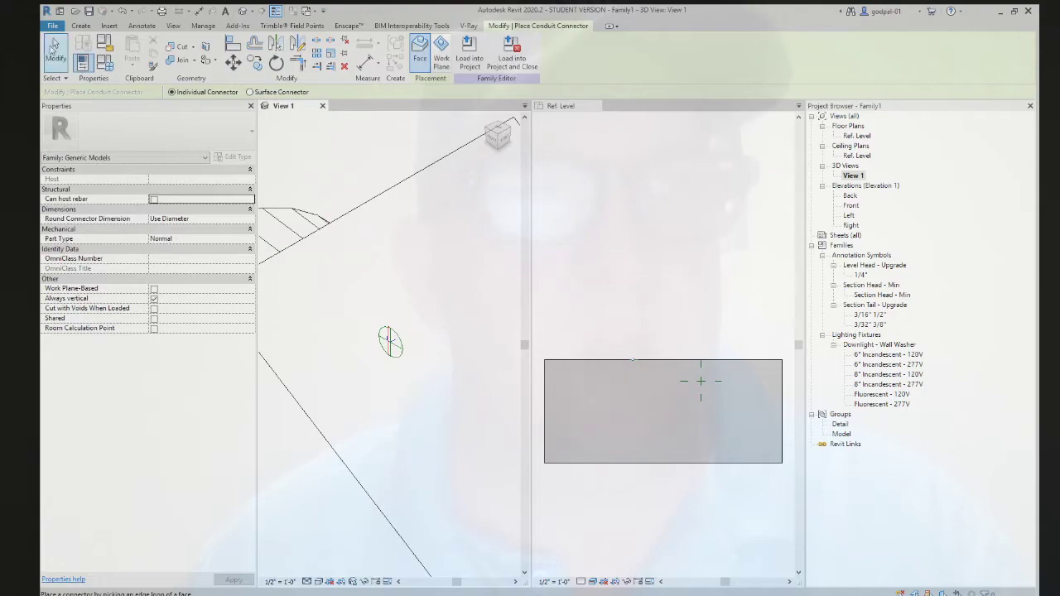
pyautogui.scroll(2, 414, 372)
pyautogui.click(389, 339)
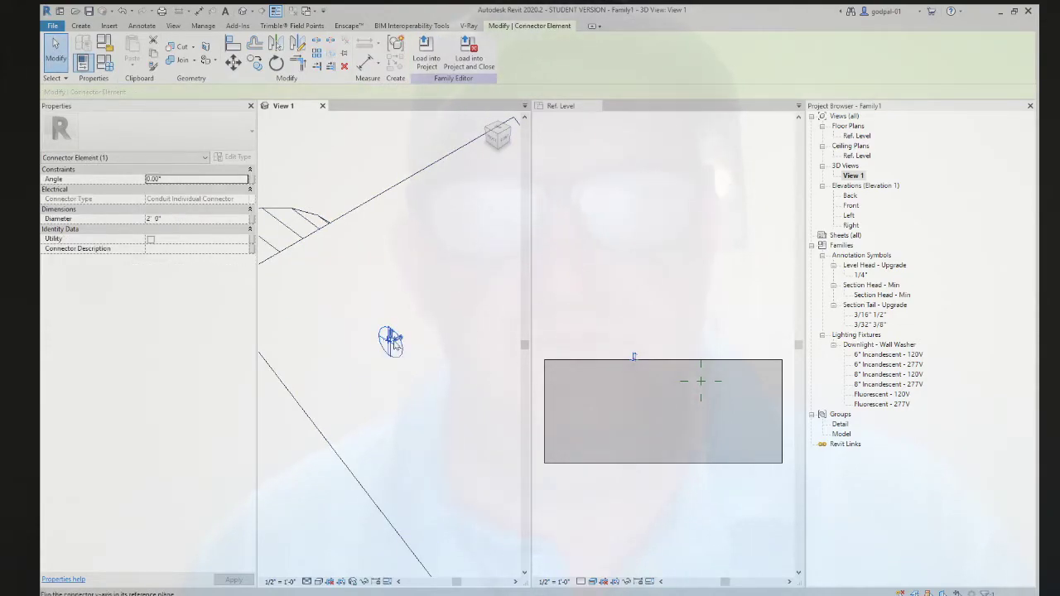
pyautogui.scroll(2, 399, 346)
pyautogui.scroll(3, 399, 346)
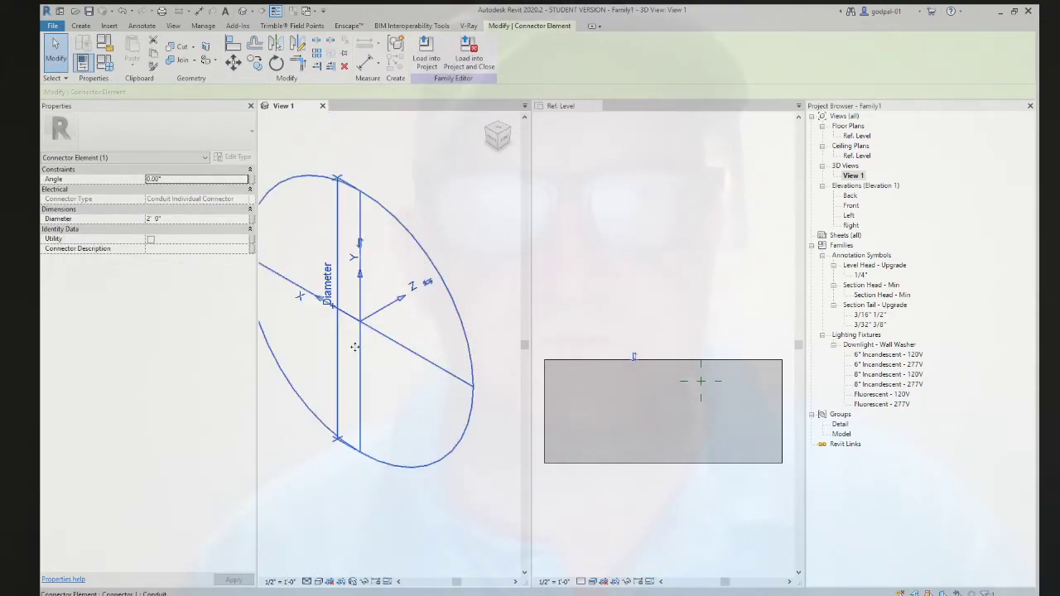
pyautogui.scroll(-4, 381, 265)
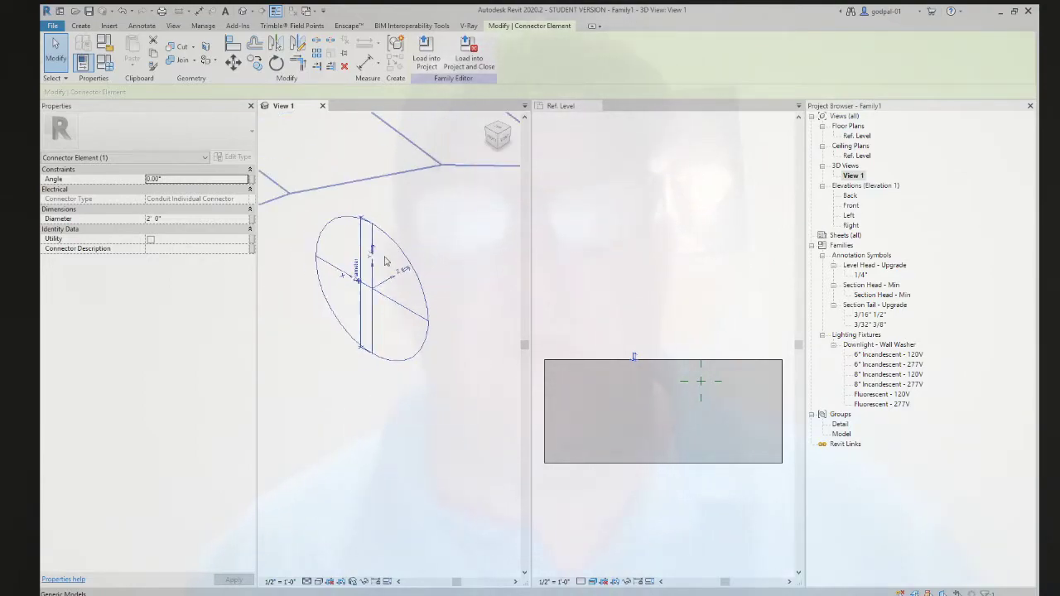
pyautogui.scroll(-5, 385, 262)
pyautogui.scroll(-3, 300, 243)
pyautogui.click(301, 243)
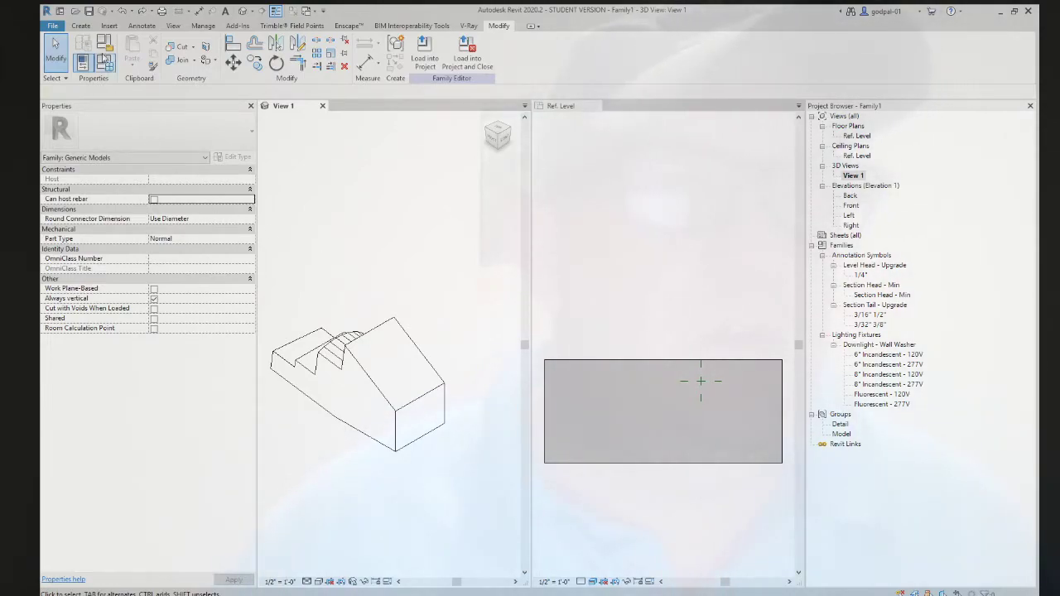
# Step: Inspect the Ref. Level floor and ceiling plan properties, then close the Ref. Level plan view
pyautogui.click(141, 25)
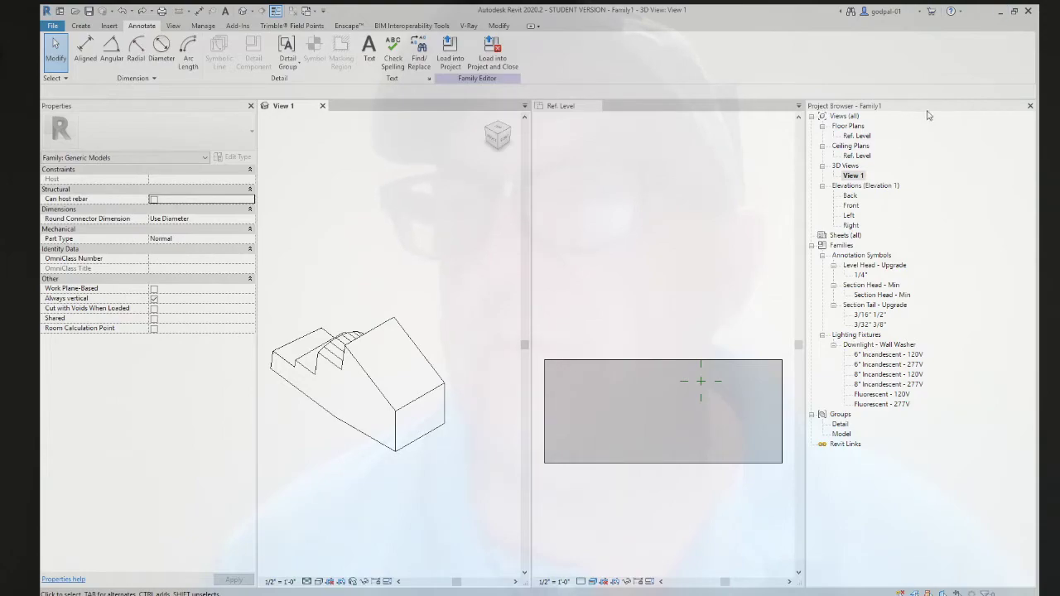
pyautogui.click(858, 136)
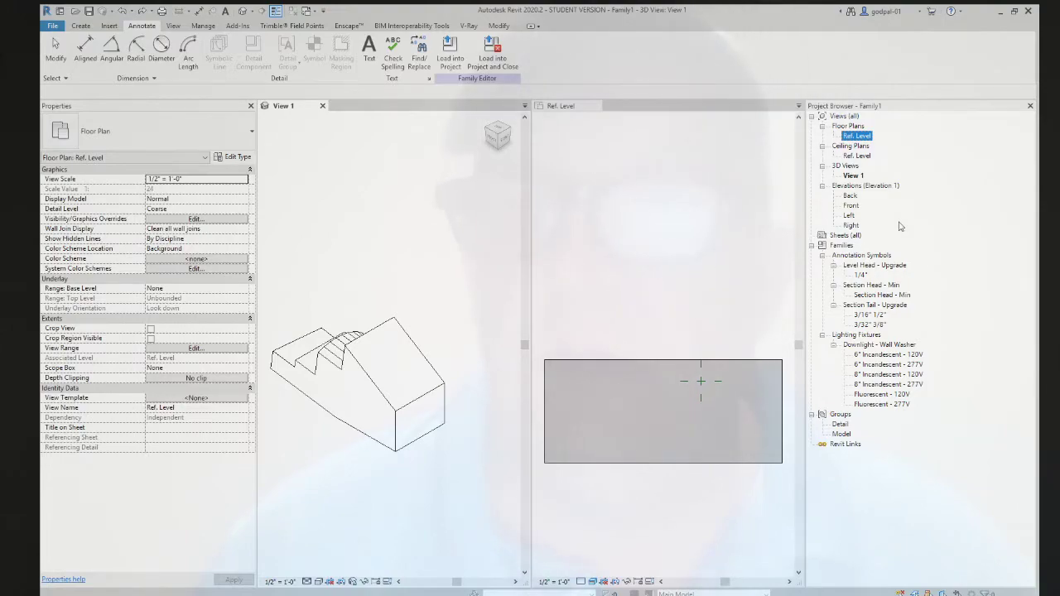
pyautogui.click(726, 295)
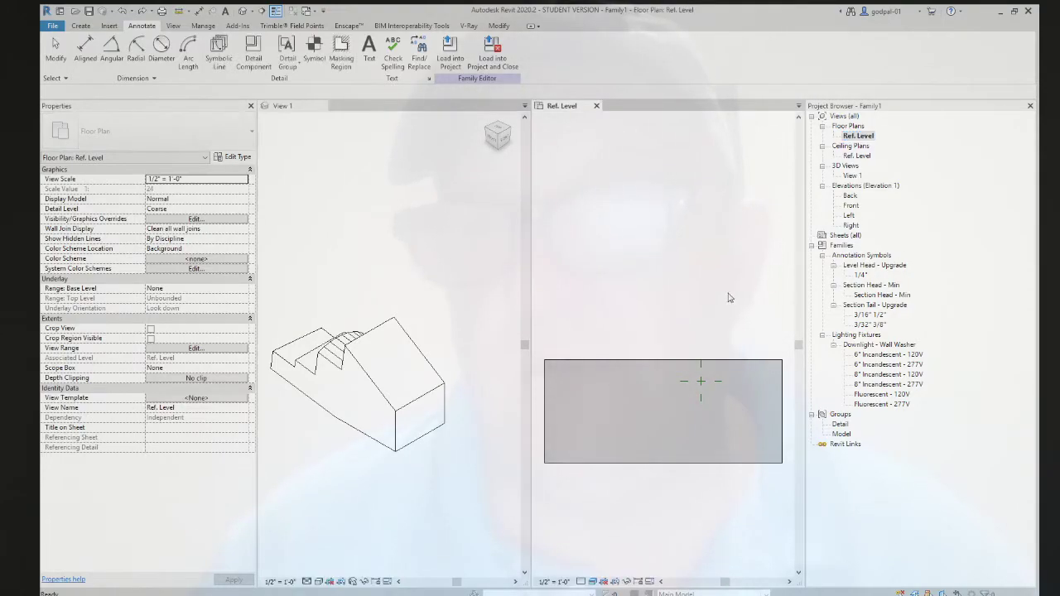
pyautogui.scroll(-3, 658, 405)
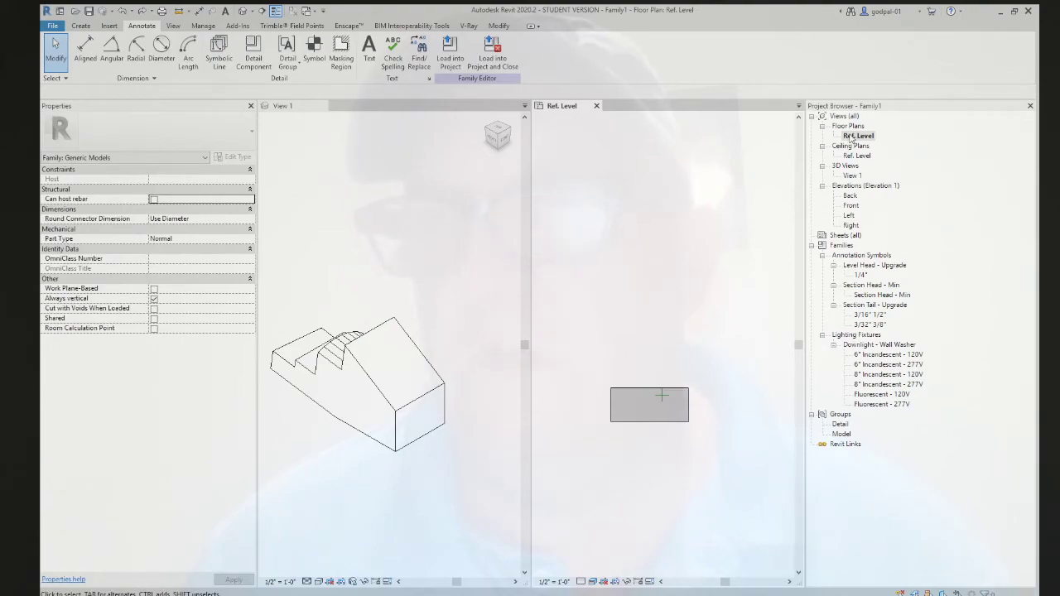
pyautogui.click(846, 155)
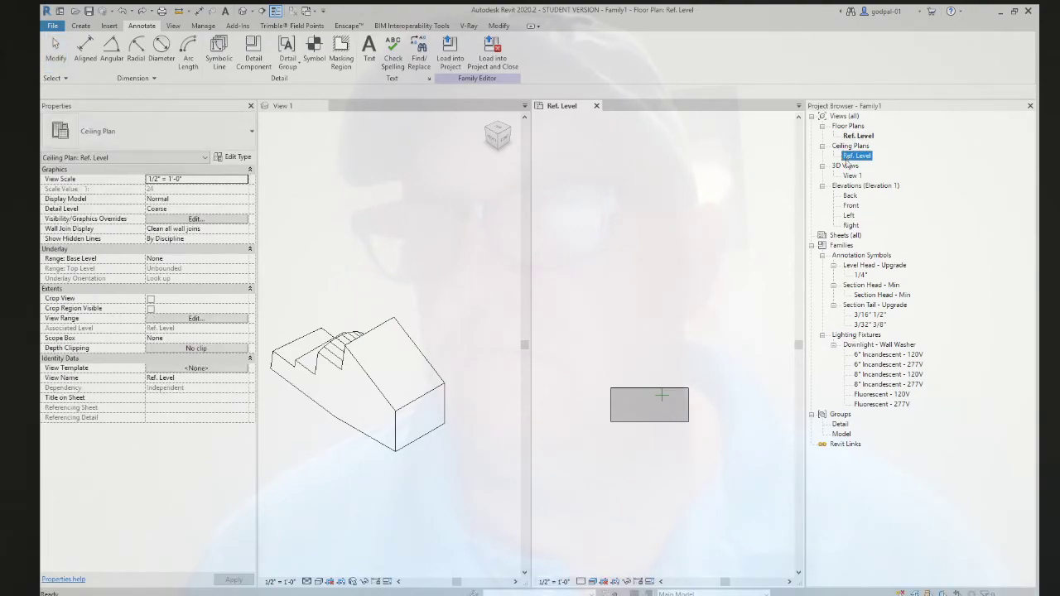
pyautogui.click(764, 203)
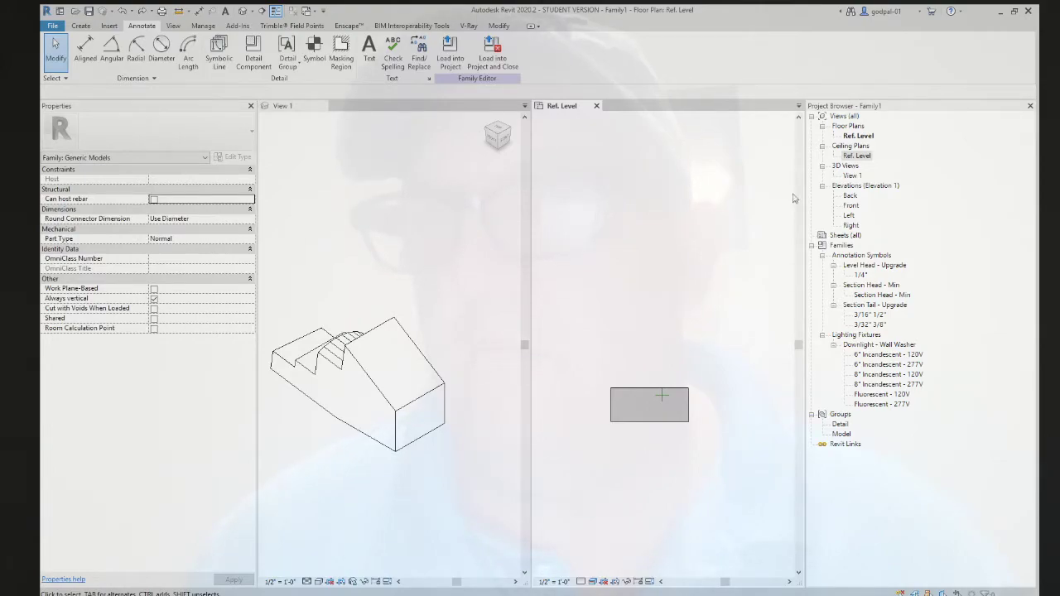
pyautogui.click(858, 136)
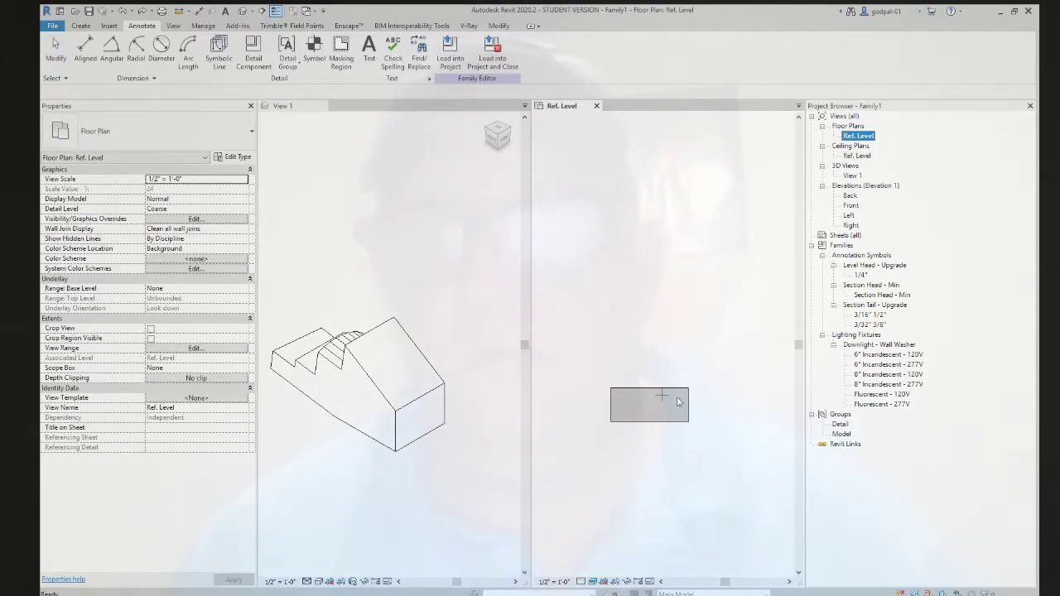
pyautogui.scroll(5, 676, 388)
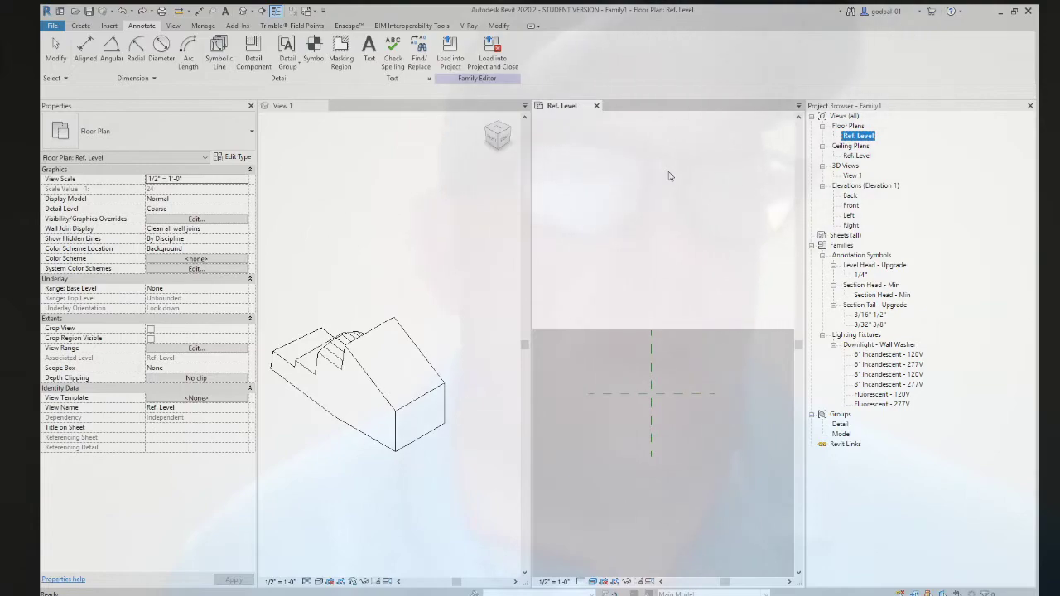
pyautogui.click(596, 105)
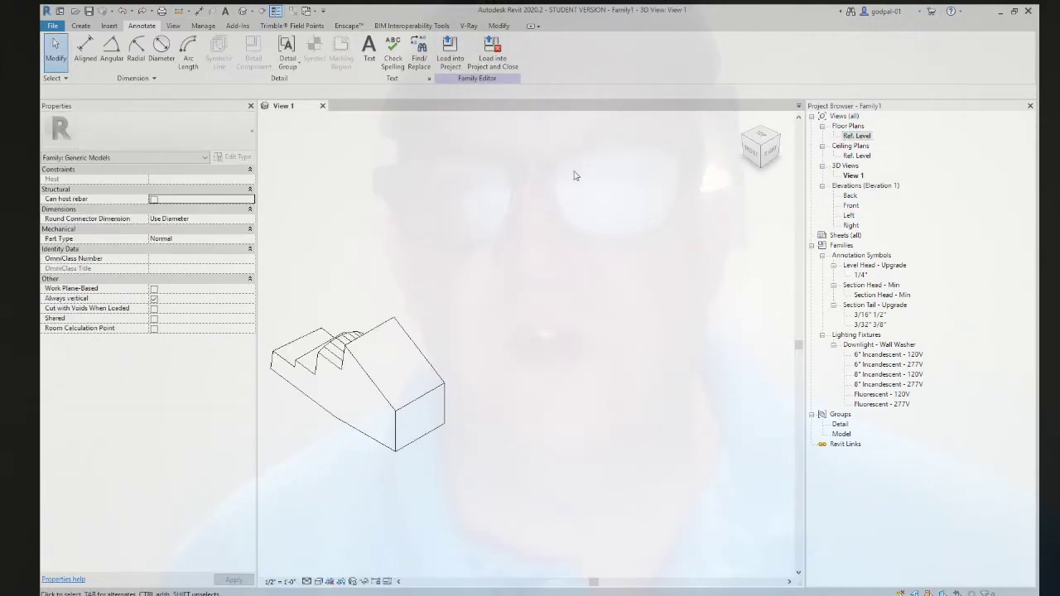
# Step: Close View 1, the last open view, returning to the Home screen
pyautogui.click(323, 106)
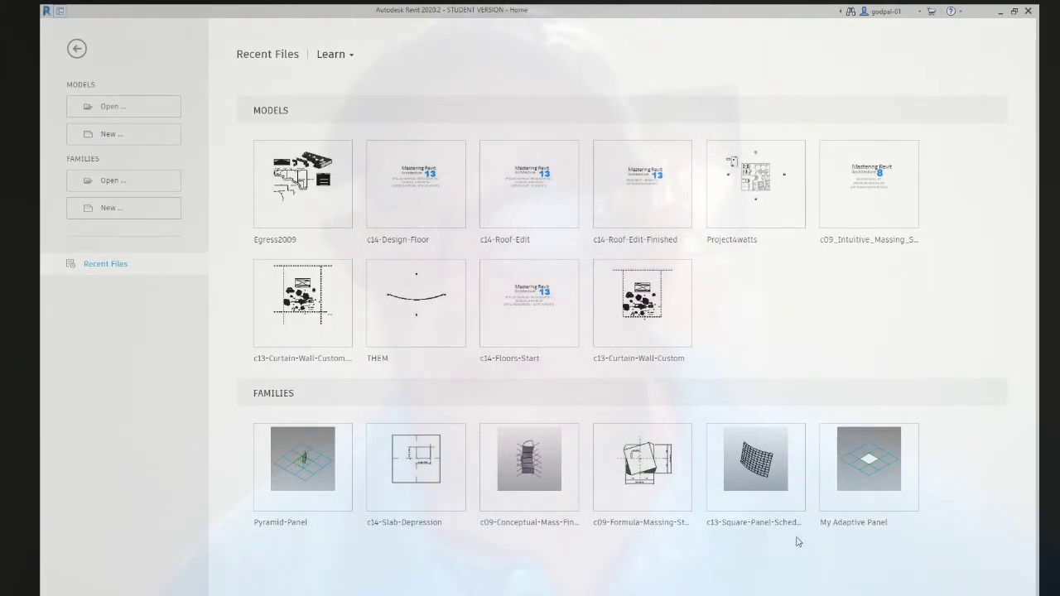
# Step: Start new generic model family Family2, widen the Project Browser, and tile its four views
pyautogui.click(875, 519)
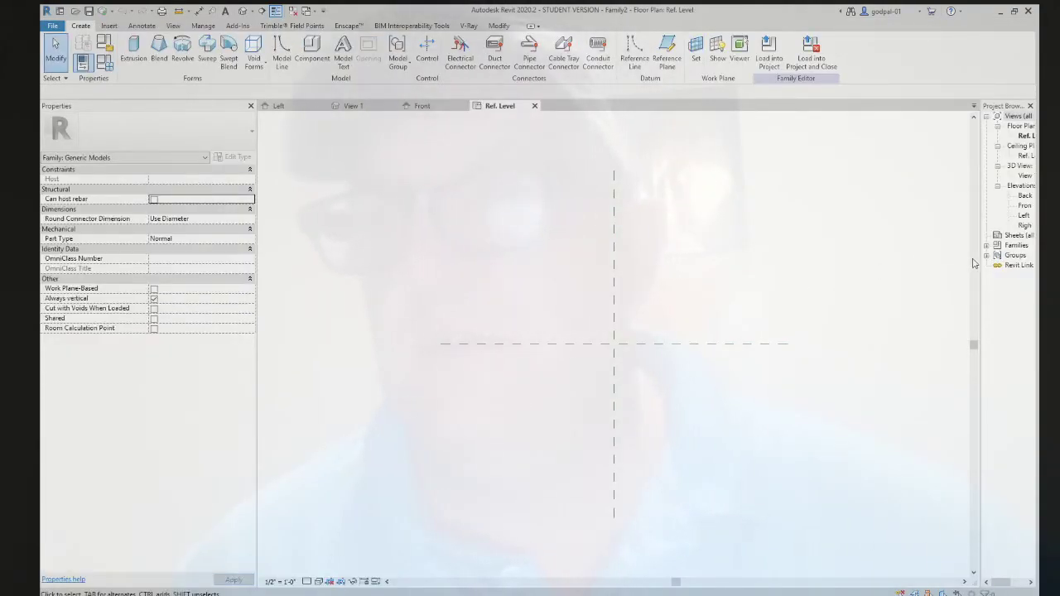
pyautogui.moveTo(980, 259); pyautogui.dragTo(804, 261)
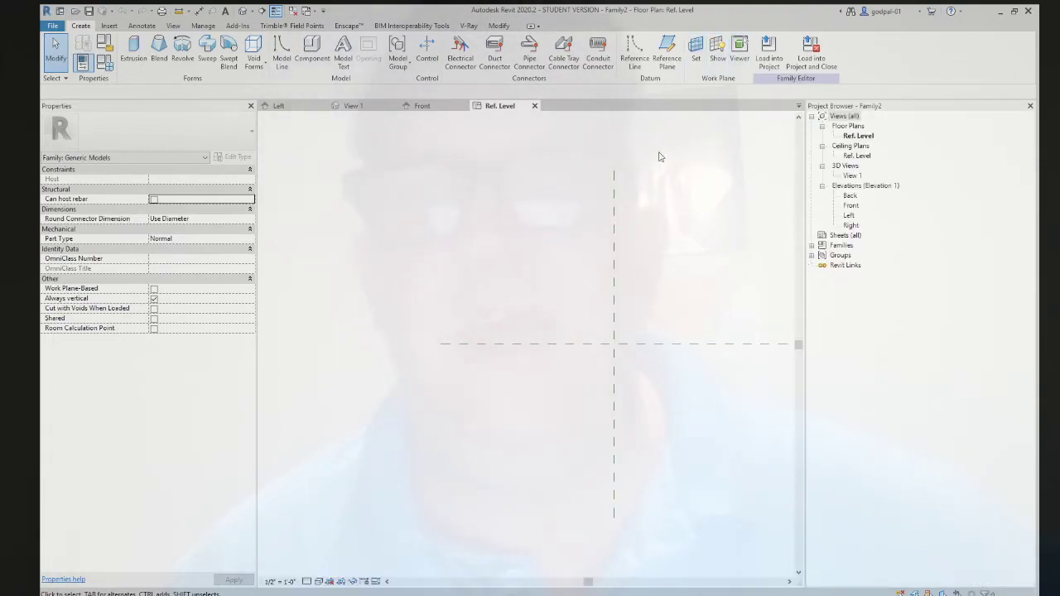
pyautogui.click(173, 26)
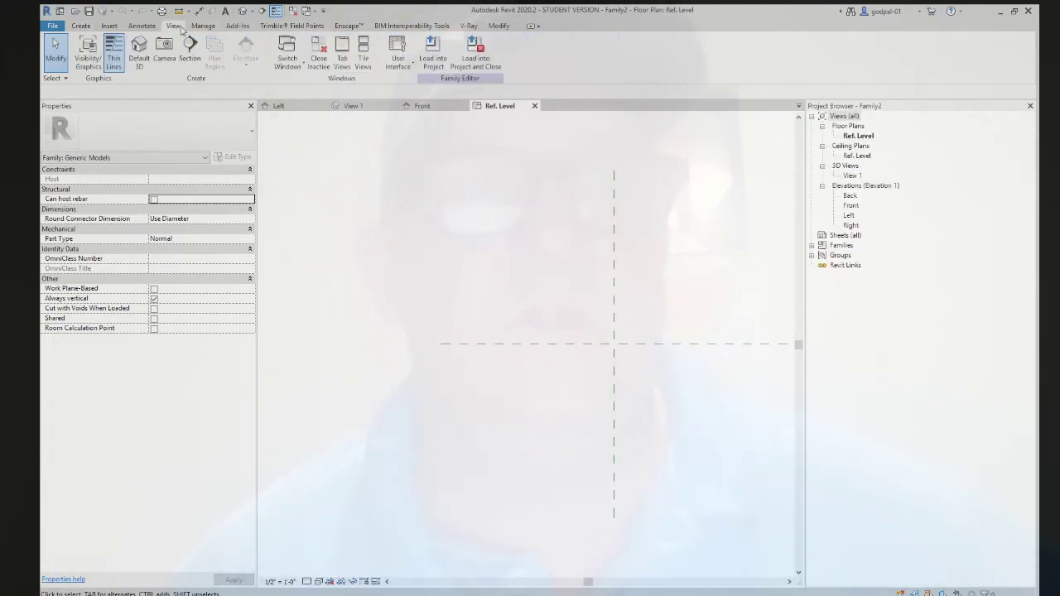
pyautogui.click(364, 54)
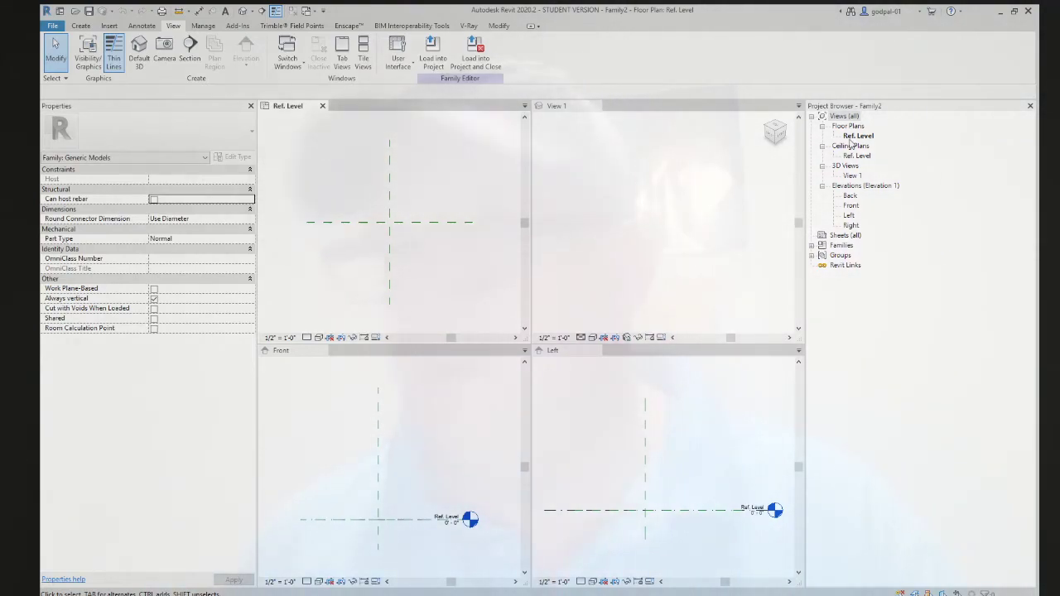
# Step: Check the View Range settings of the Ref. Level floor plan
pyautogui.click(858, 135)
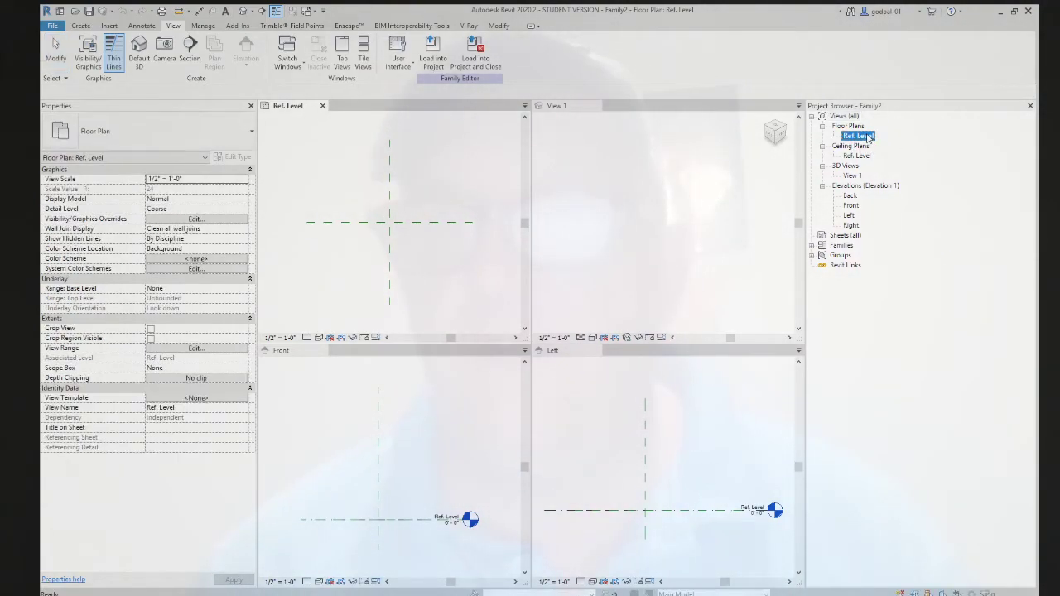
pyautogui.click(191, 348)
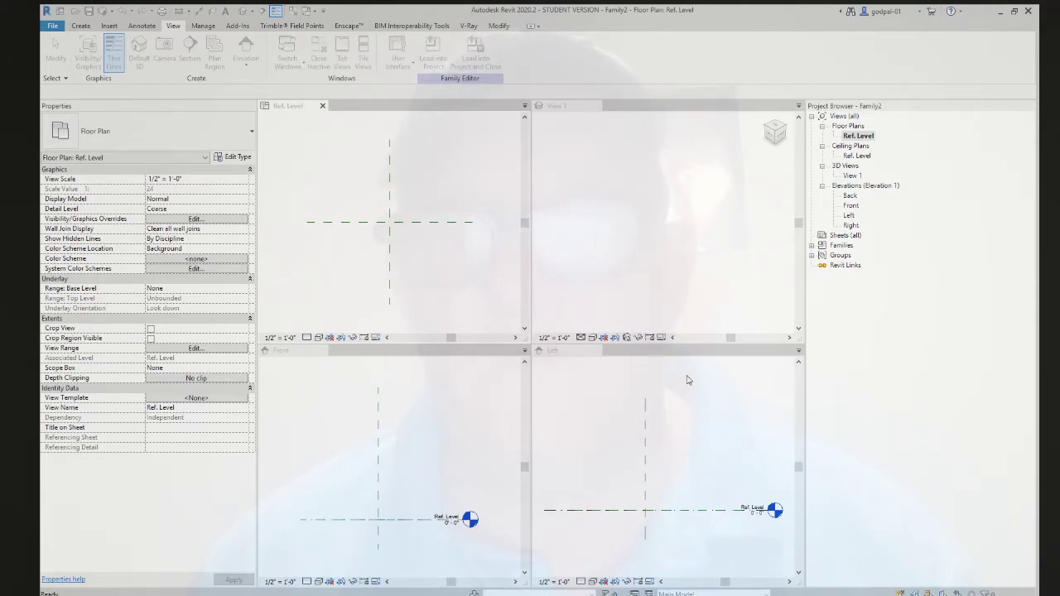
pyautogui.click(370, 261)
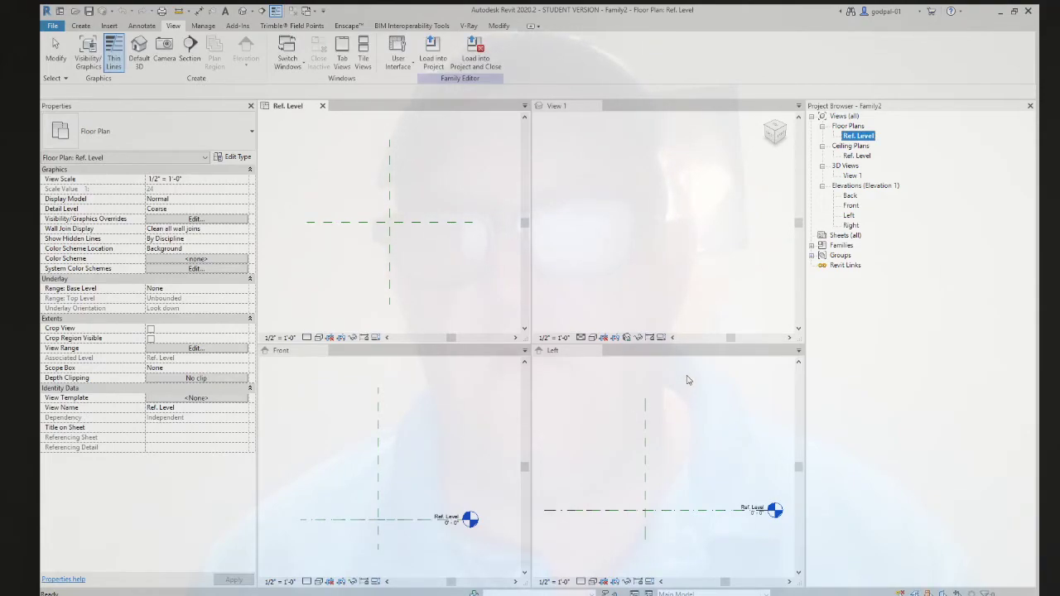
pyautogui.click(192, 348)
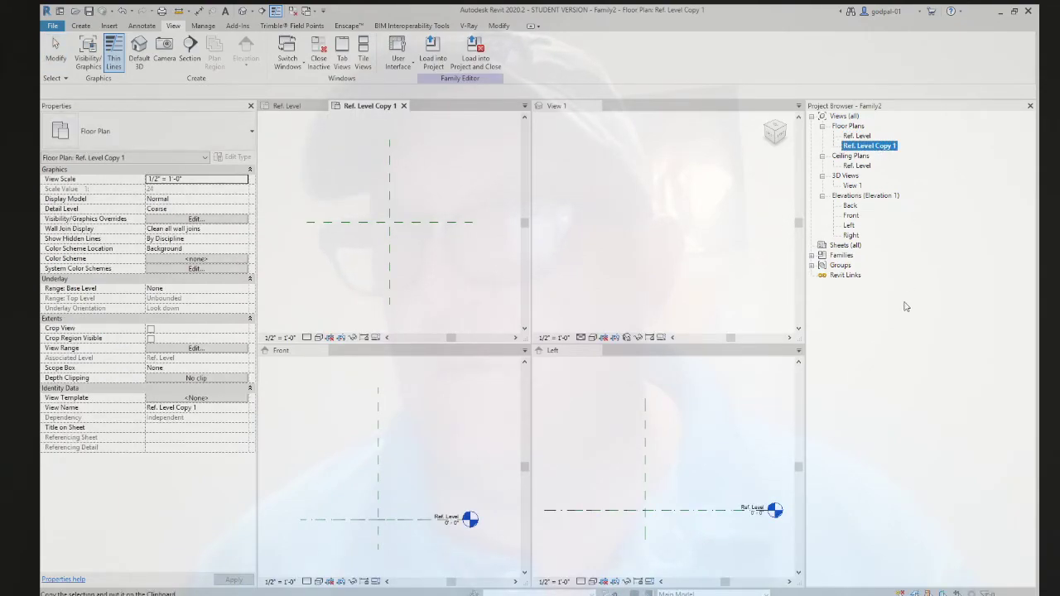
# Step: Rename the copied plan from 'Ref. Level Copy 1' to 'Ref. Level 2'
pyautogui.press('F2')
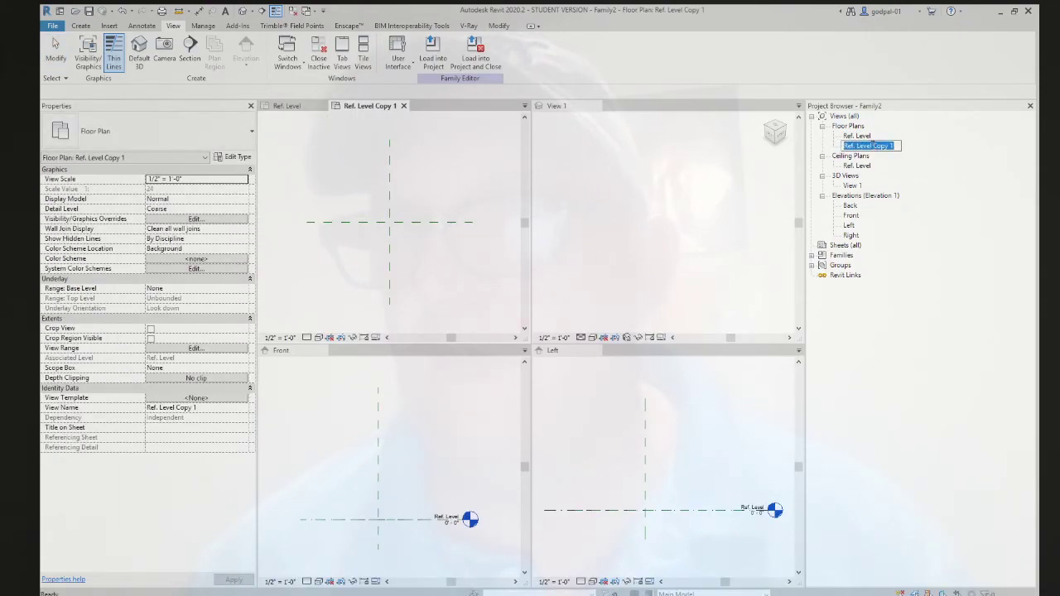
pyautogui.press('BackSpace')
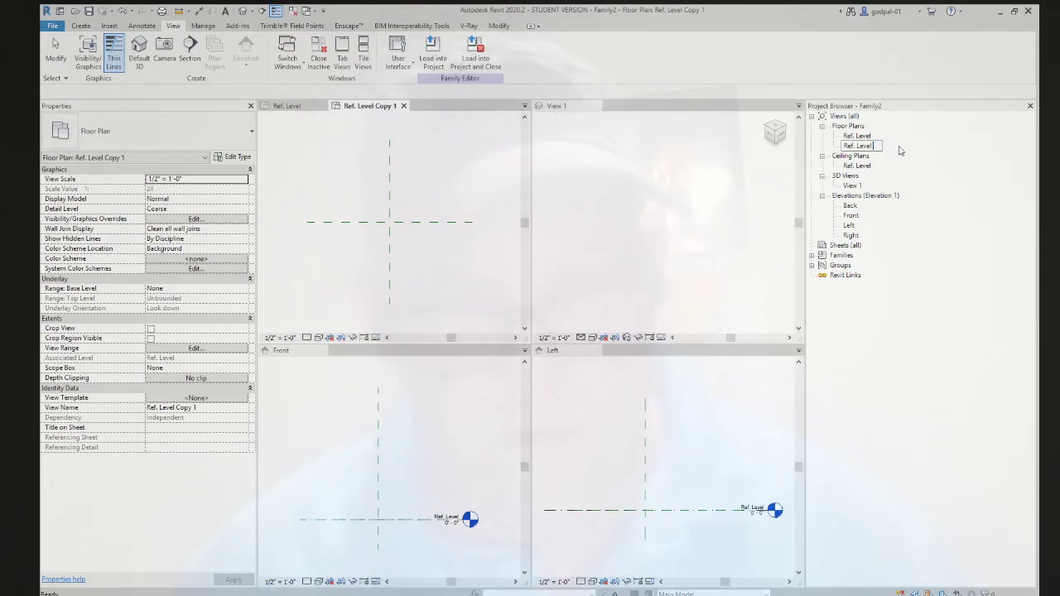
pyautogui.write('2')
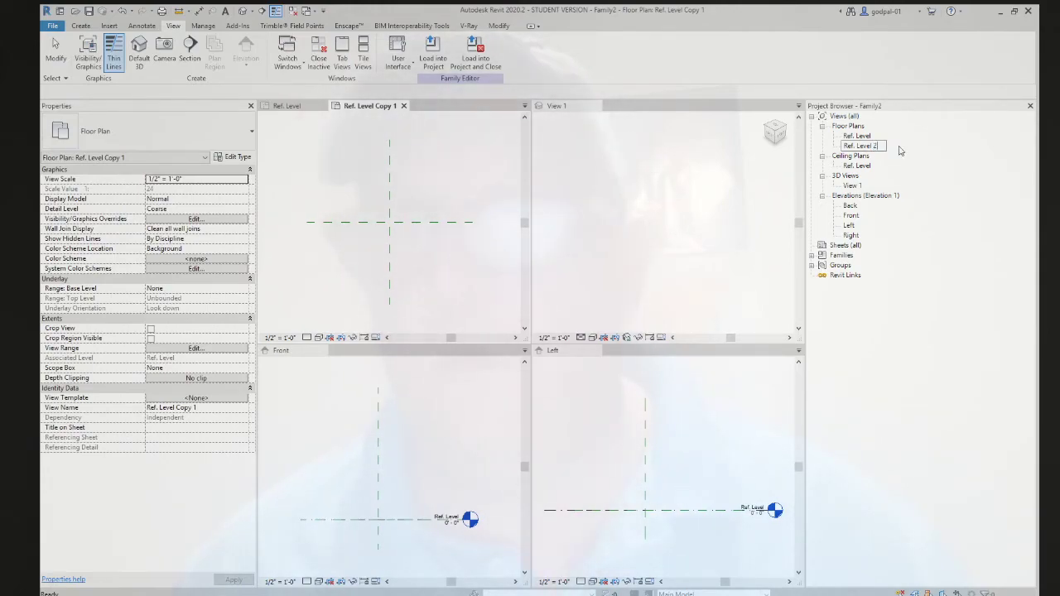
pyautogui.click(745, 250)
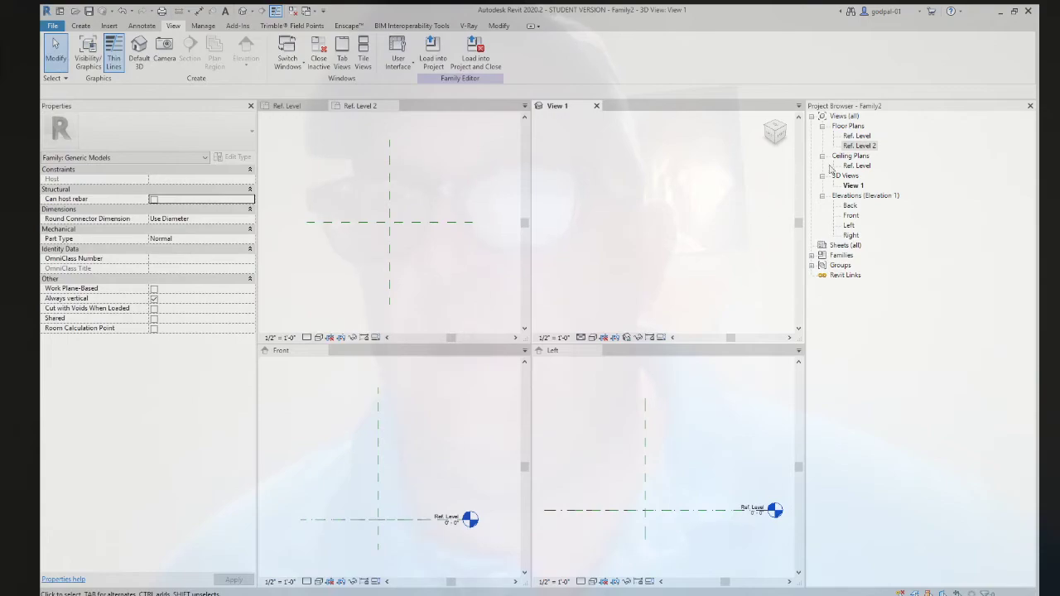
# Step: Compare the View Range settings of Ref. Level 2 and the original Ref. Level plan
pyautogui.click(858, 146)
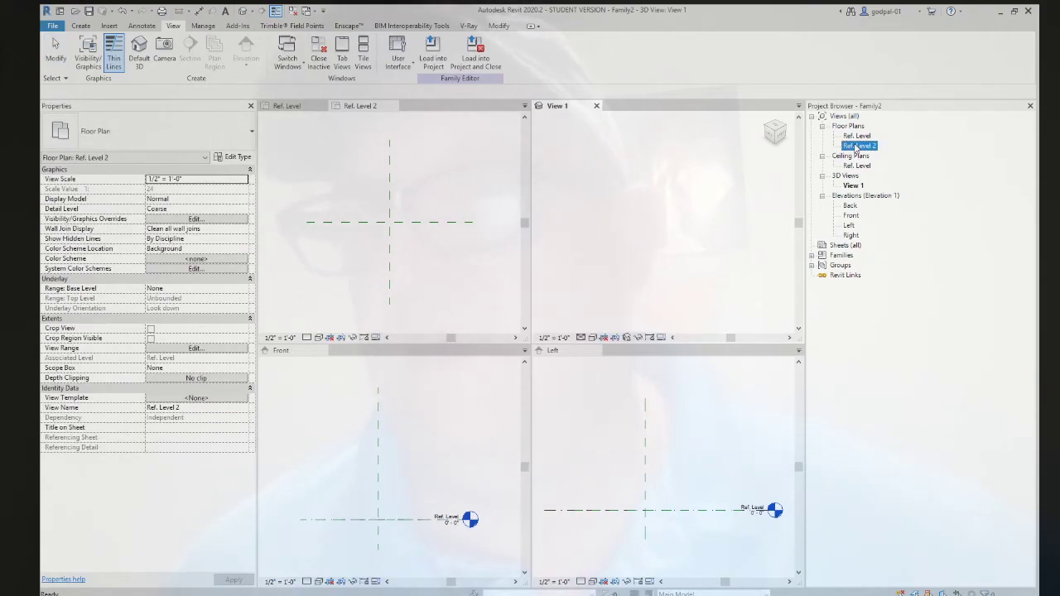
pyautogui.click(174, 349)
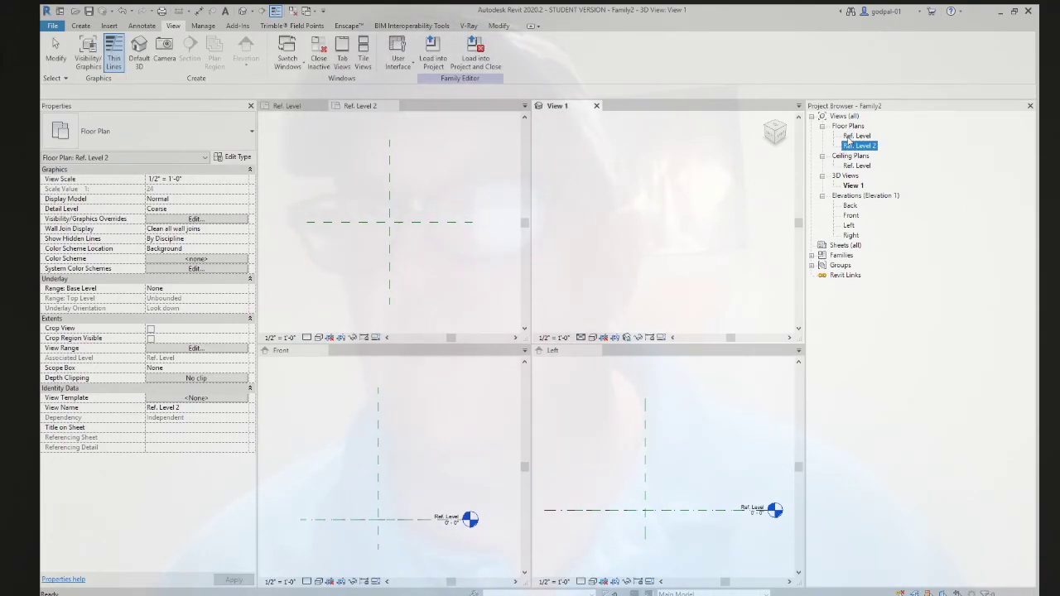
pyautogui.click(852, 137)
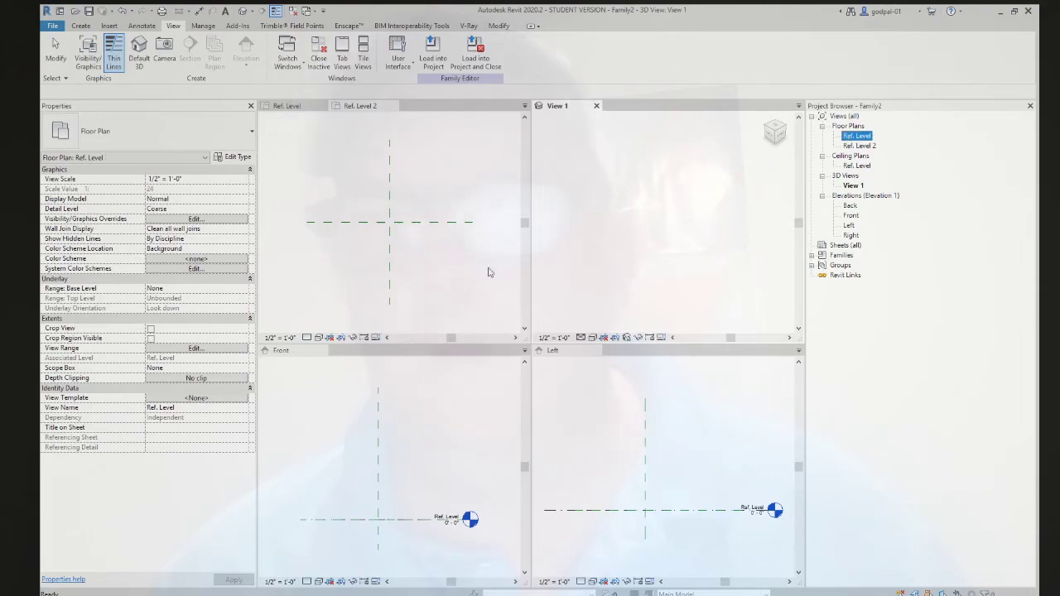
pyautogui.click(175, 351)
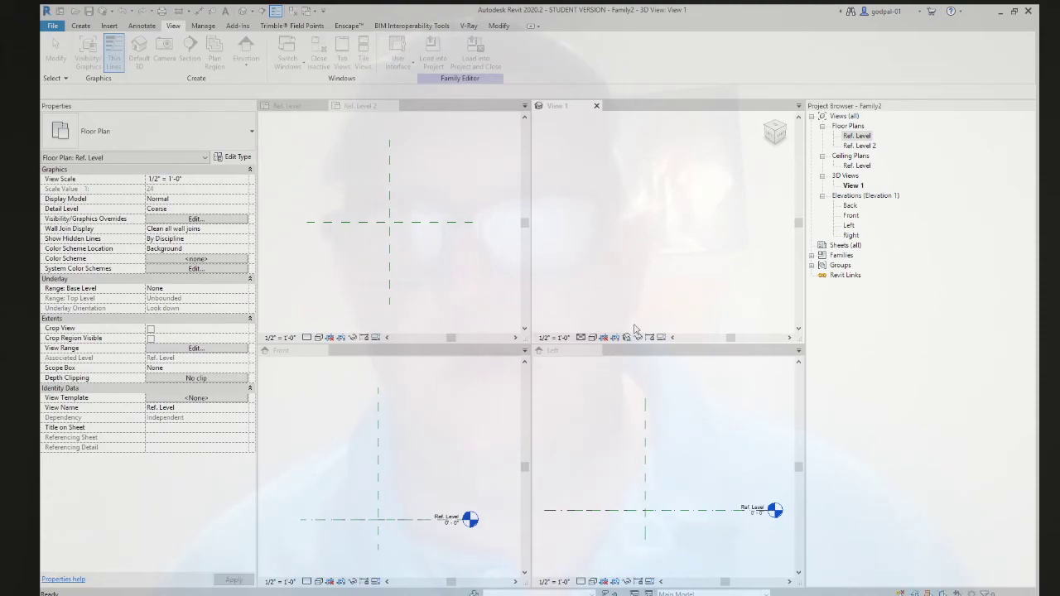
pyautogui.click(851, 147)
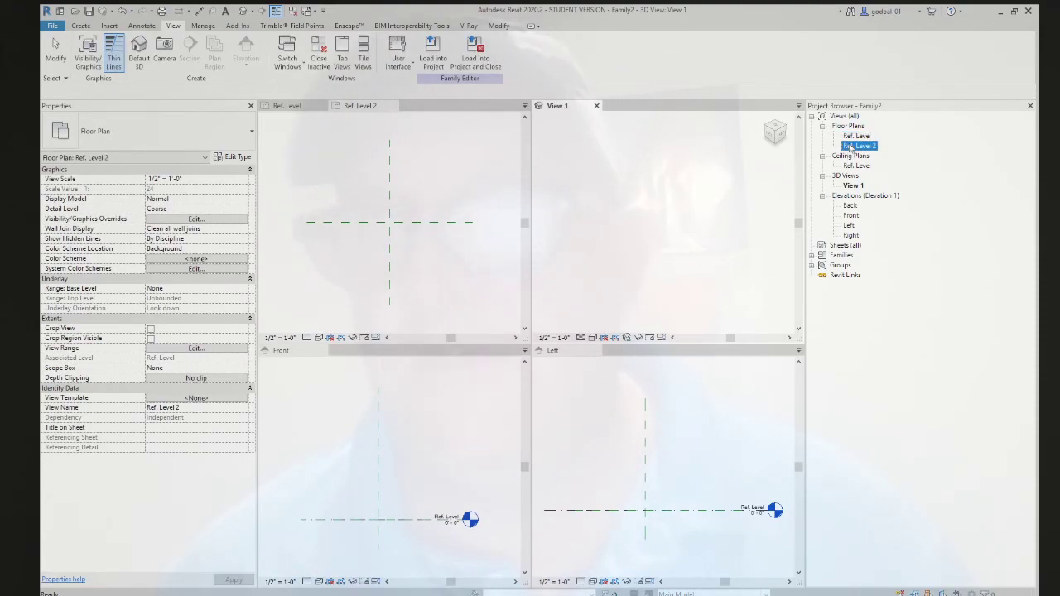